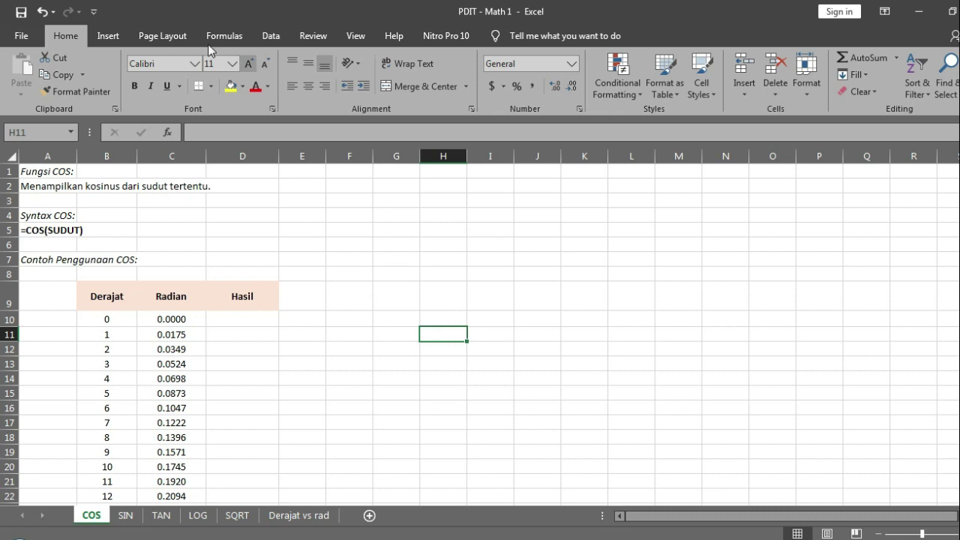
left_click(212, 37)
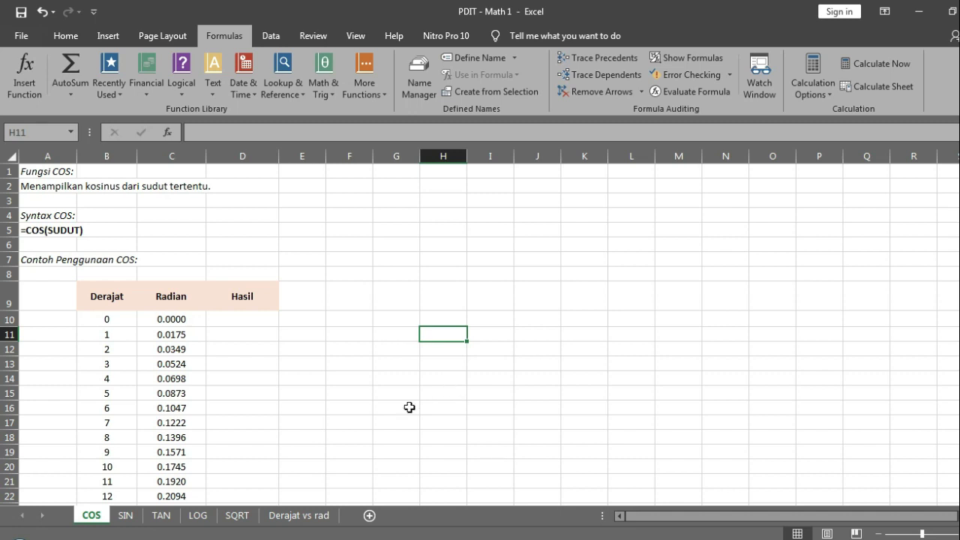
left_click(360, 314)
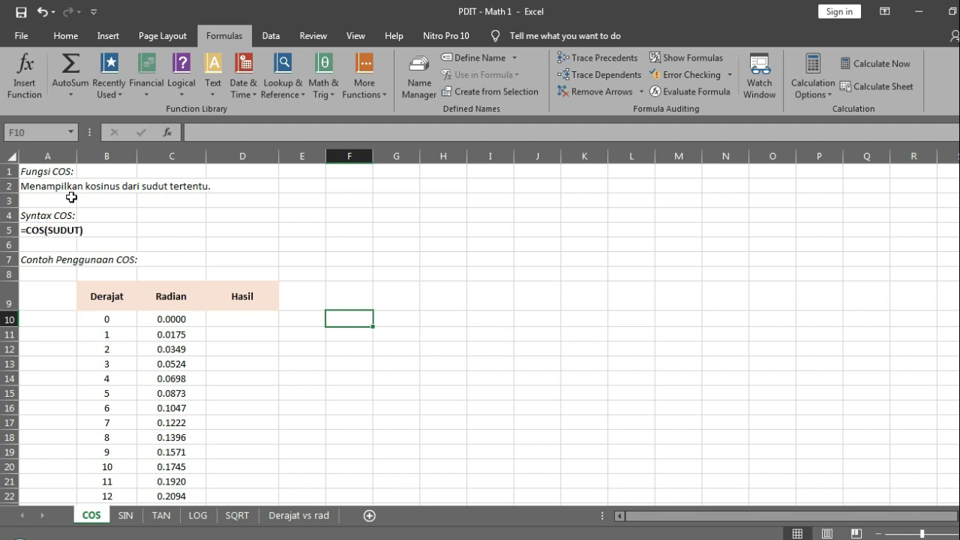
left_click(46, 156)
left_click(99, 169)
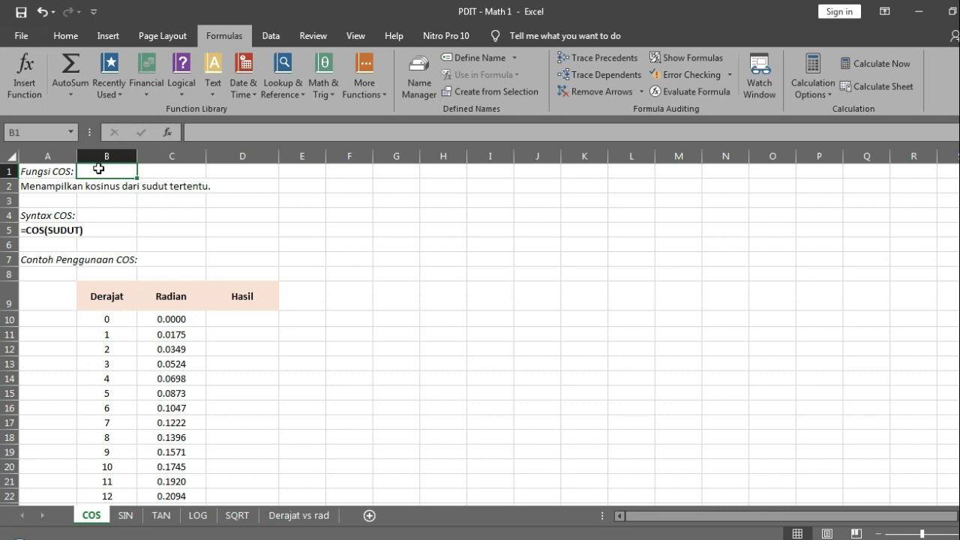
- Colour only the word SUDUT red in the COS syntax text in cell A5
left_click(66, 37)
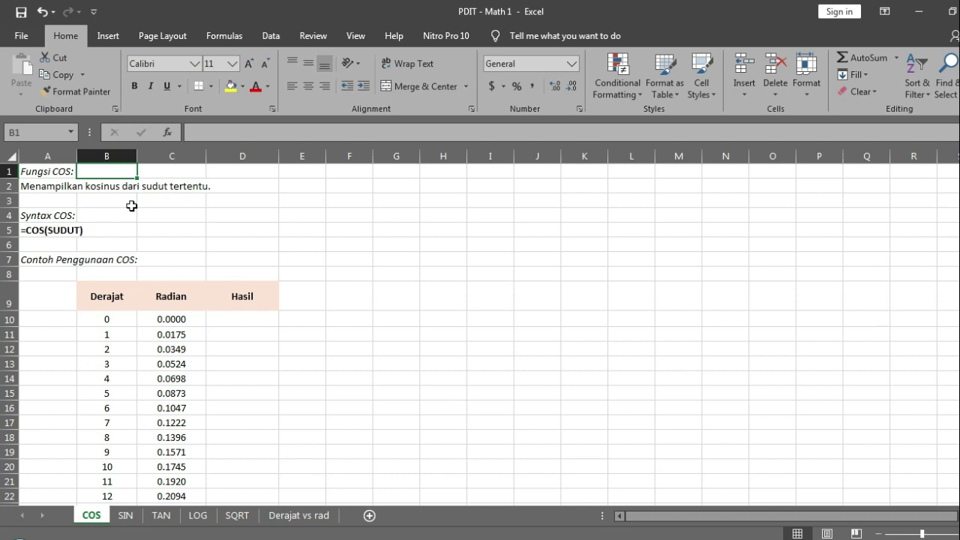
left_click(41, 229)
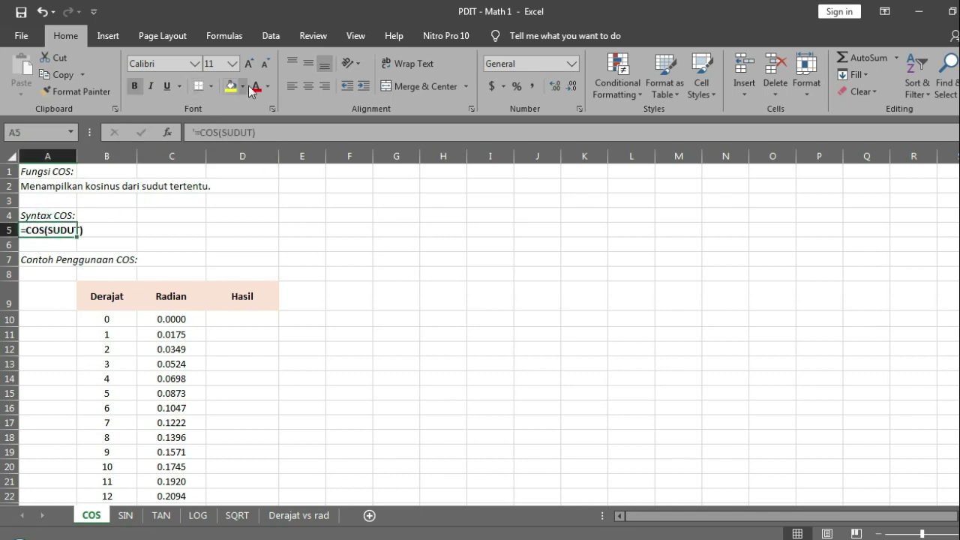
double_click(52, 231)
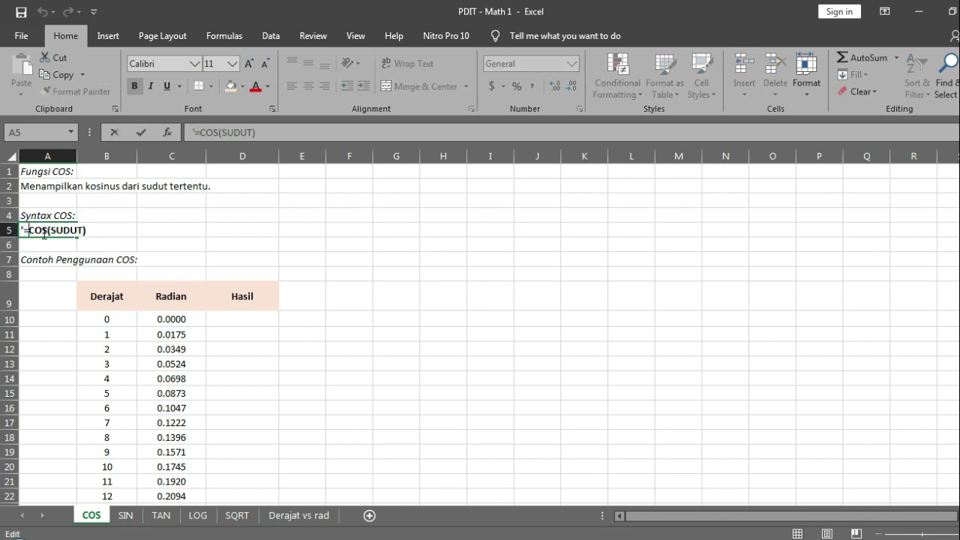
left_click_drag(51, 229, 84, 229)
left_click(256, 86)
left_click(140, 217)
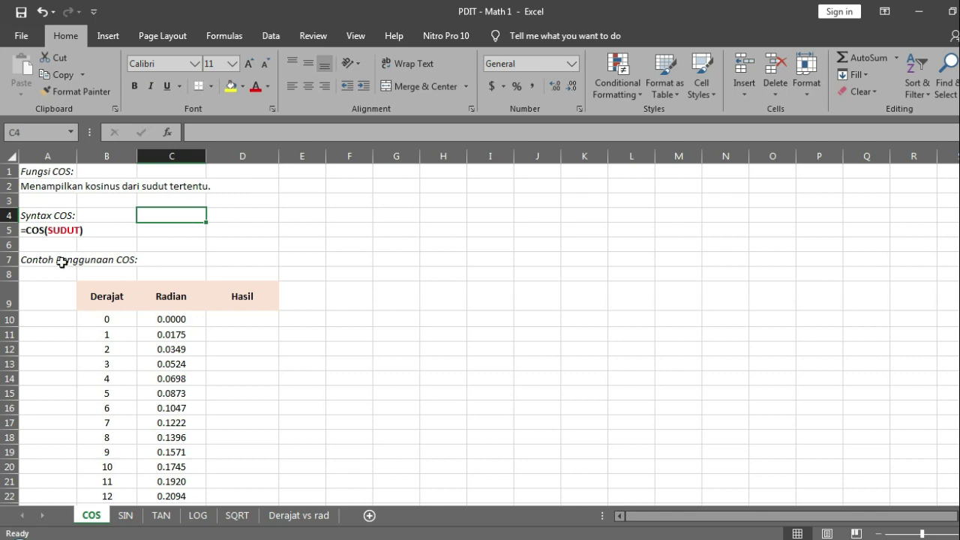
- Review the example table's Derajat and Radian headers and the degree-radian reference on the Derajat vs rad sheet, returning to the COS sheet
left_click(35, 257)
left_click(267, 276)
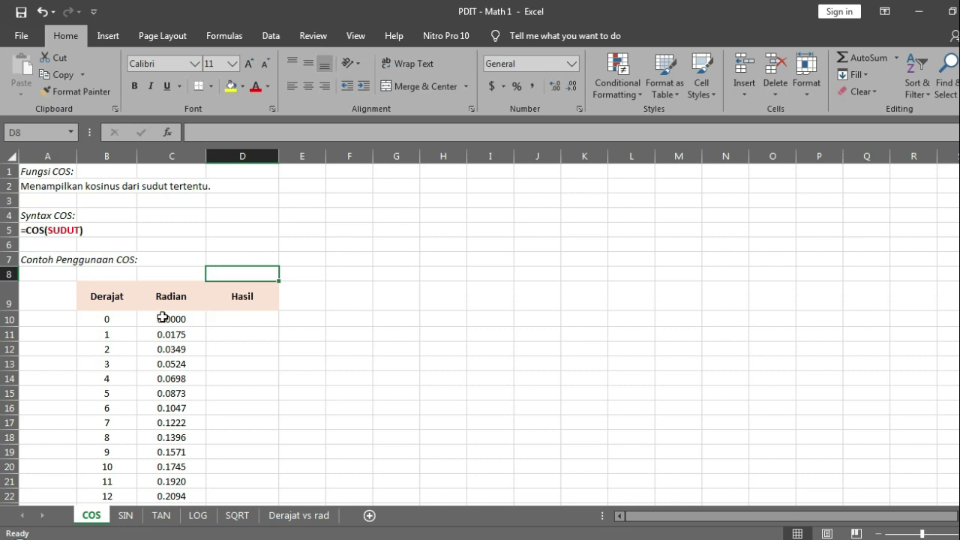
left_click(110, 304)
left_click(153, 298)
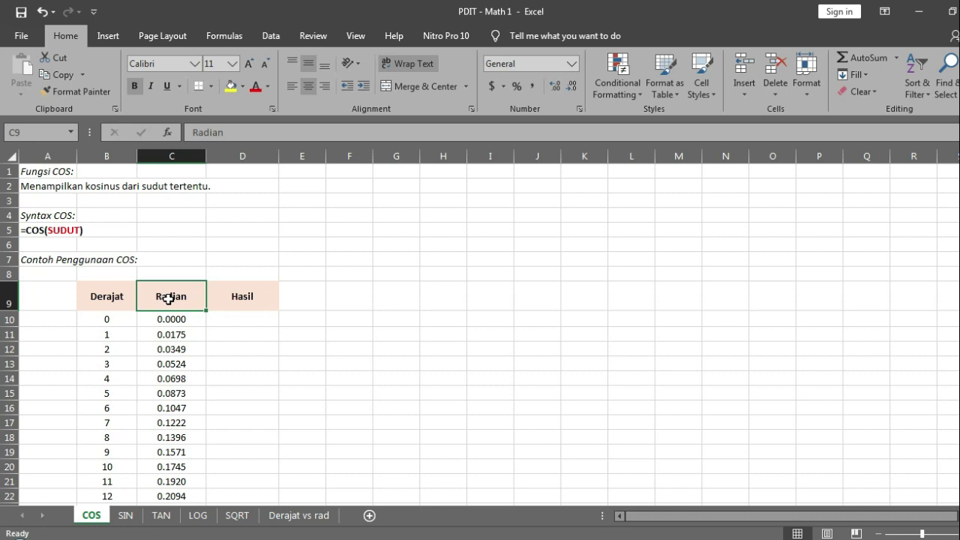
left_click(298, 517)
left_click(482, 286)
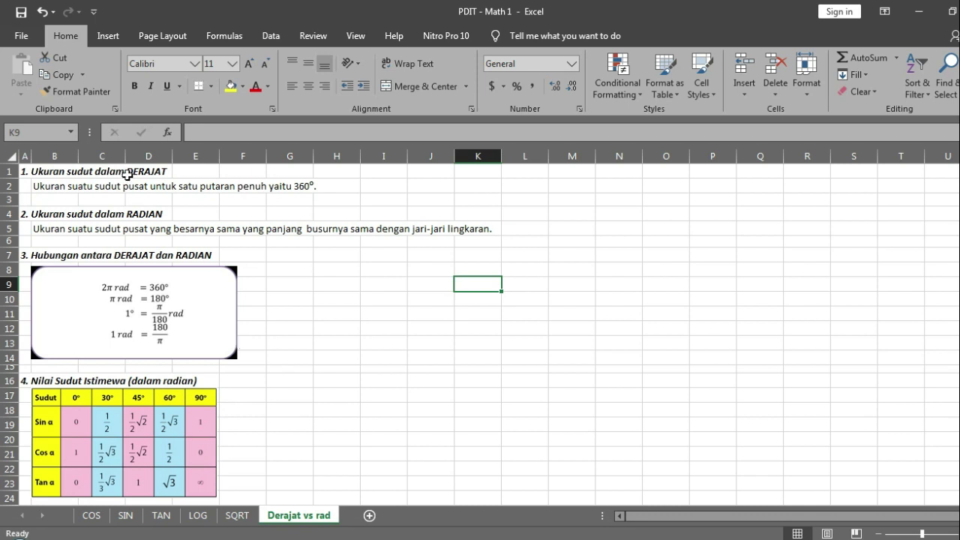
left_click(93, 519)
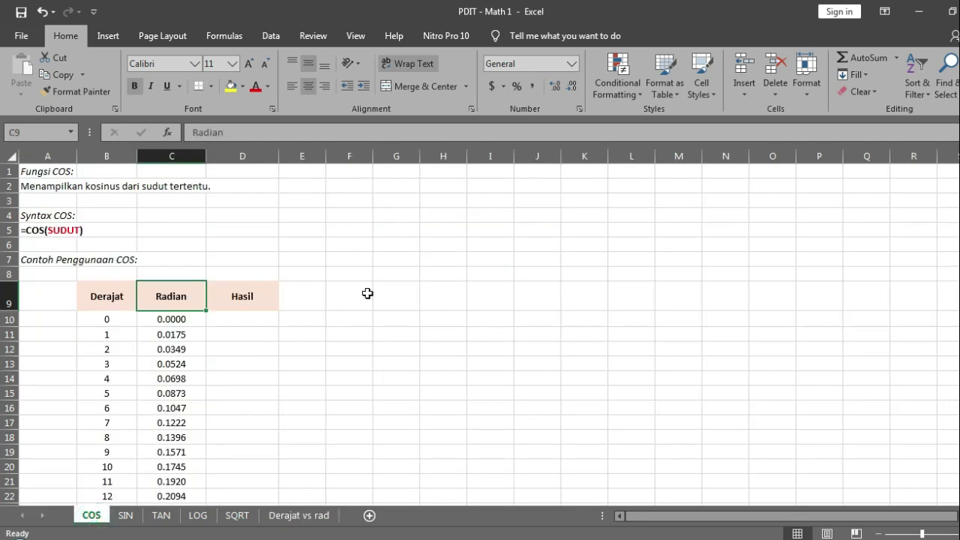
- Try the cosine function with a plain degree value by entering =COS(90) in cell D10
left_click(251, 320)
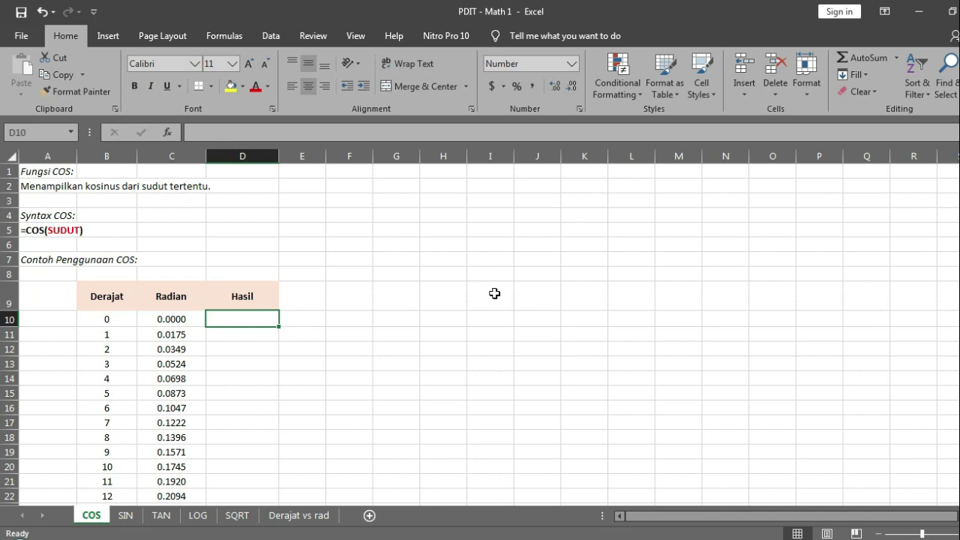
type("=")
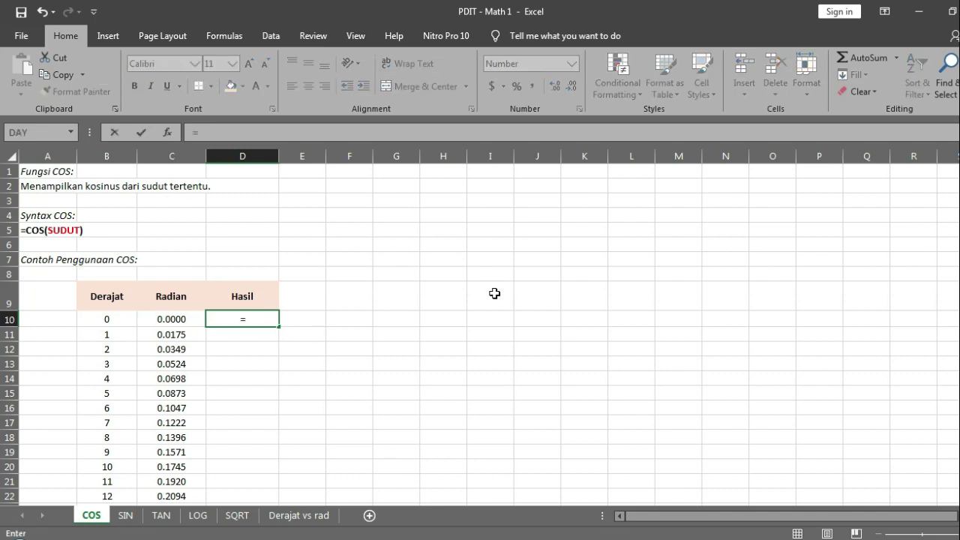
type("C")
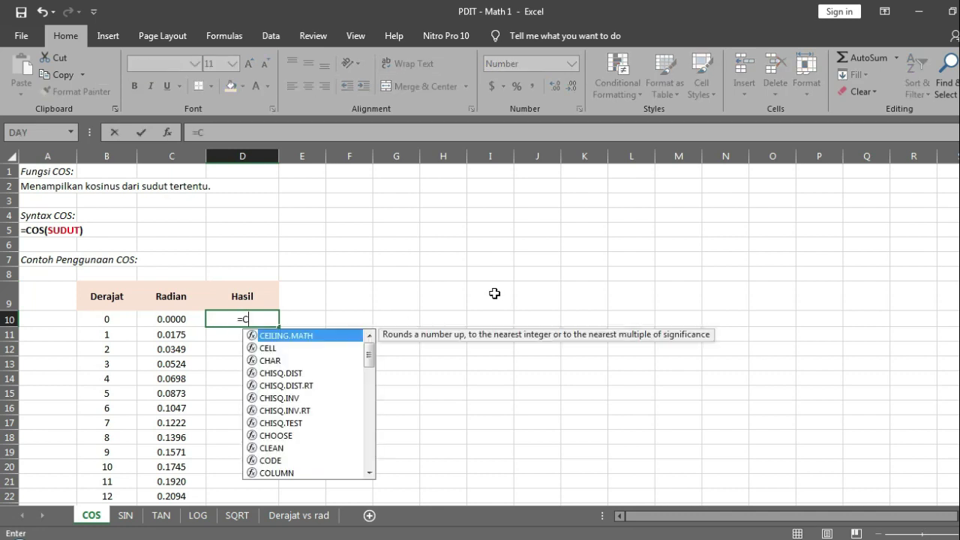
type("OS(")
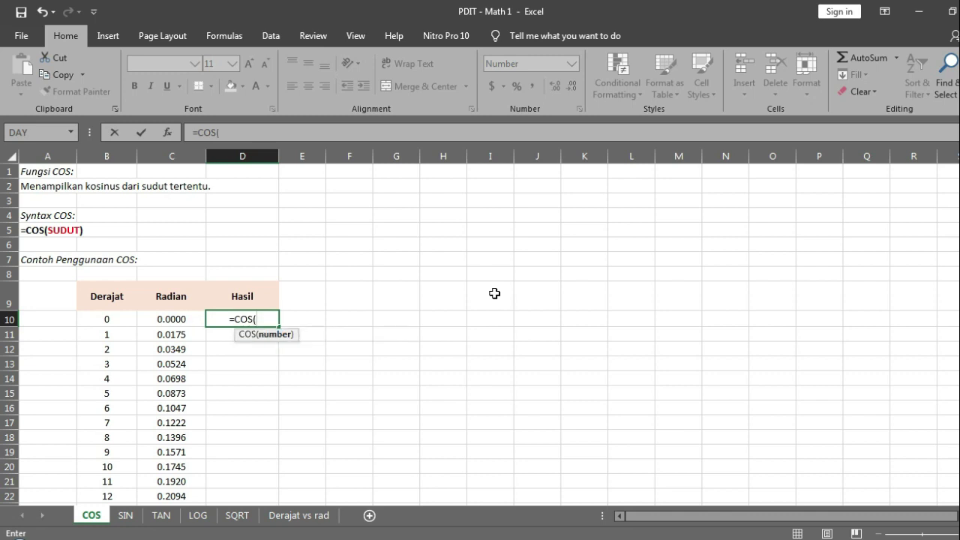
type("90")
key("Return")
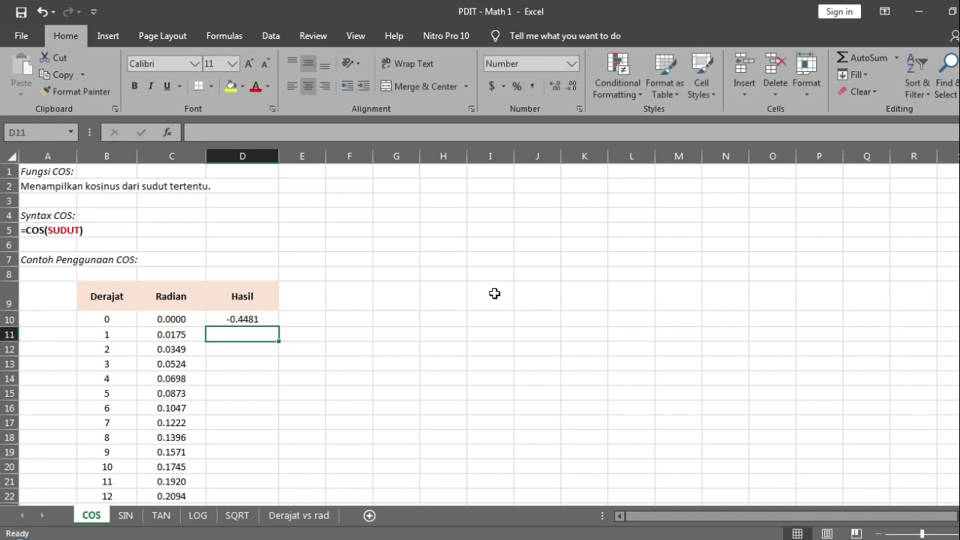
key("Up")
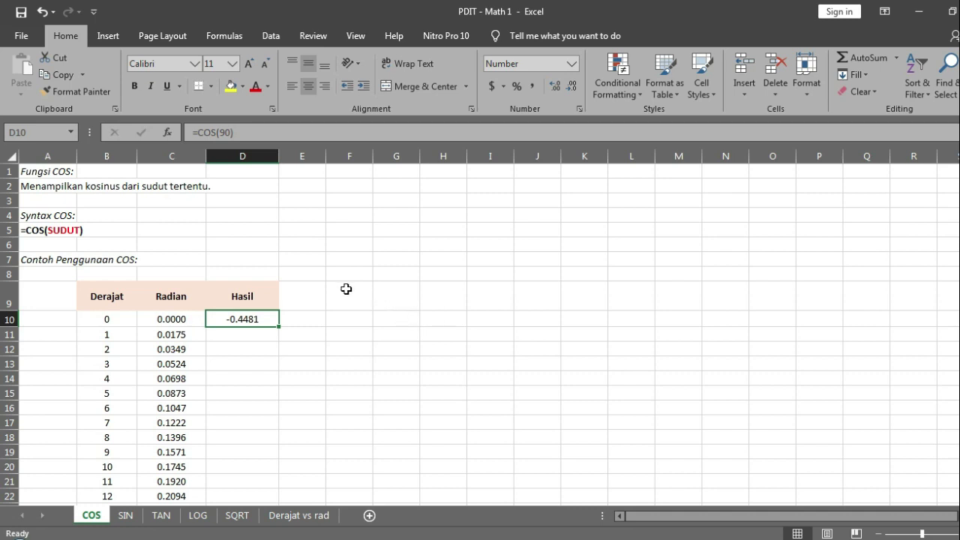
- Examine the Derajat and Radian columns down the table and compare the contents of cells B10, C10 and D10
scroll(322, 309, "down", 6)
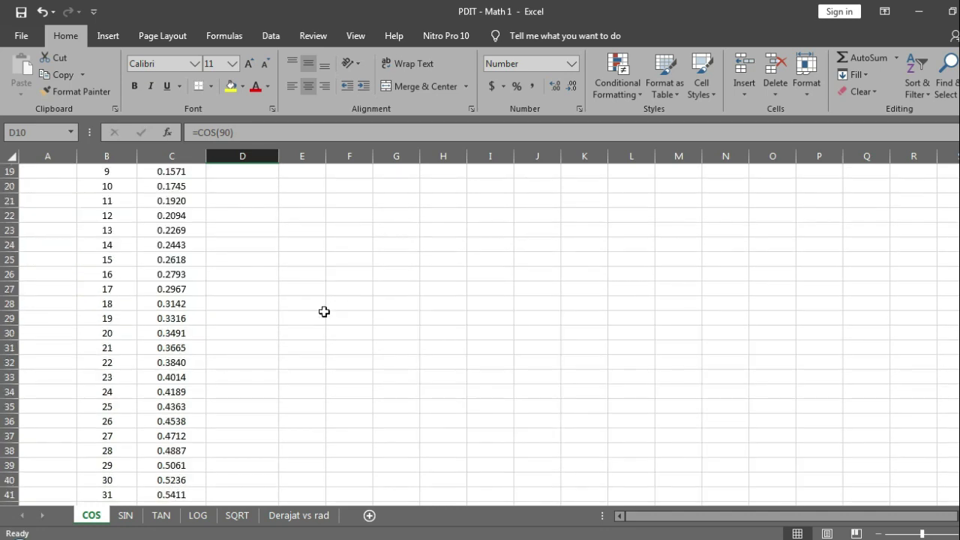
scroll(317, 297, "up", 6)
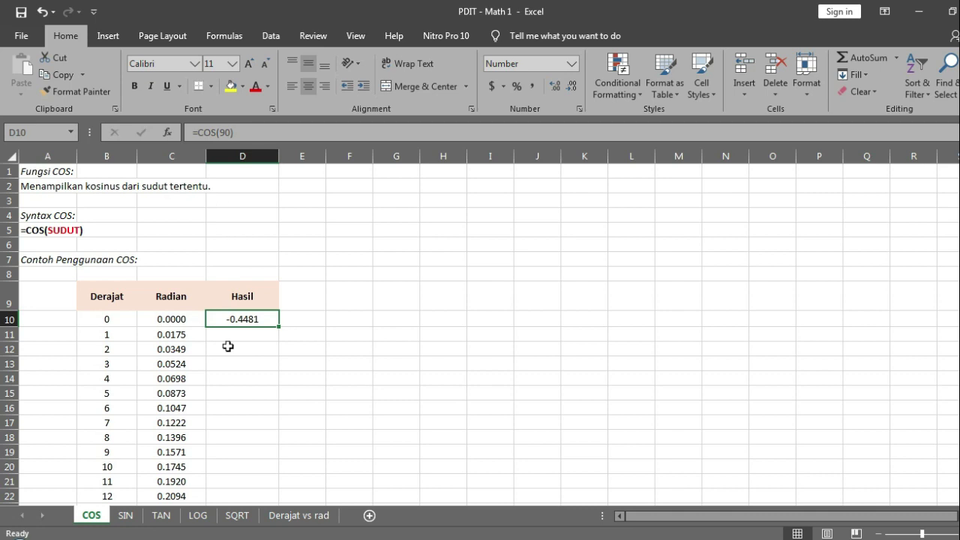
scroll(183, 366, "down", 20)
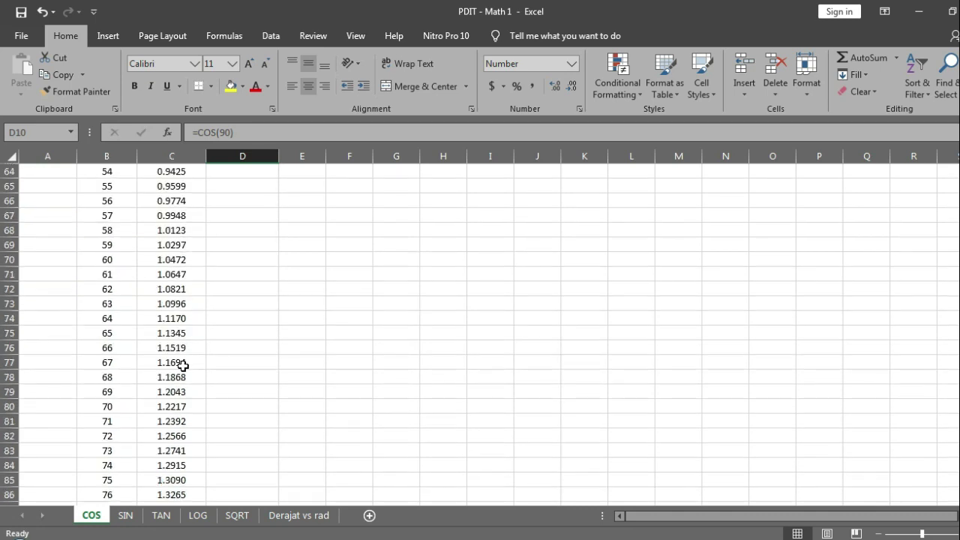
scroll(183, 366, "up", 20)
scroll(182, 365, "up", 1)
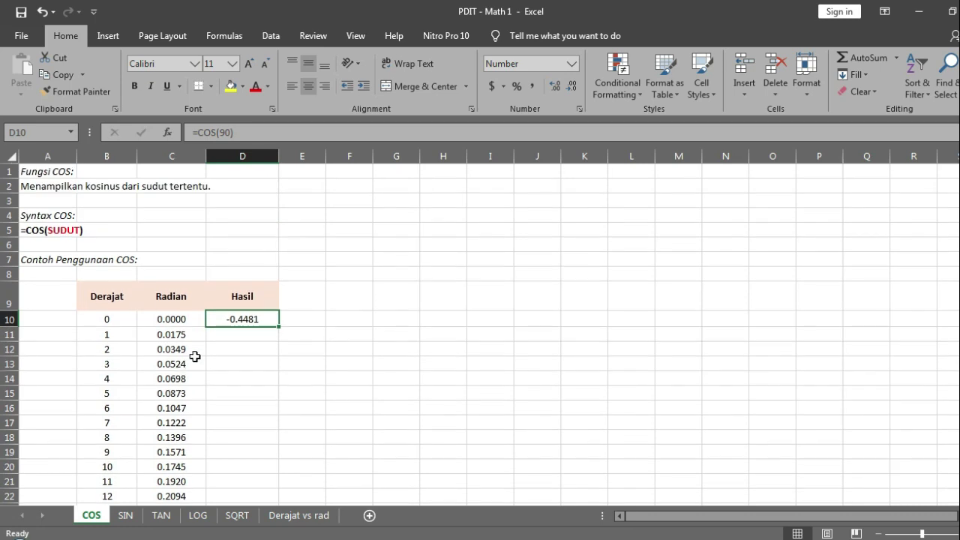
left_click(133, 318)
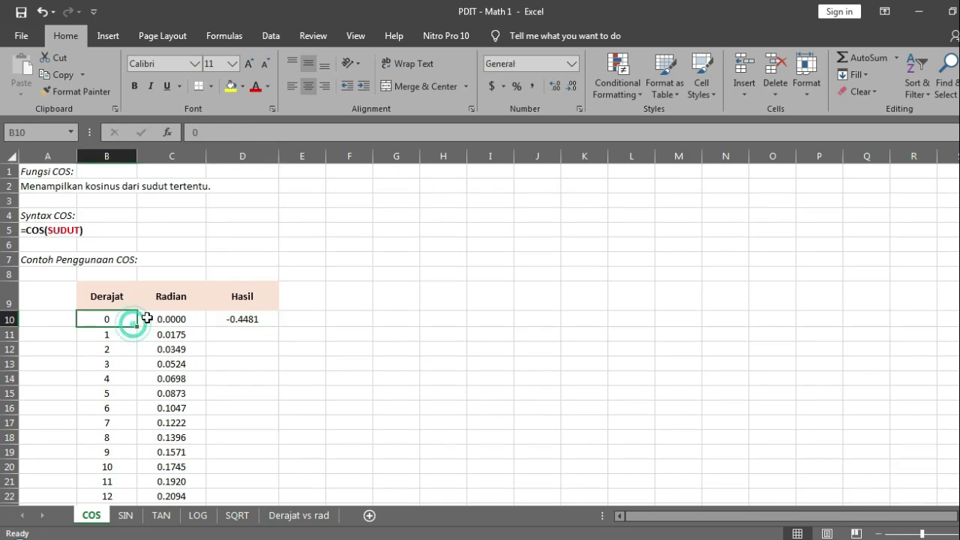
left_click(172, 317)
left_click(216, 321)
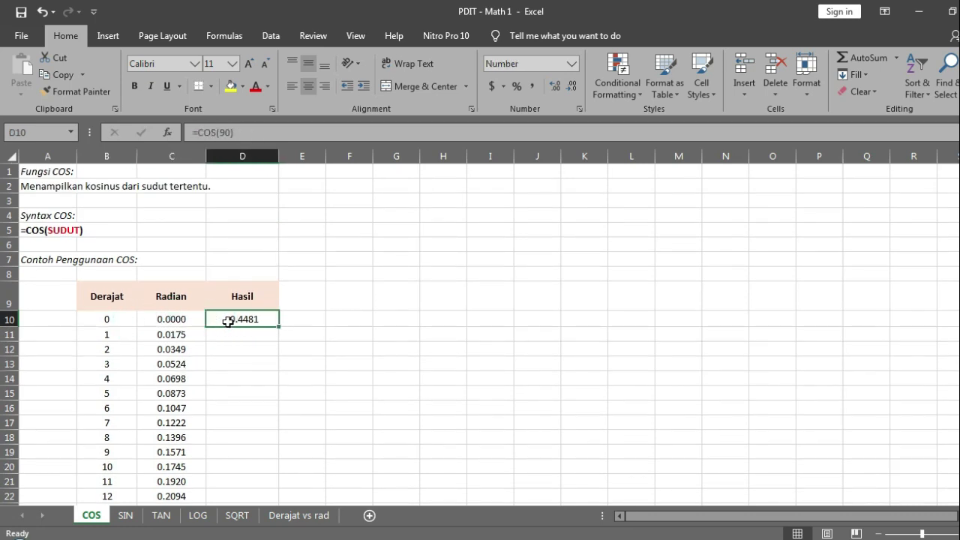
left_click(182, 322)
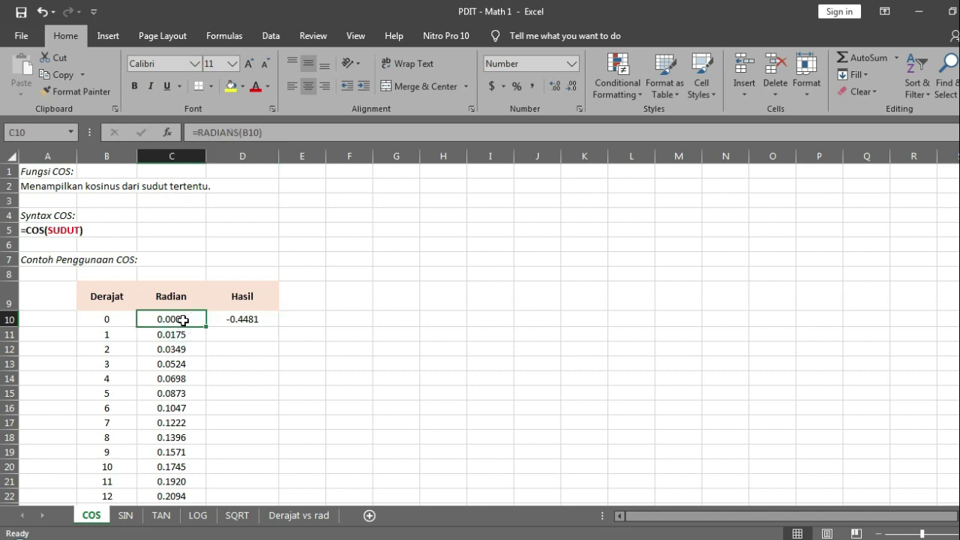
- Clear the trial formula from cell D10 and inspect the RADIANS conversion formula in C10 without changing it
left_click(230, 320)
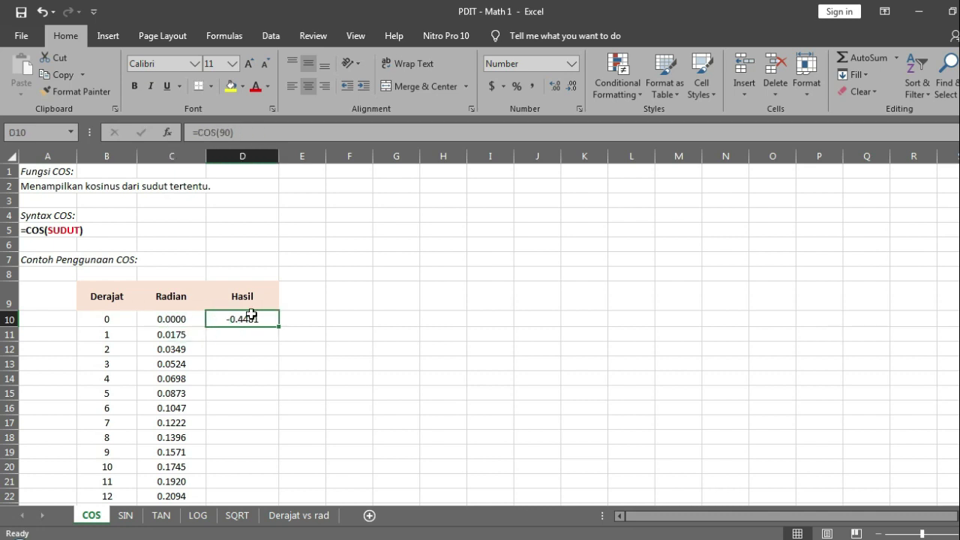
key("Delete")
left_click(162, 323)
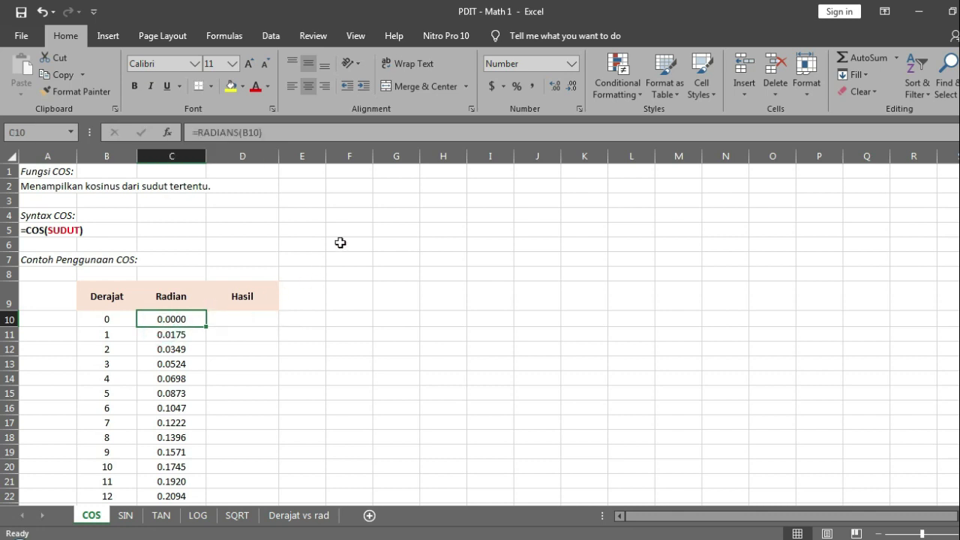
left_click(116, 319)
left_click(156, 316)
left_click(326, 129)
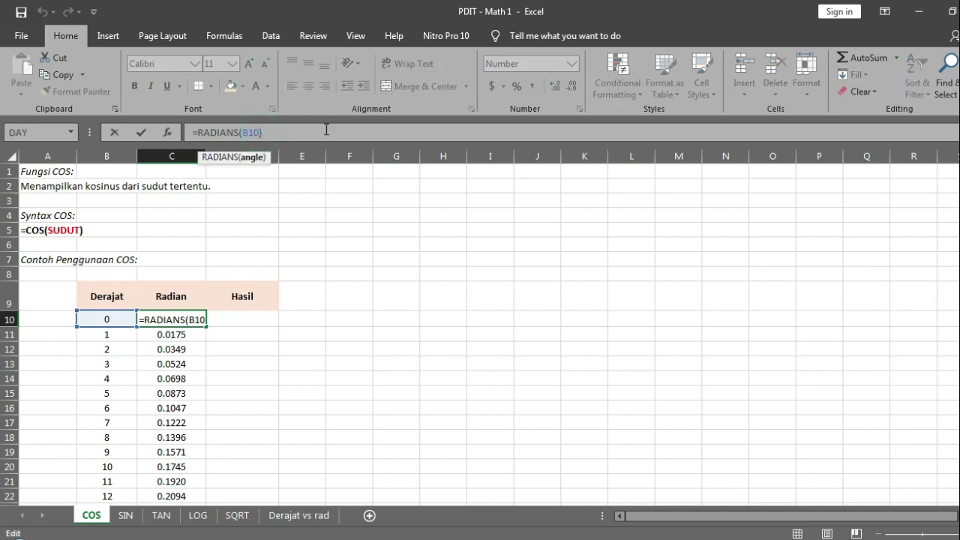
key("ctrl+Return")
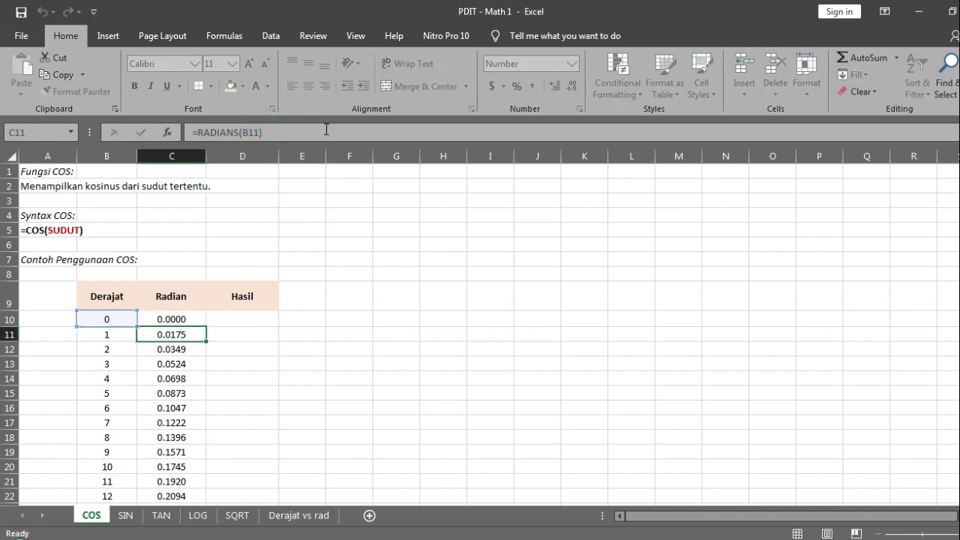
- Enter the formula =COS(C10) in cell D10 to calculate the cosine from the radian value
key("Right")
type("=")
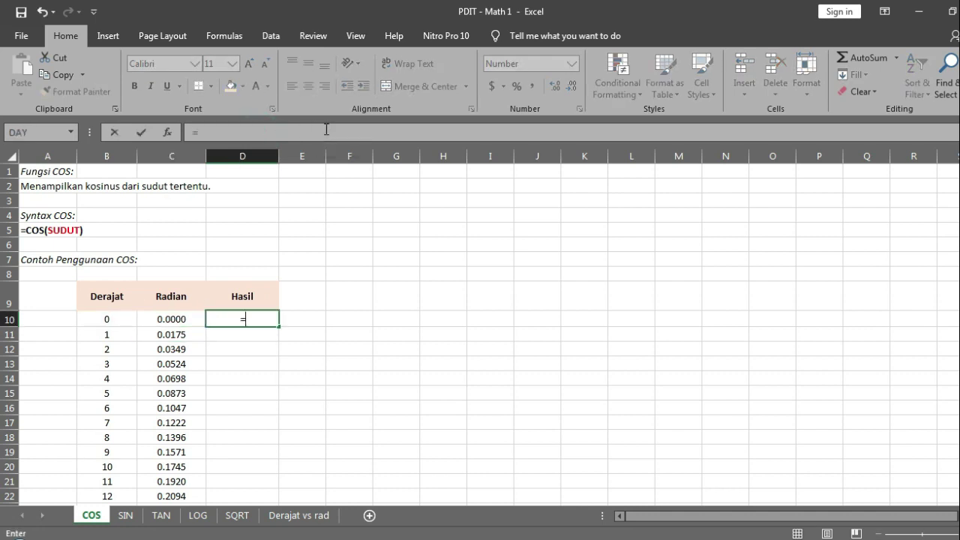
type("CO")
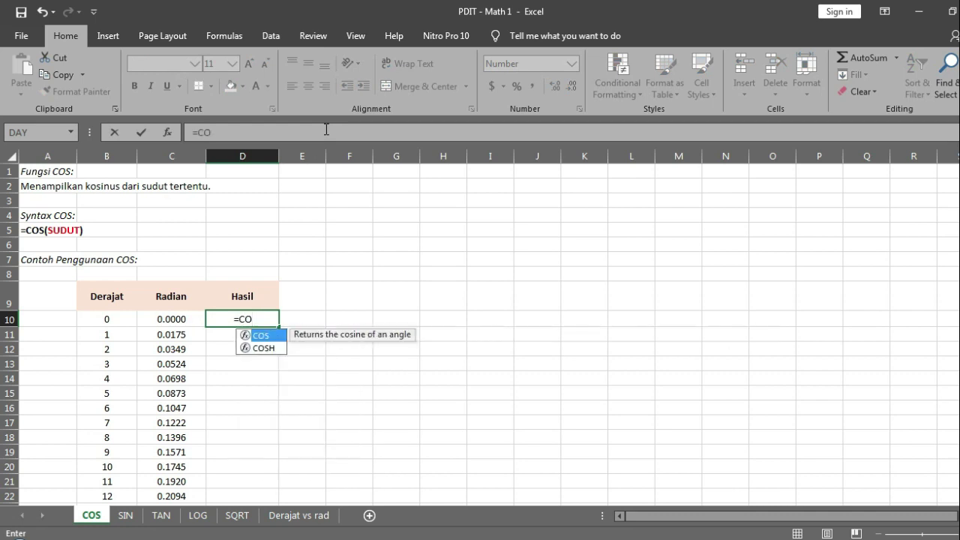
type("S(")
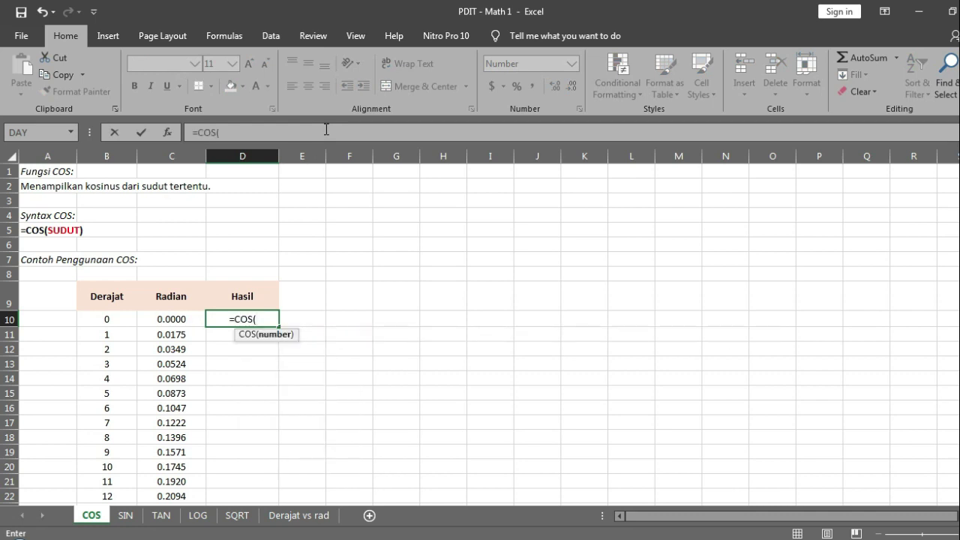
left_click(186, 321)
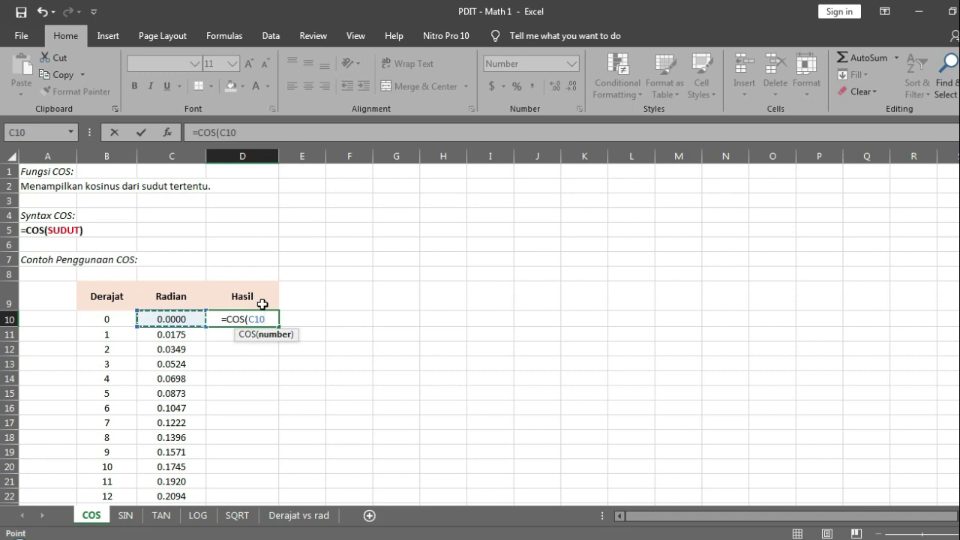
key("Return")
key("Up")
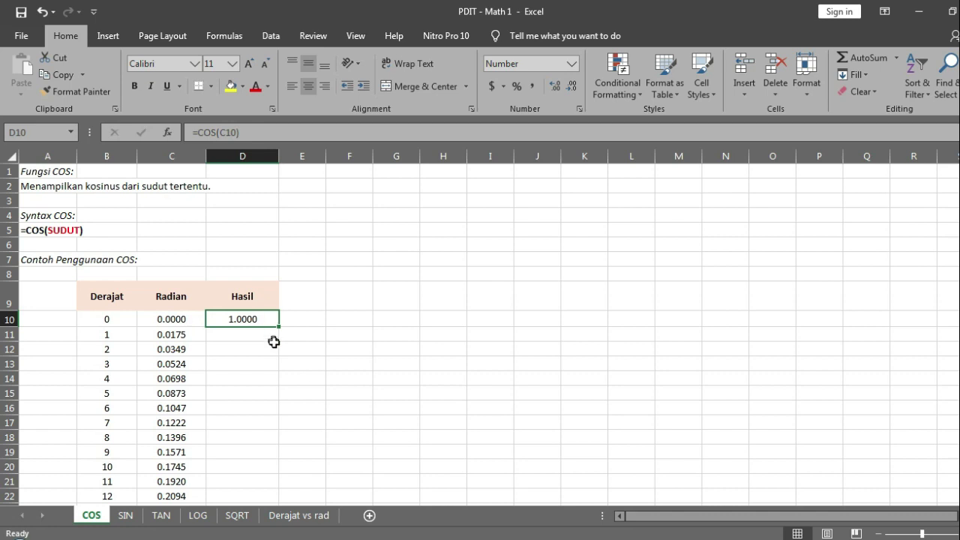
left_click(157, 320)
scroll(159, 321, "down", 5)
scroll(159, 321, "up", 5)
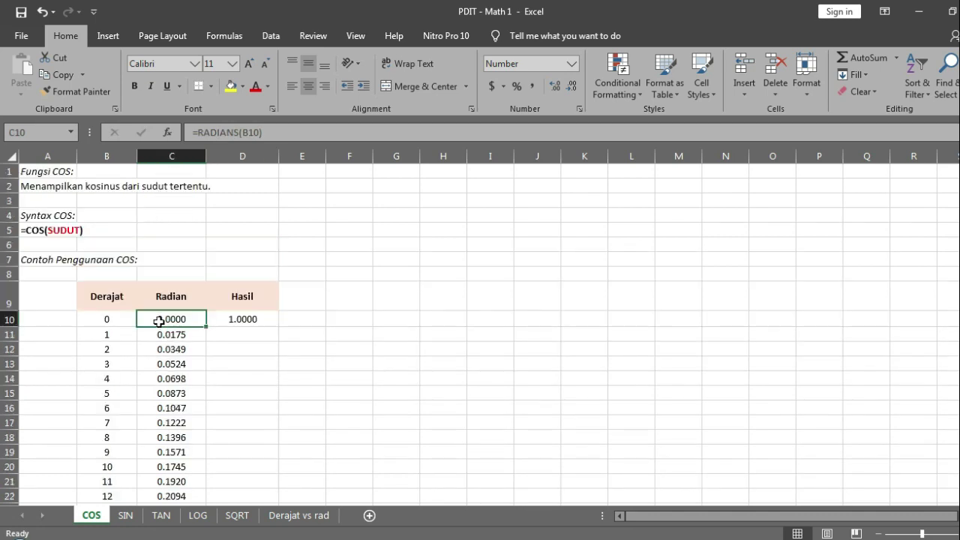
left_click(242, 328)
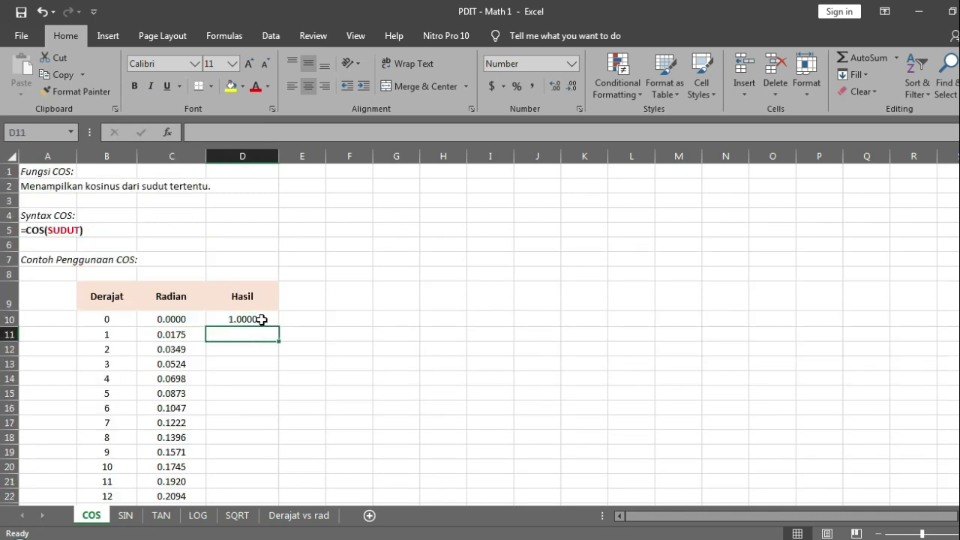
- Fill the =COS(C10) formula from D10 down the Hasil column to the last row of the table
left_click(251, 320)
left_click_drag(278, 326, 256, 335)
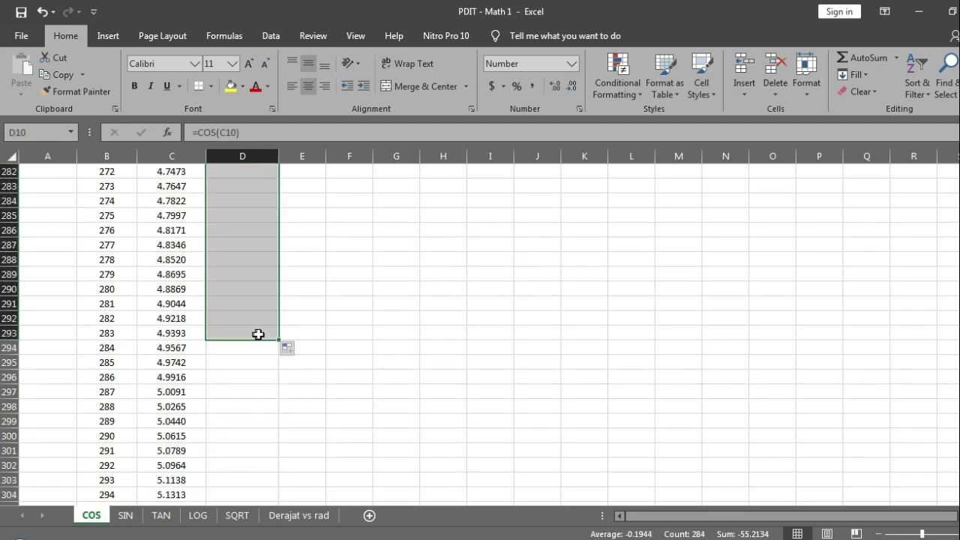
double_click(279, 340)
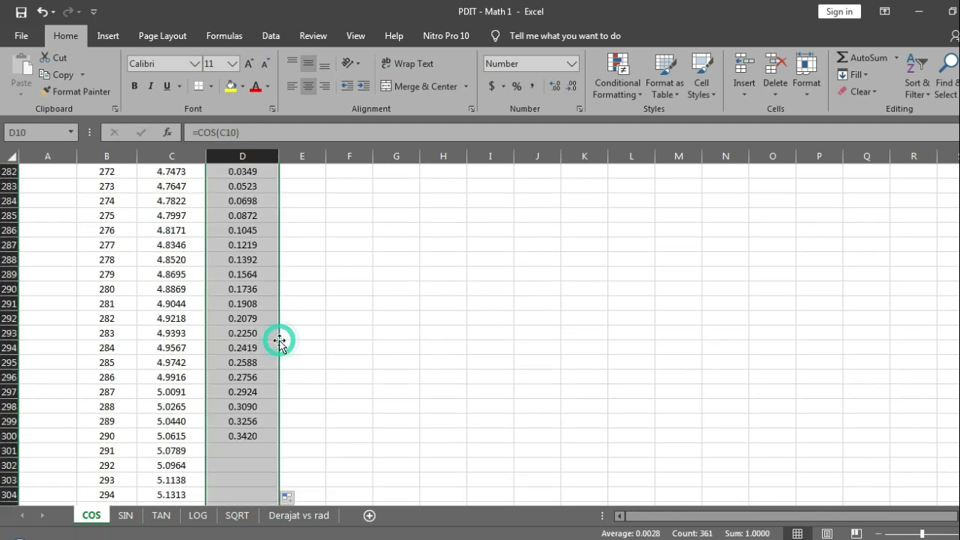
left_click(238, 291)
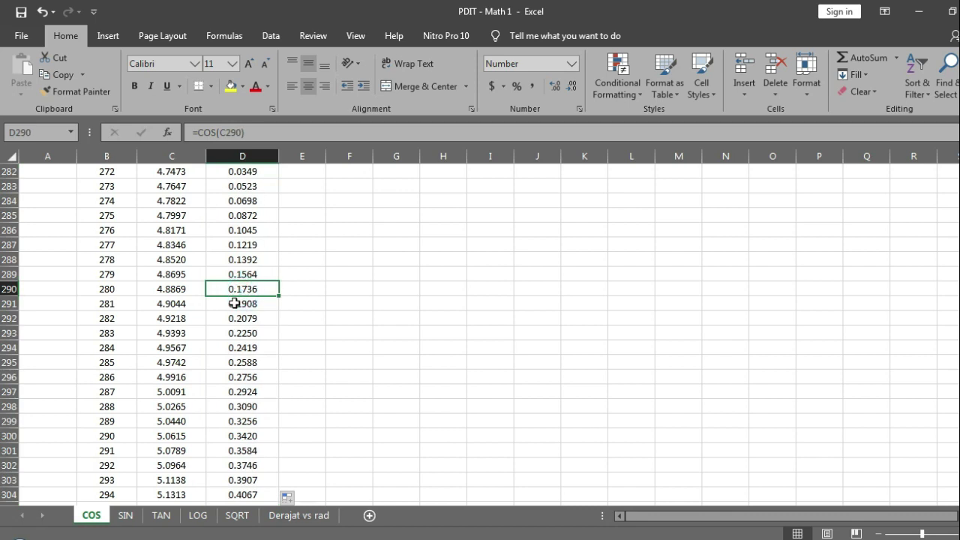
key("ctrl+shift+Down")
key("ctrl+Home")
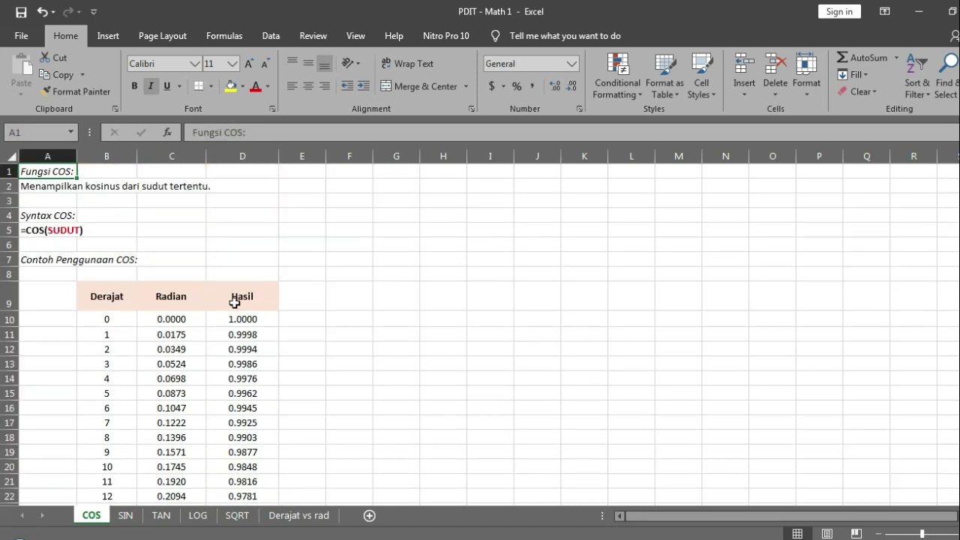
left_click(234, 302)
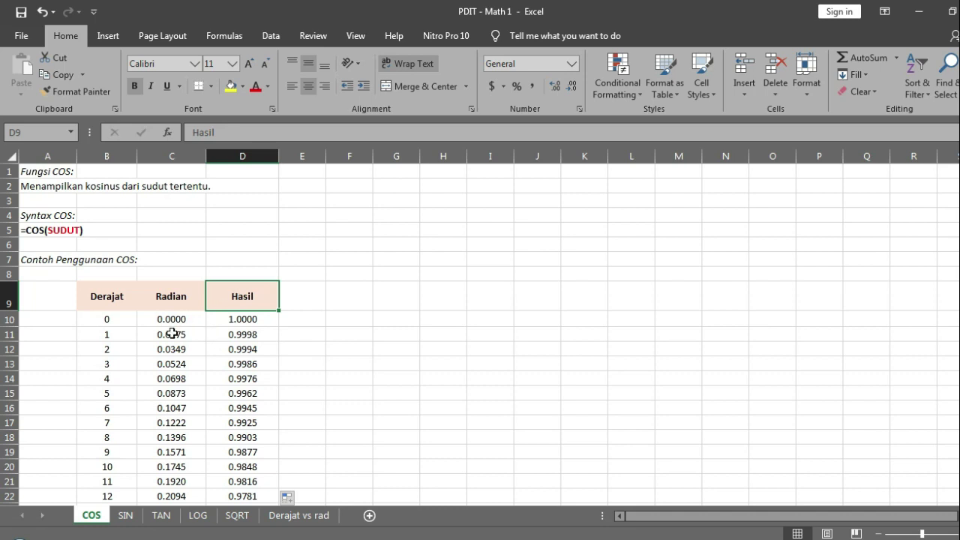
- Consult the special-angle cosine values on the Derajat vs rad sheet and return to the COS sheet
left_click(367, 365)
left_click(315, 516)
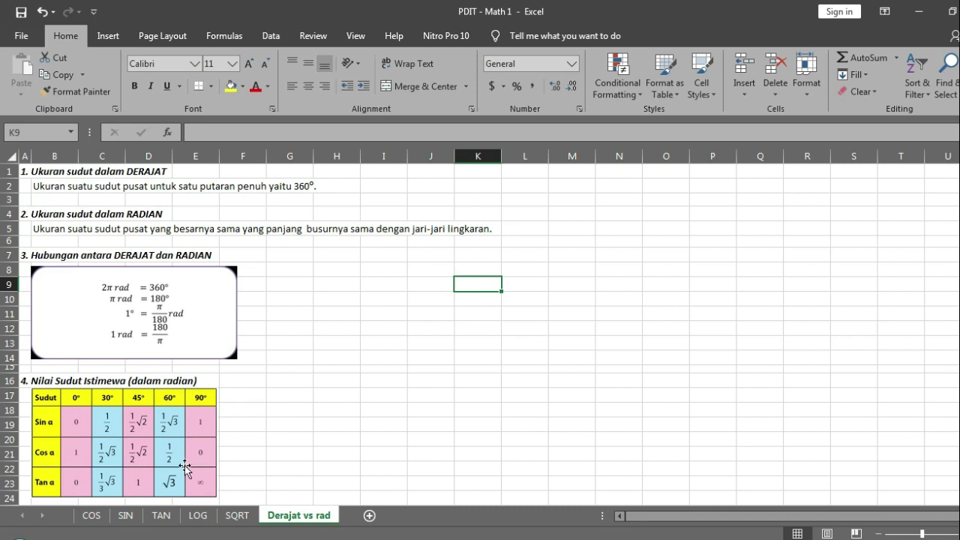
left_click(92, 515)
- Highlight the 0-degree row, cells B10:D10, with a yellow fill
left_click_drag(111, 320, 253, 315)
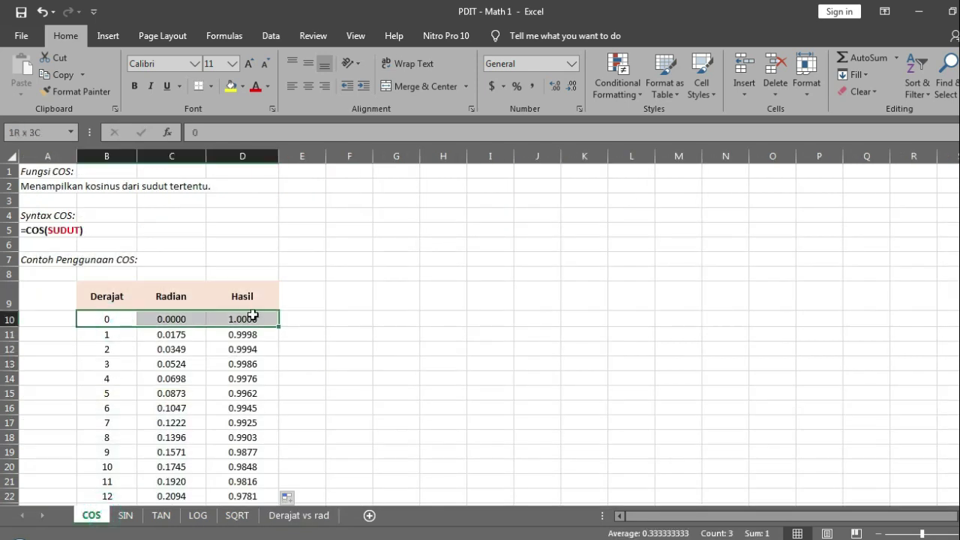
left_click(229, 89)
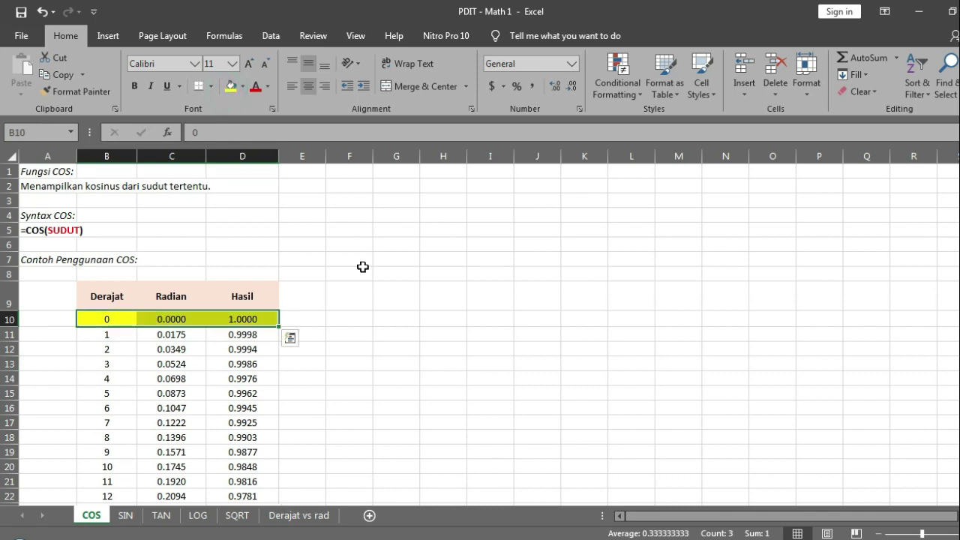
left_click(364, 267)
- Highlight the 60-degree row, cells B70:D70, with a yellow fill
scroll(364, 272, "down", 3)
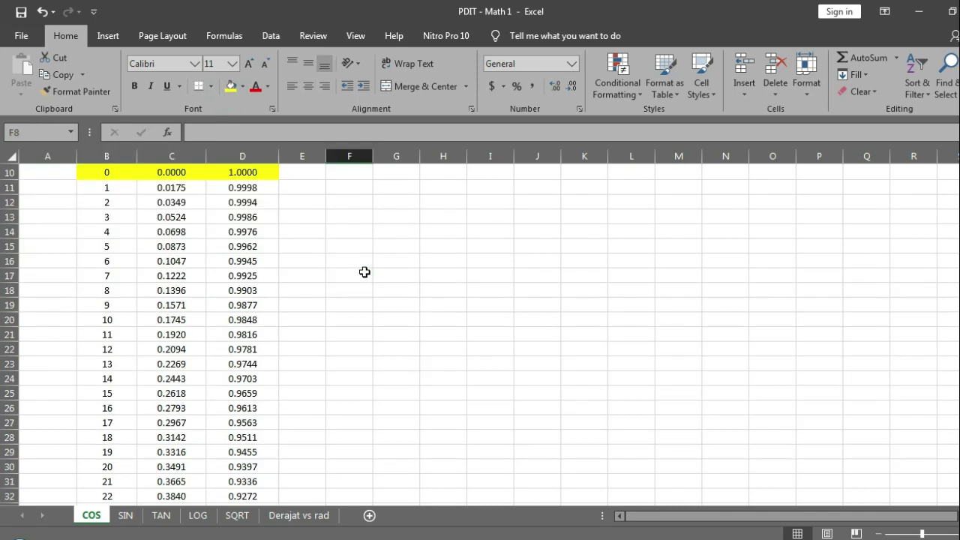
scroll(364, 272, "down", 9)
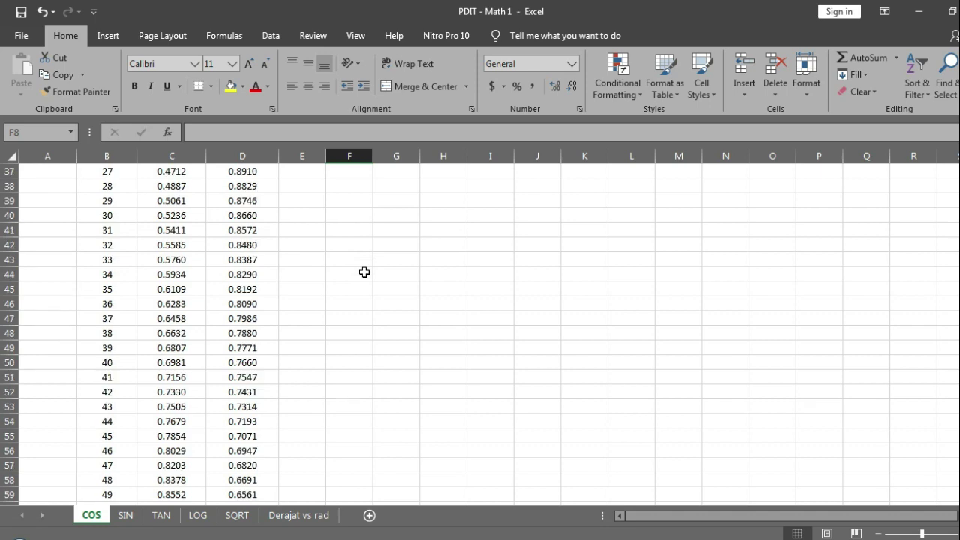
scroll(364, 272, "down", 6)
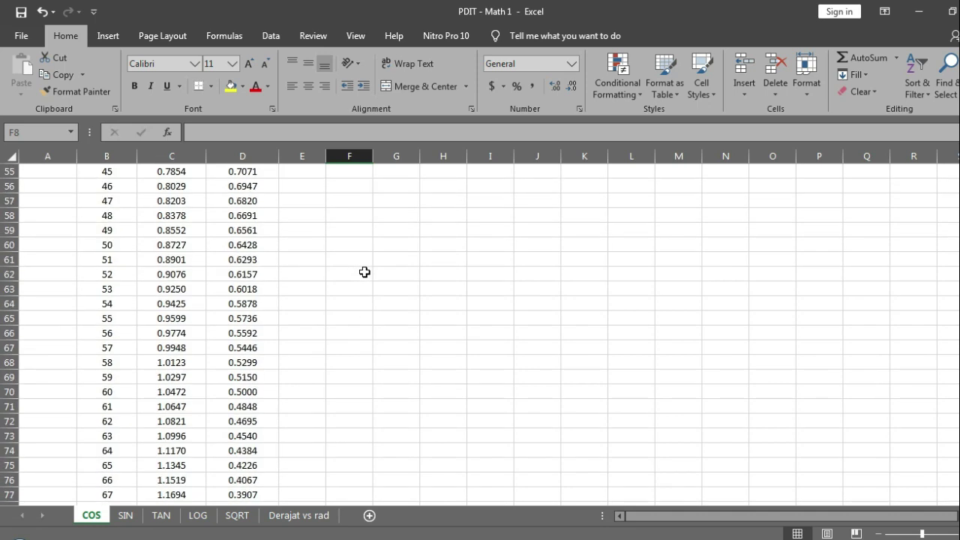
left_click_drag(116, 388, 241, 377)
left_click(252, 385, "shift")
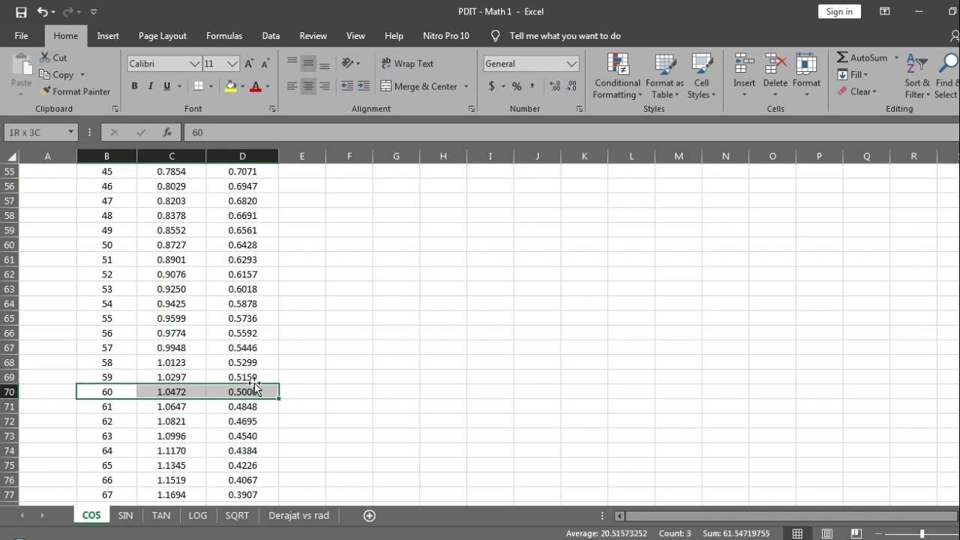
left_click(230, 85)
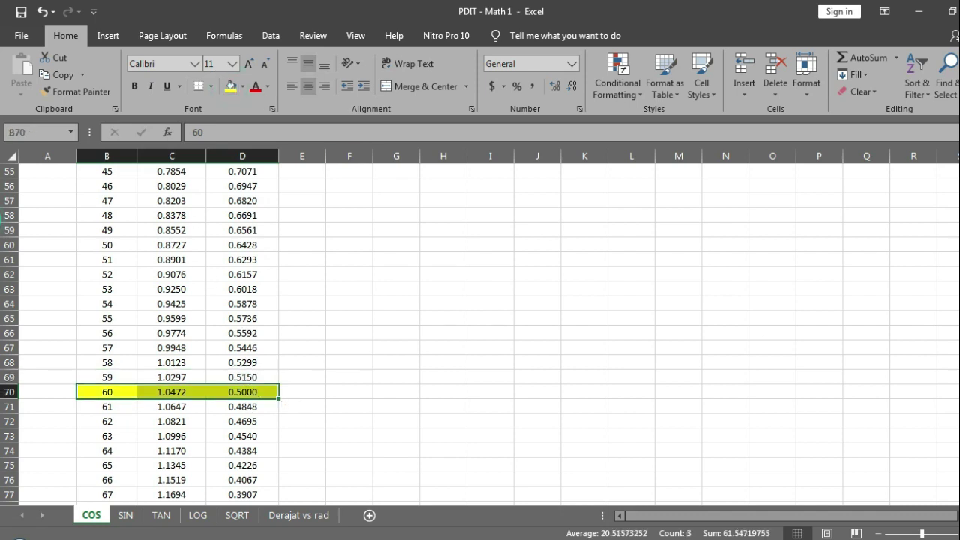
- Review the COS formula in D11, the syntax line in A5 and the RADIANS conversion formula in C10
left_click_drag(958, 229, 958, 174)
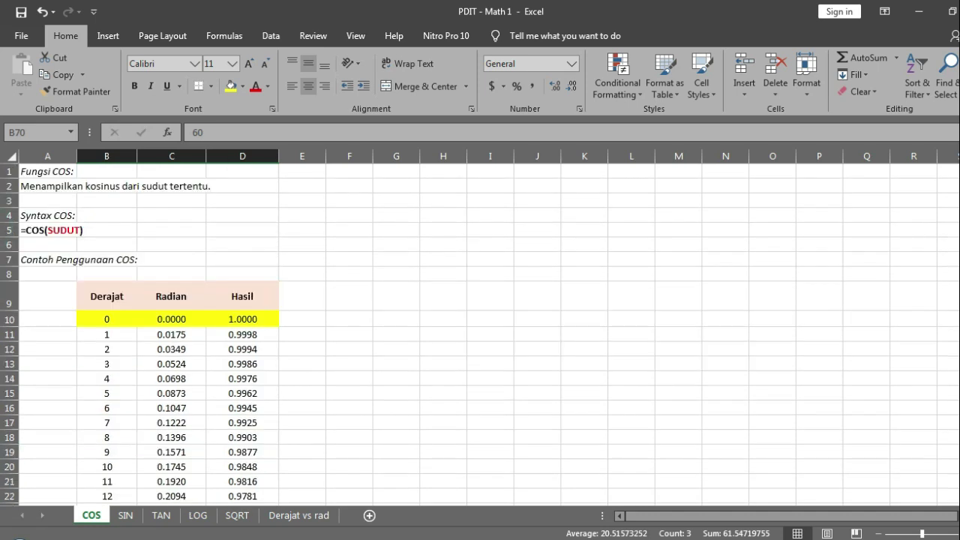
left_click(401, 318)
left_click(349, 292)
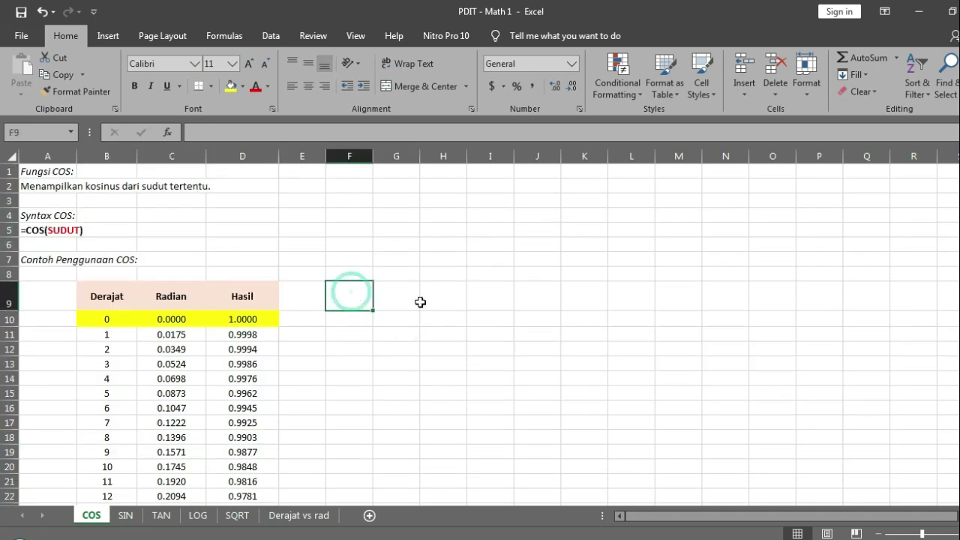
left_click(336, 318)
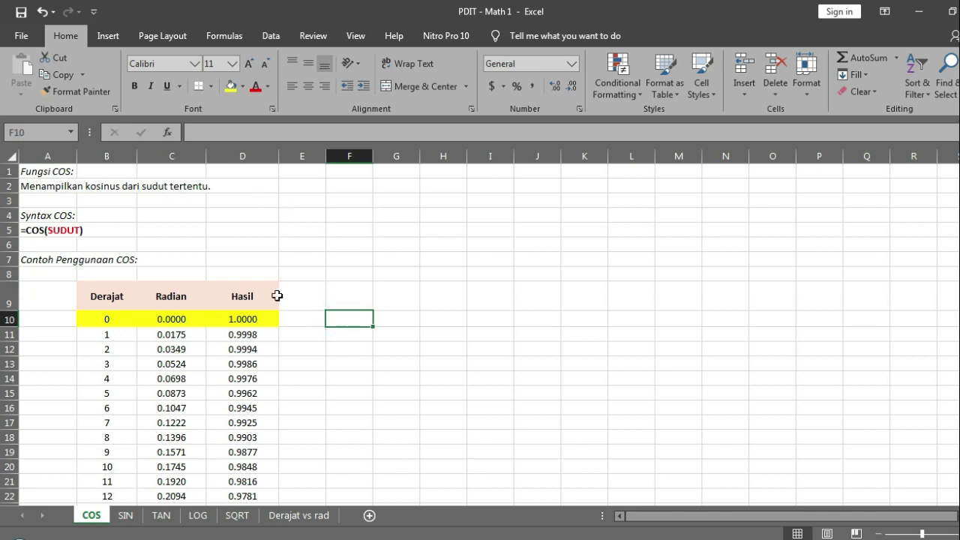
left_click(247, 331)
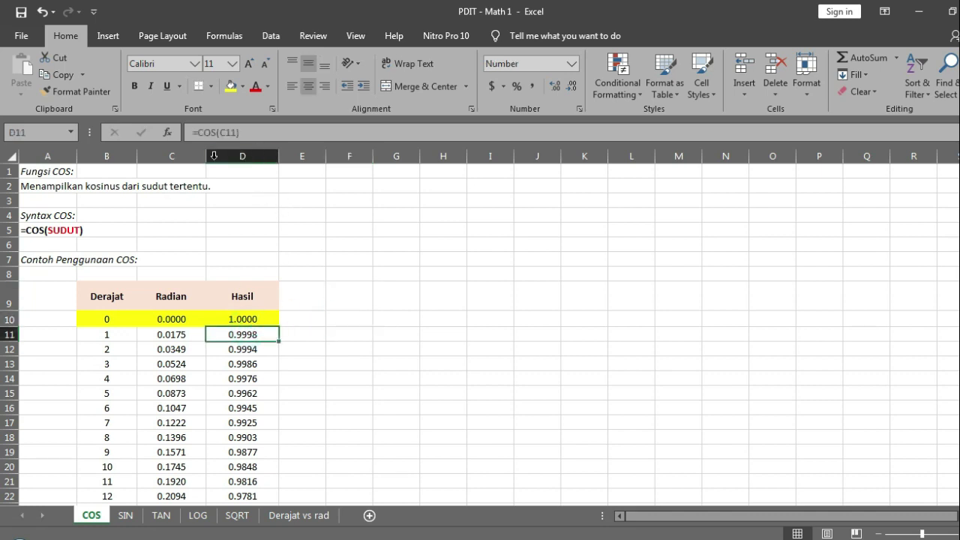
left_click(27, 231)
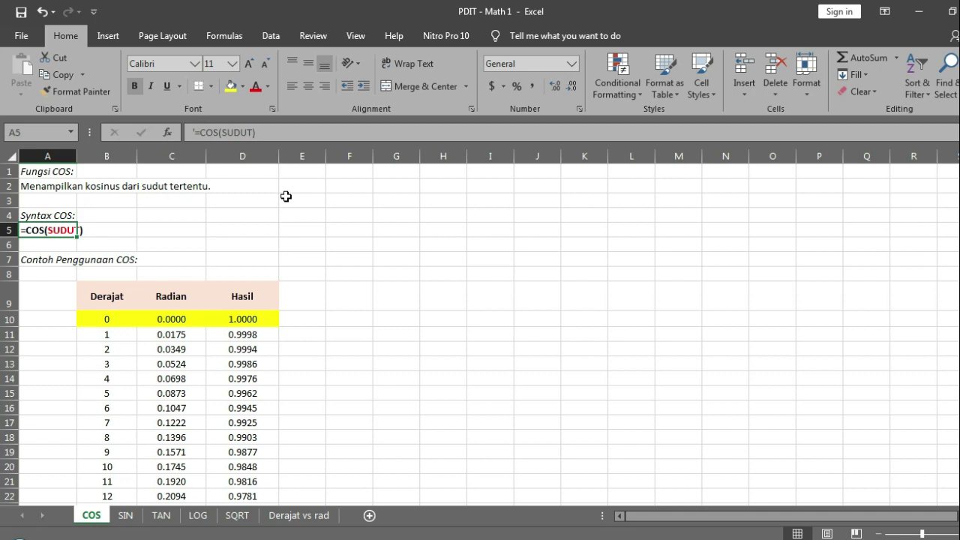
left_click(169, 319)
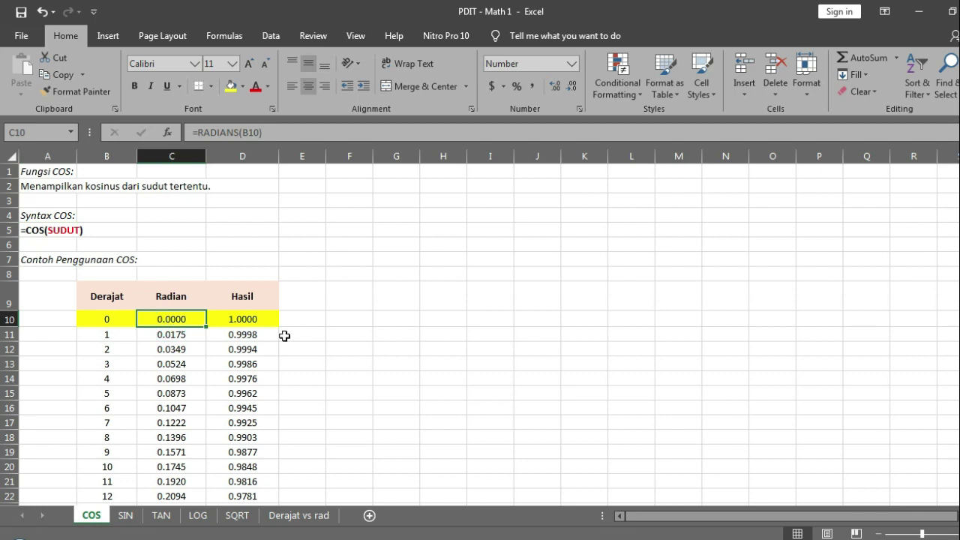
- Enter the nested formula =COS(RADIANS(0)) in cell F10 to calculate the cosine directly from a degree value
left_click(347, 319)
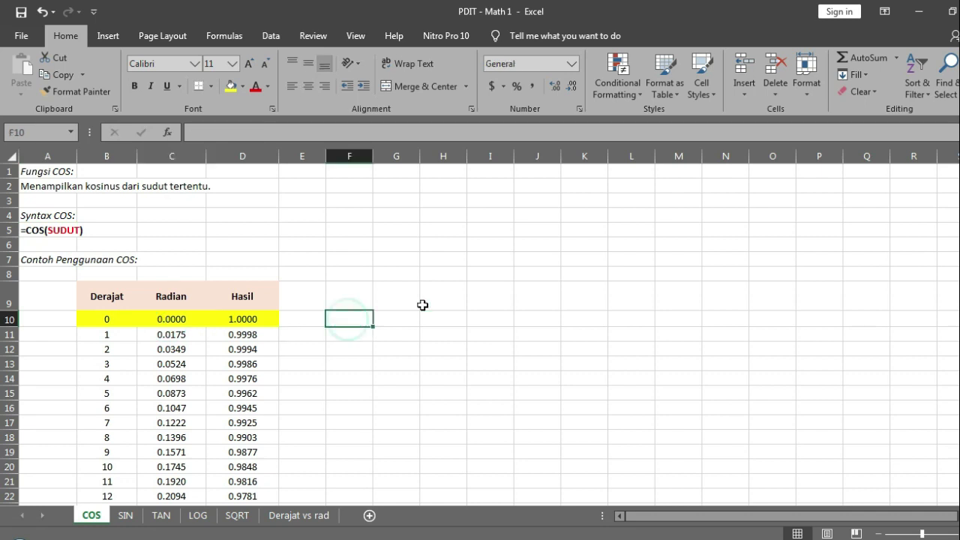
type("=COS")
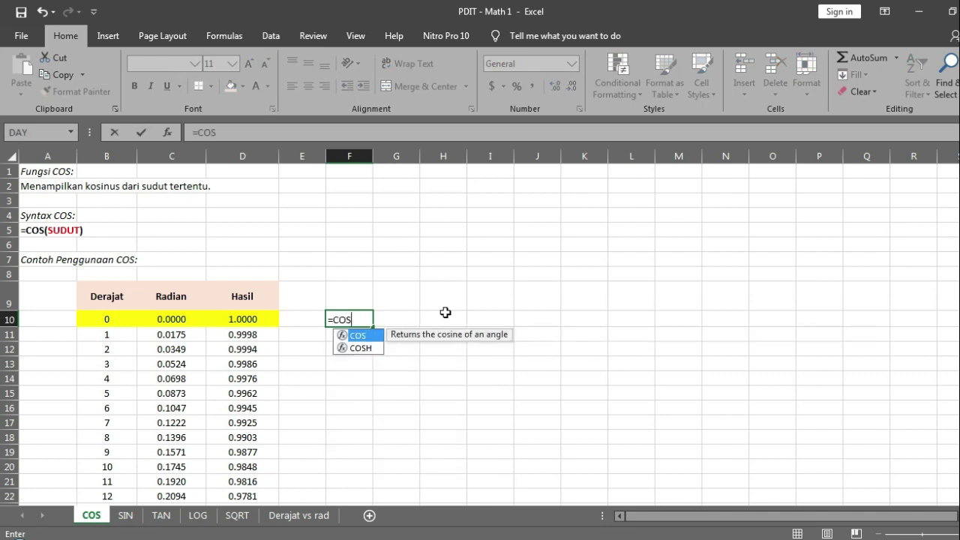
type("(")
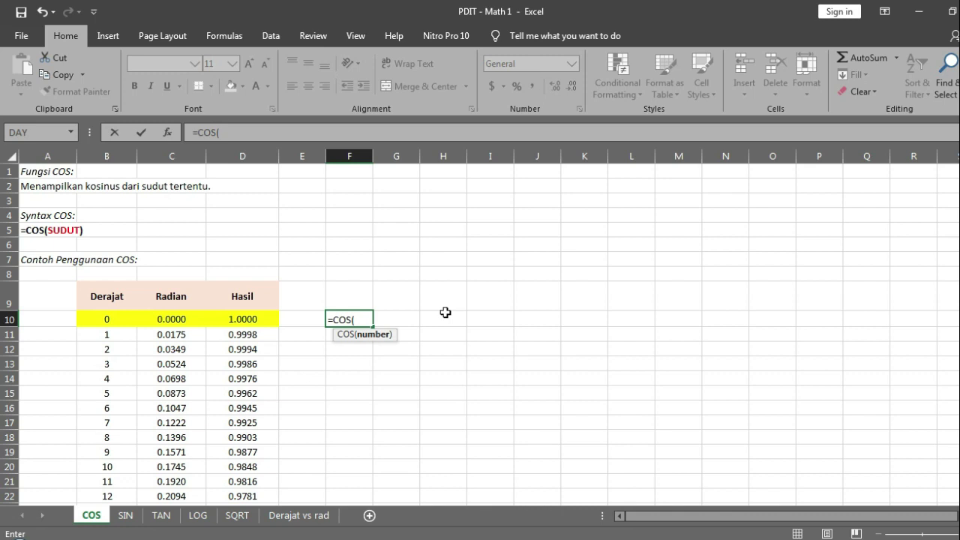
type("RA")
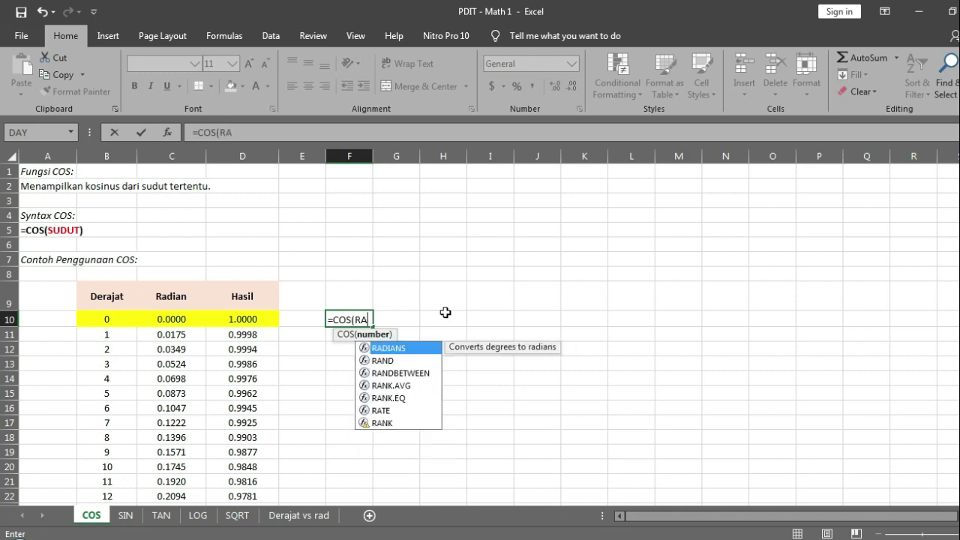
double_click(424, 347)
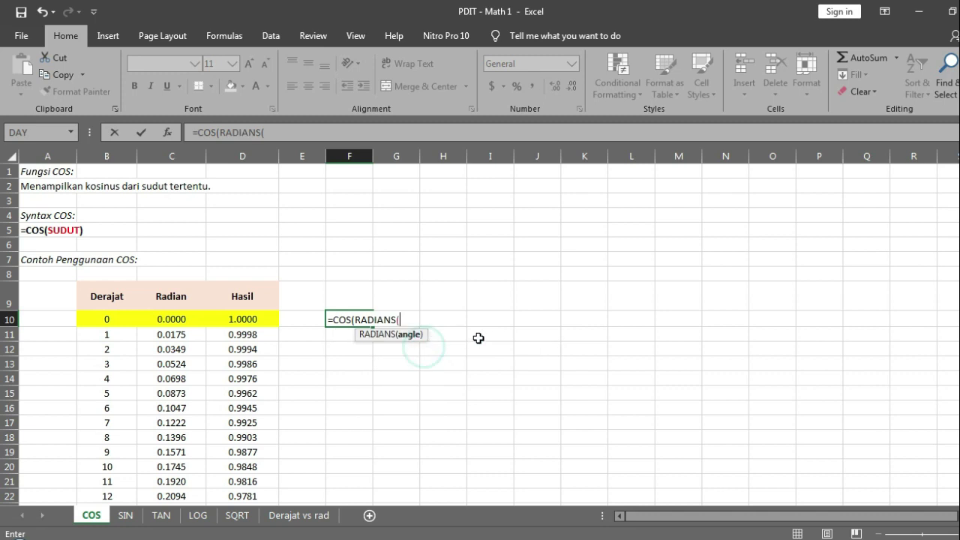
type("0))")
key("Return")
key("Up")
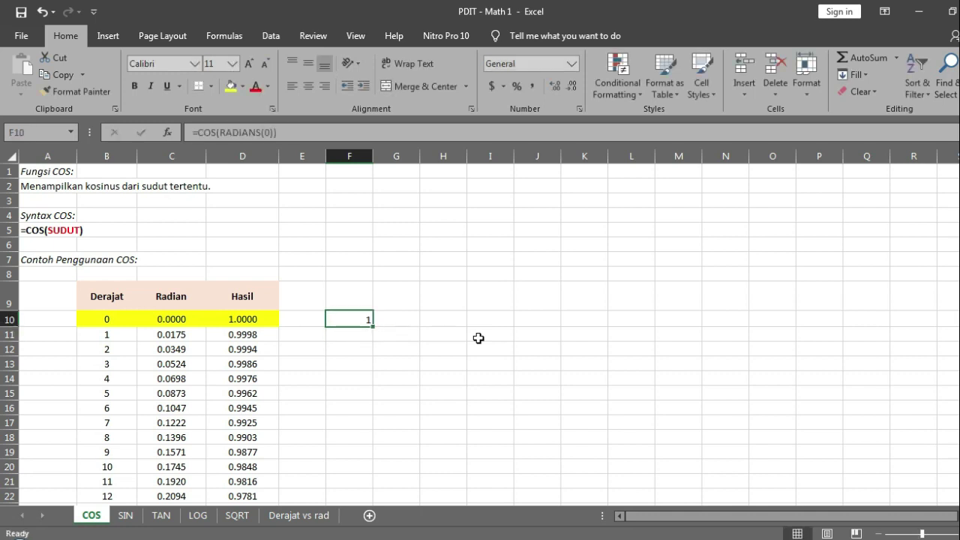
- Clear cell F10, undo the clearing, and inspect its nested COS and RADIANS formula without changing it
key("Delete")
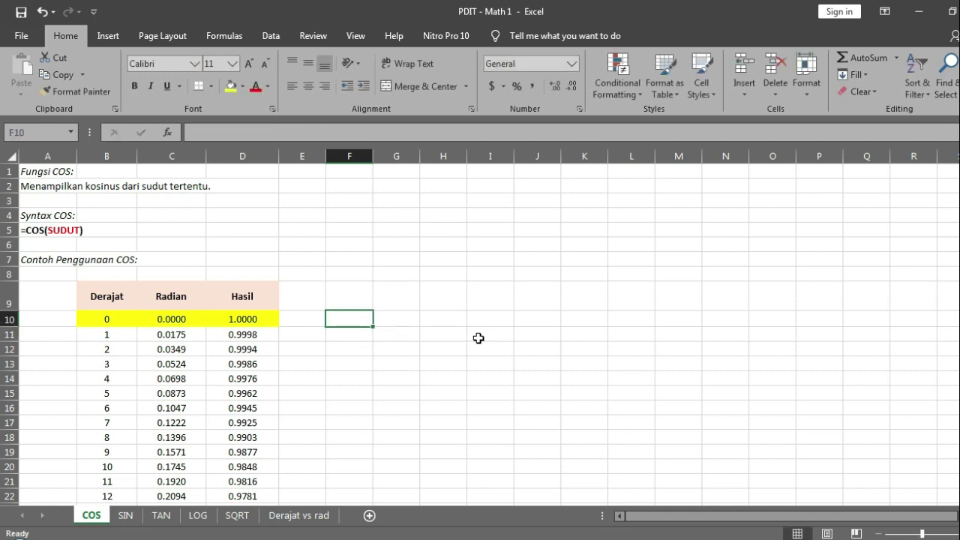
key("ctrl+z")
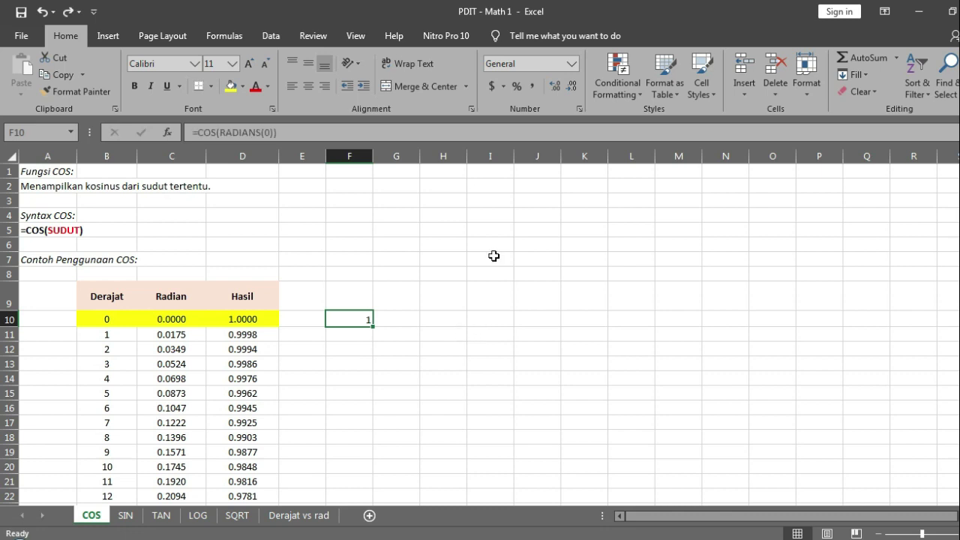
left_click(501, 132)
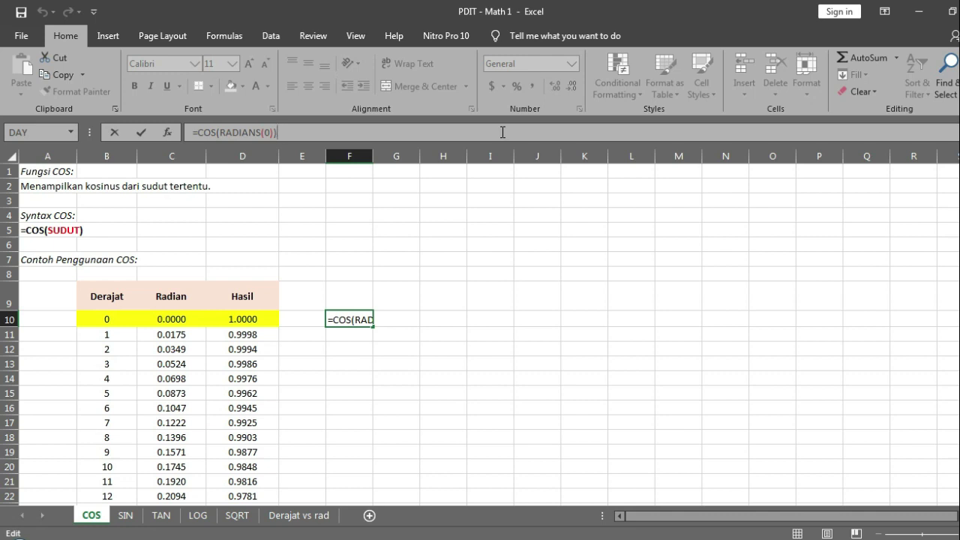
key("Return")
key("Up")
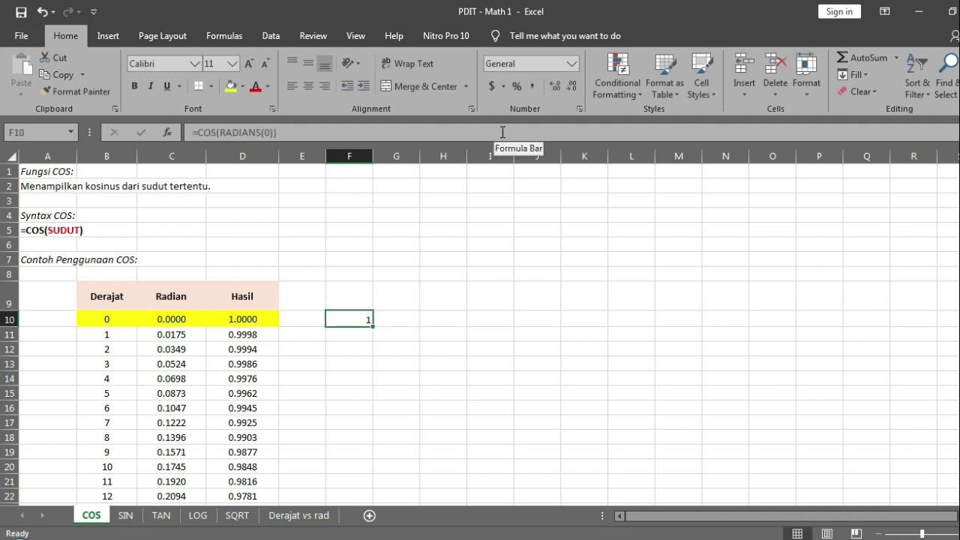
- Clear the trial formula from F10 and delete all the Hasil results from D11 down, keeping D10
key("Delete")
key("Left")
key("Left")
key("Down")
key("Down")
key("Up")
key("ctrl+shift+Down")
key("Delete")
key("ctrl+BackSpace")
key("Up")
key("Down")
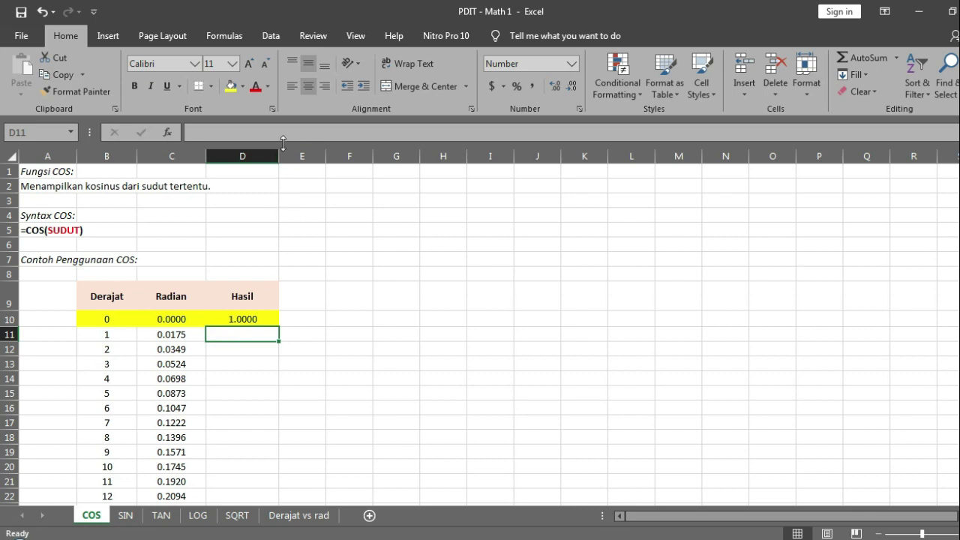
- Insert the COS function from the Math & Trig library into D11 with C11 as its number, and fill it down the Hasil column
left_click(245, 43)
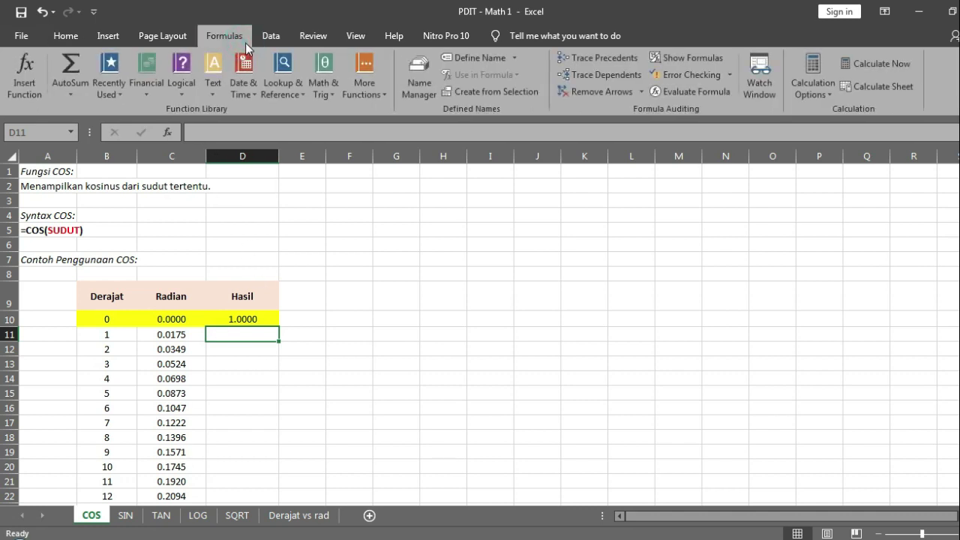
left_click(319, 87)
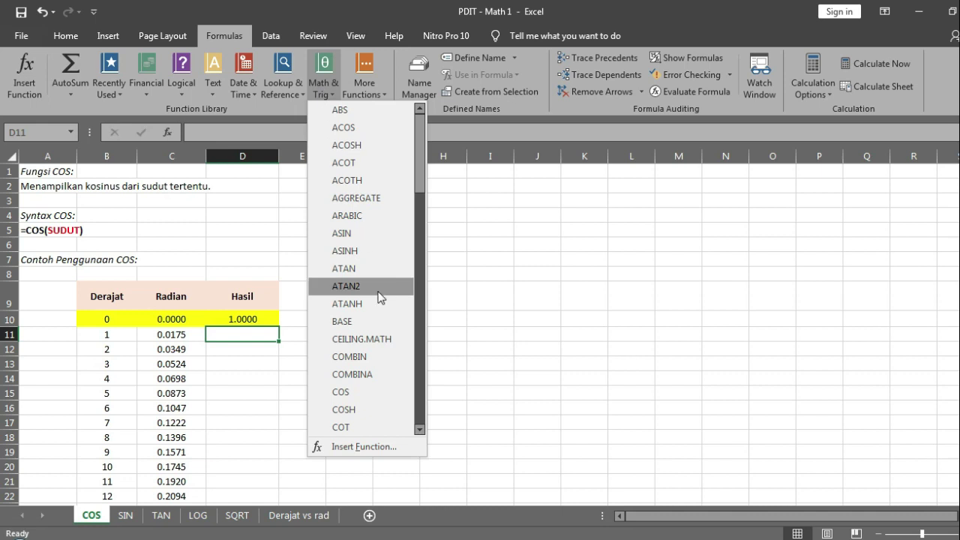
scroll(366, 330, "down", 1)
left_click(363, 342)
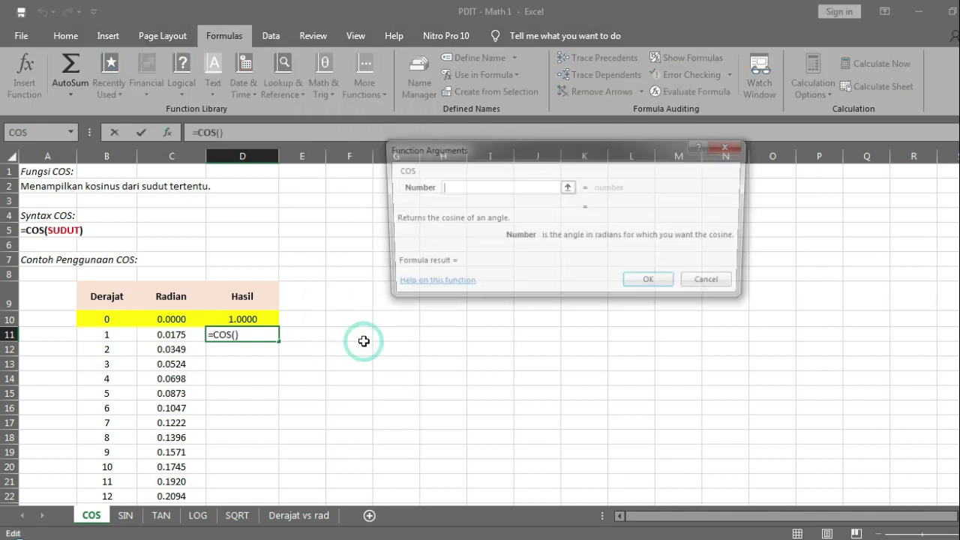
left_click(568, 187)
left_click(191, 338)
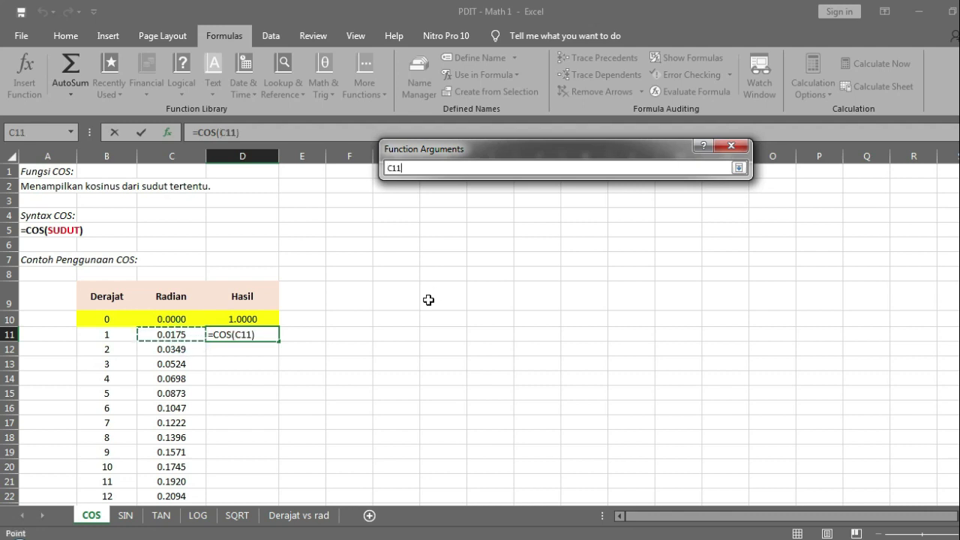
key("Return")
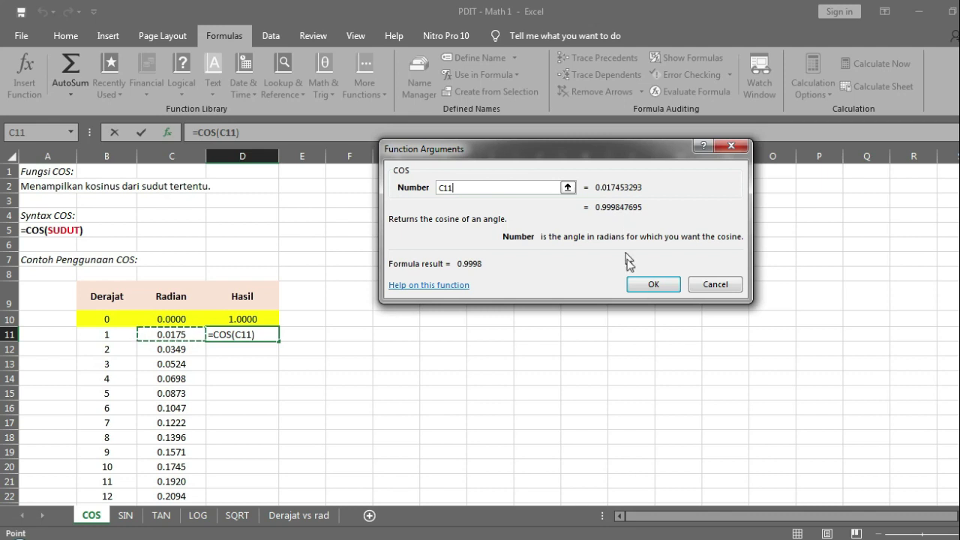
left_click(638, 286)
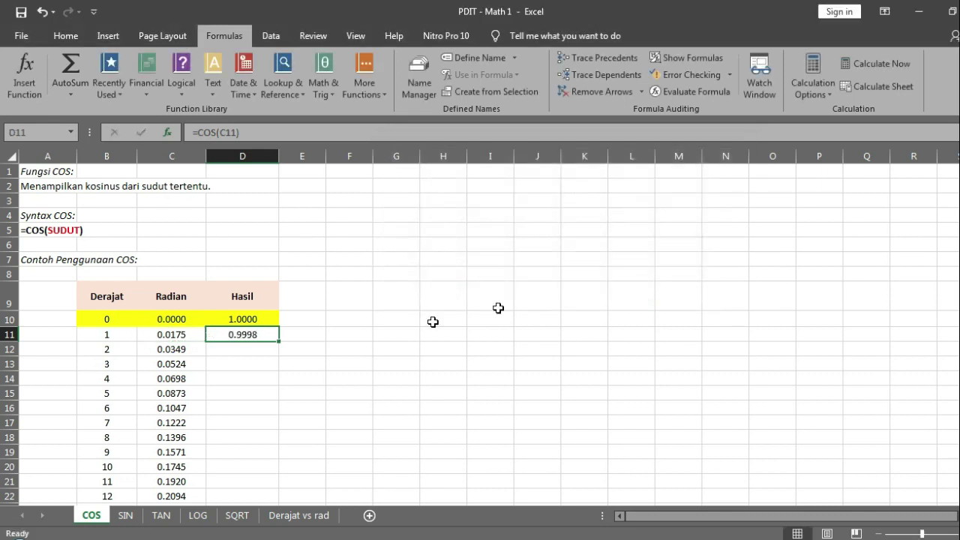
double_click(277, 341)
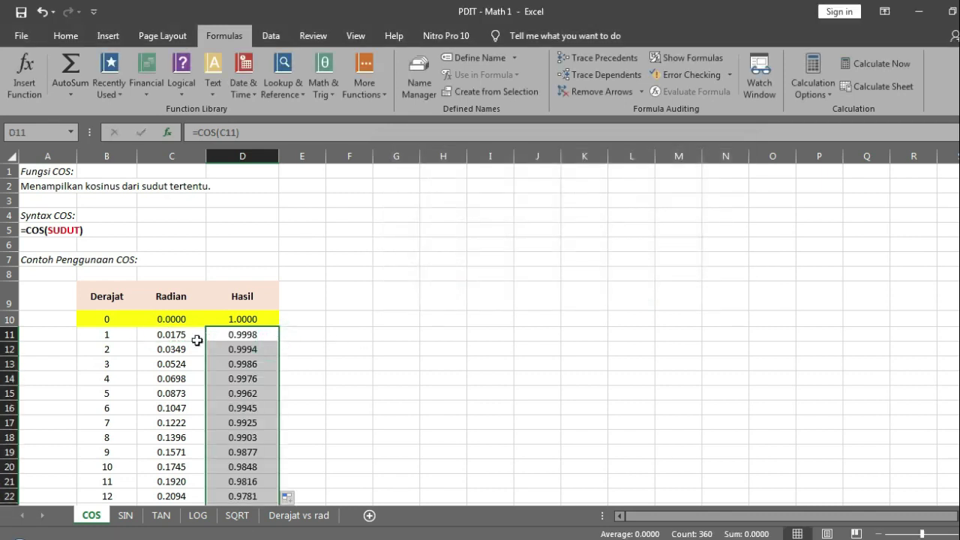
- Highlight the 60-degree row, B70:D70, with a yellow fill
scroll(184, 339, "down", 8)
scroll(182, 341, "down", 11)
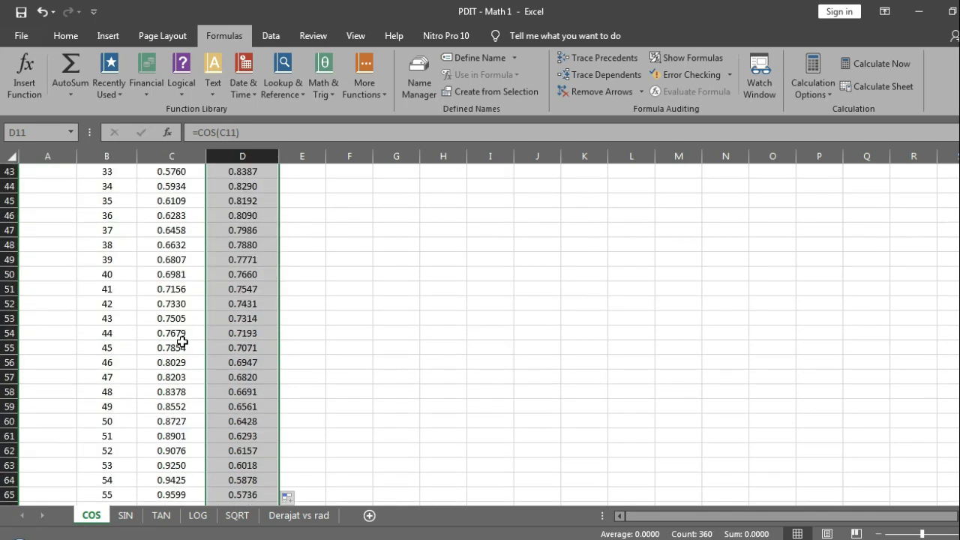
left_click_drag(122, 346, 263, 345)
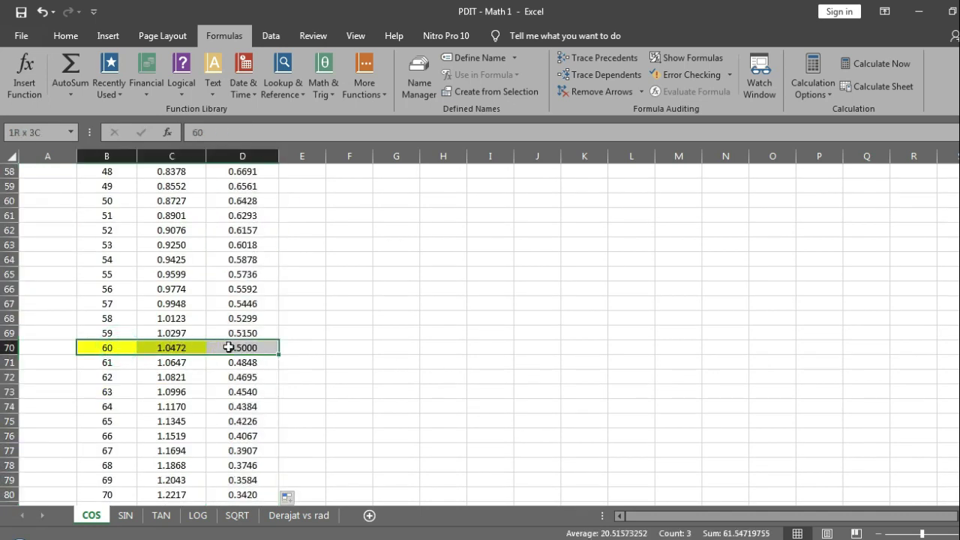
left_click(66, 36)
left_click(231, 88)
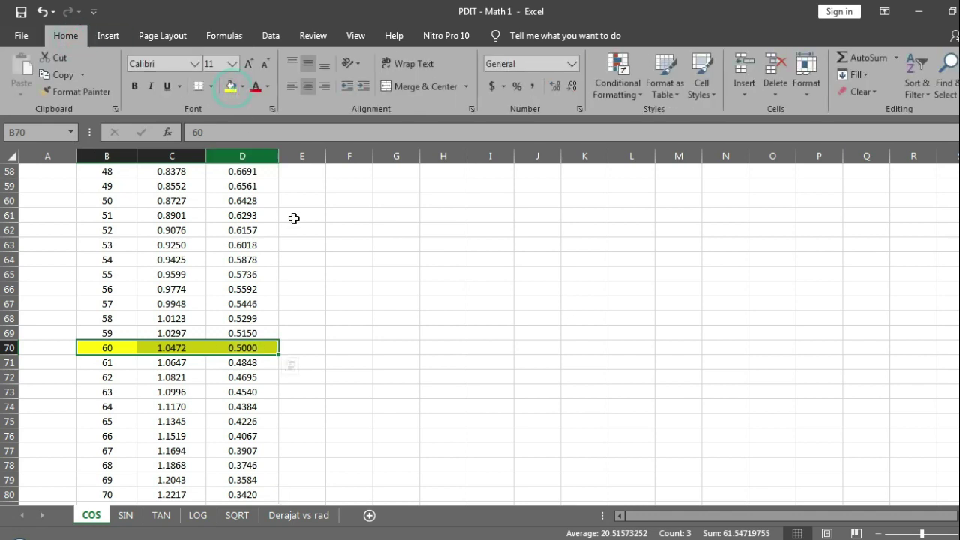
left_click(308, 213)
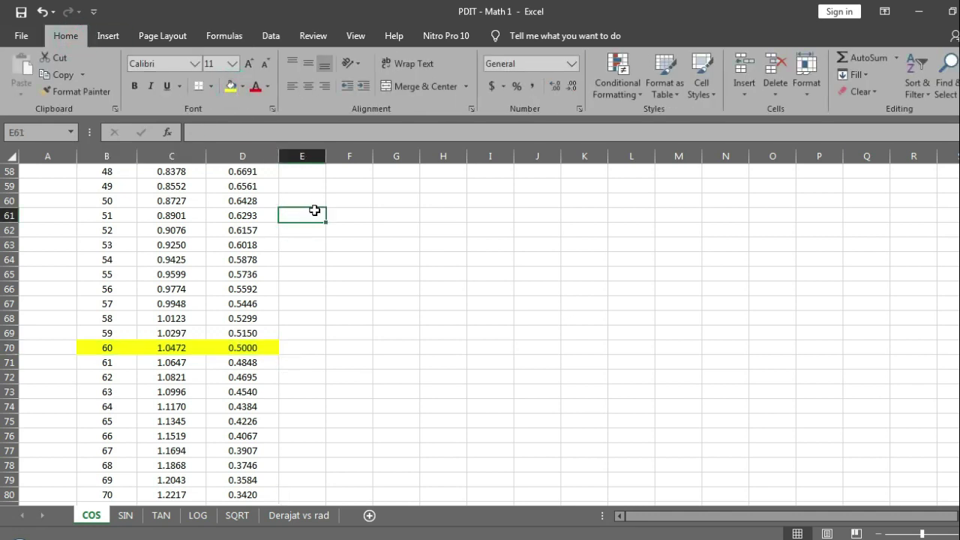
- Compare the COS results with the special-angle table on the Derajat vs rad sheet
key("ctrl+Home")
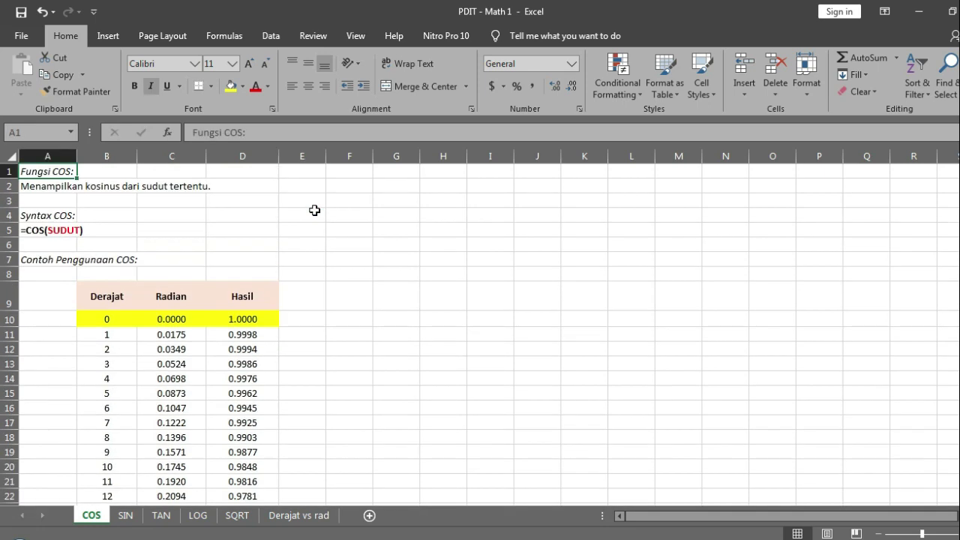
left_click(299, 515)
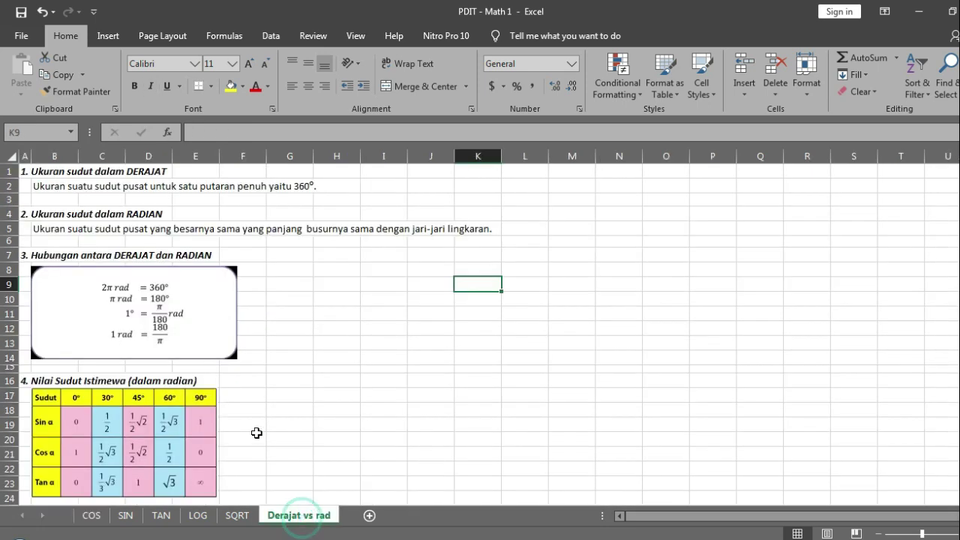
scroll(255, 431, "down", 2)
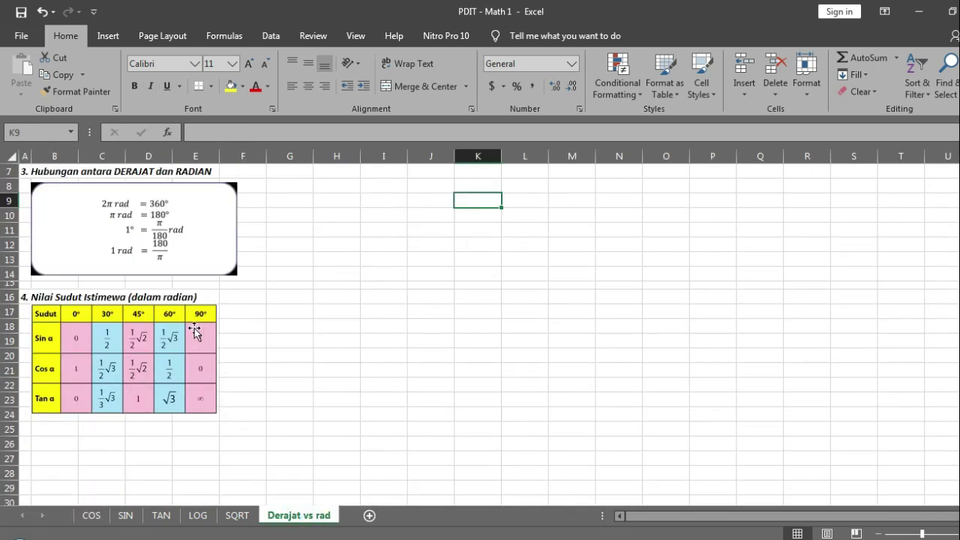
left_click(90, 515)
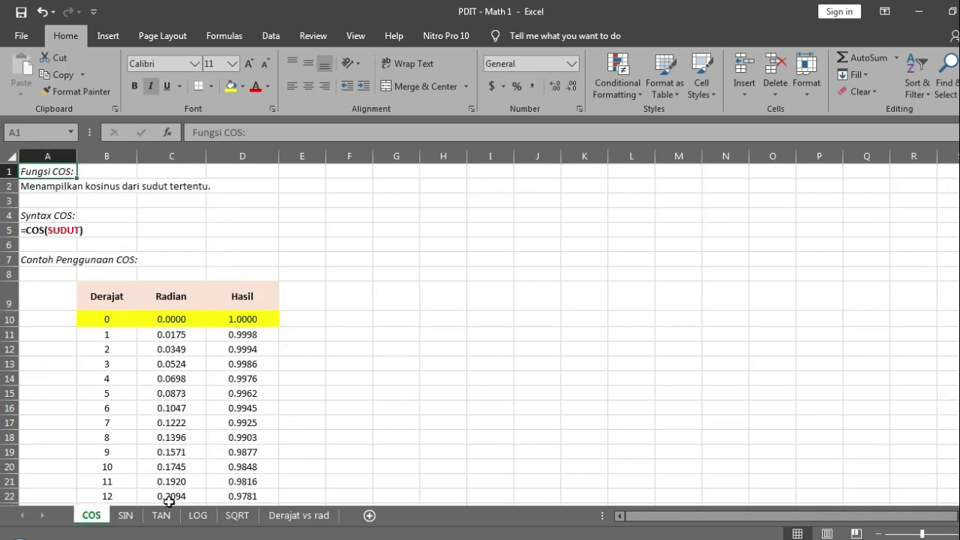
- On the SIN sheet, color the word SUDUT in the A5 syntax line dark orange
left_click(125, 516)
left_click(393, 294)
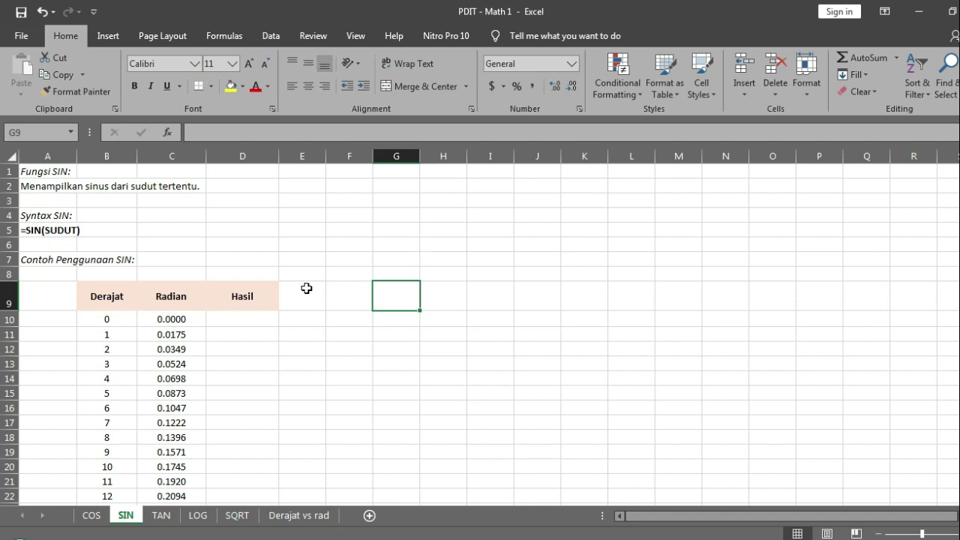
left_click(259, 316)
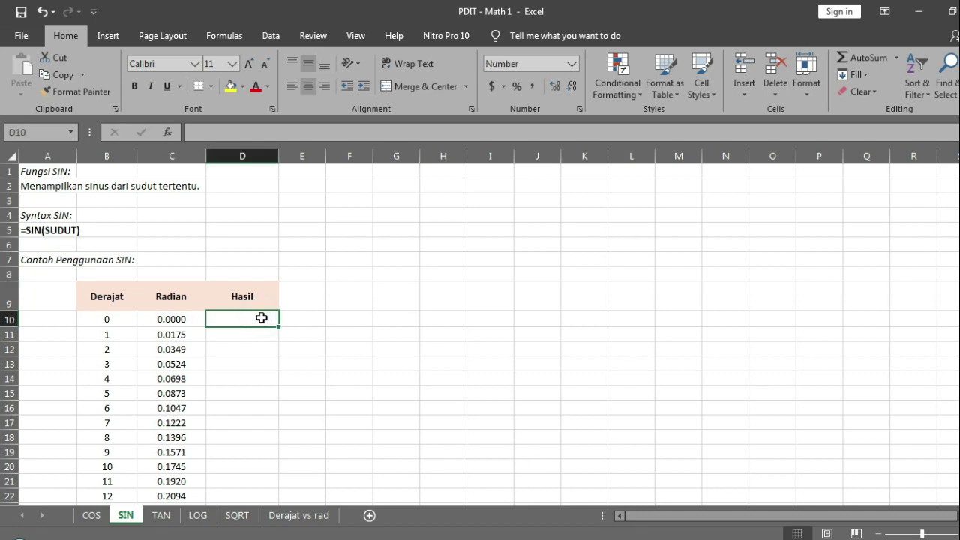
left_click(21, 230)
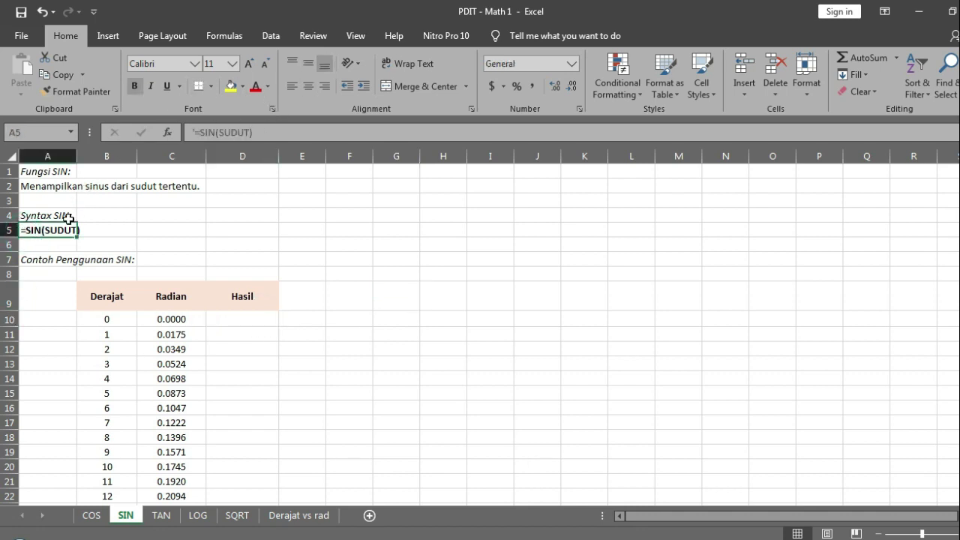
double_click(47, 229)
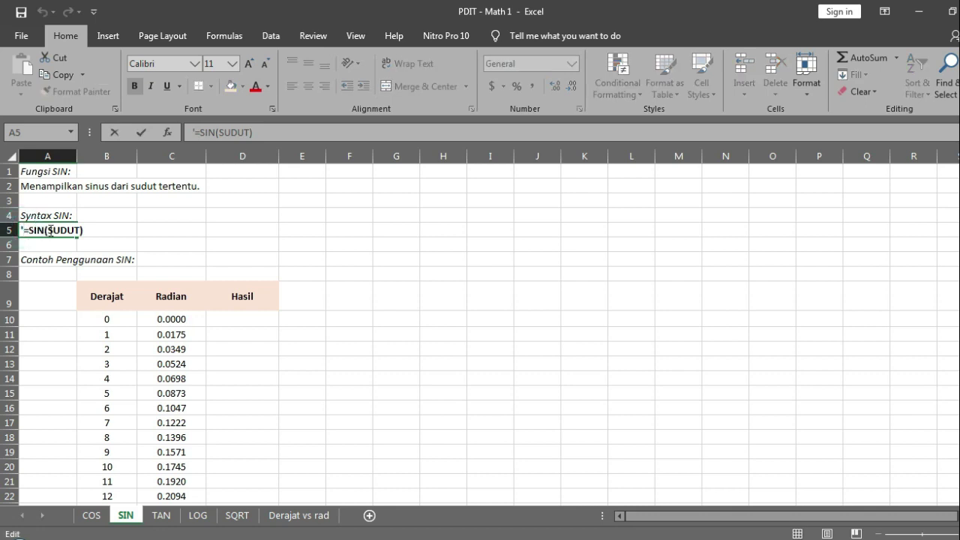
left_click_drag(47, 230, 80, 230)
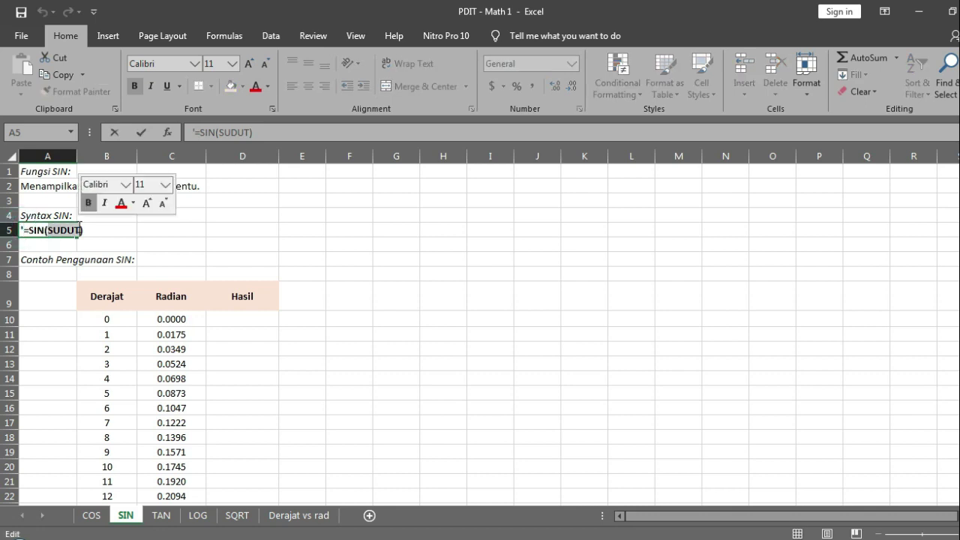
left_click(267, 87)
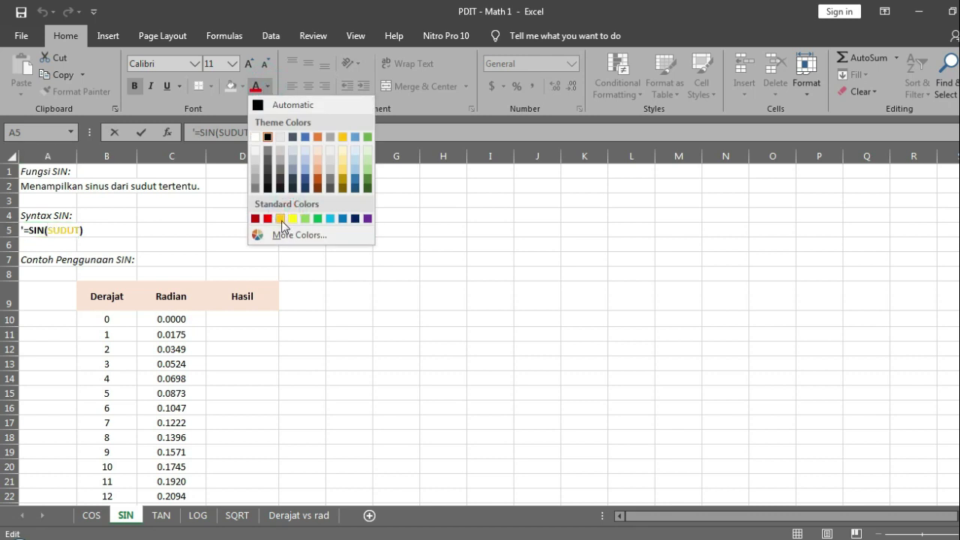
left_click(317, 179)
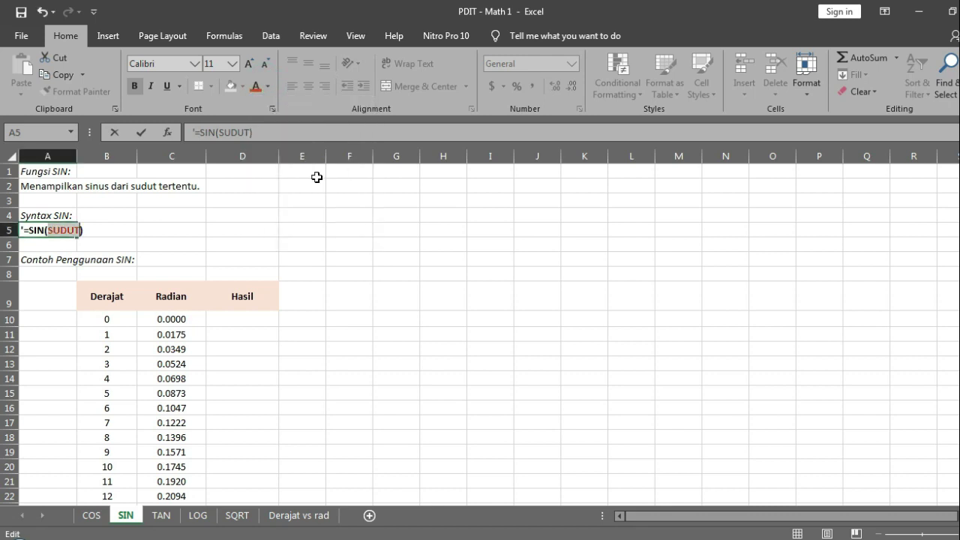
key("Return")
key("Return")
key("Return")
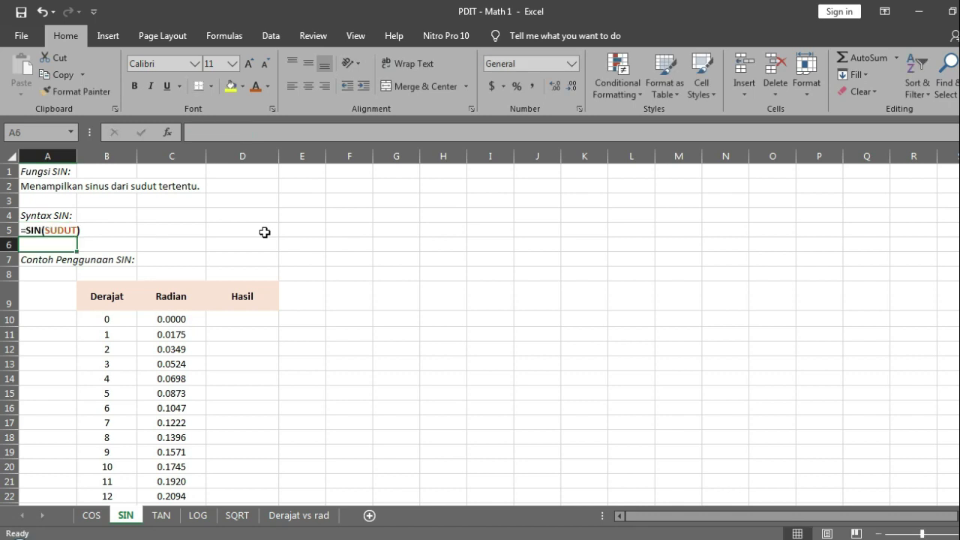
- Review the Derajat and Radian columns on the SIN sheet from the first rows down to the last one, row 370
key("Down")
key("Right")
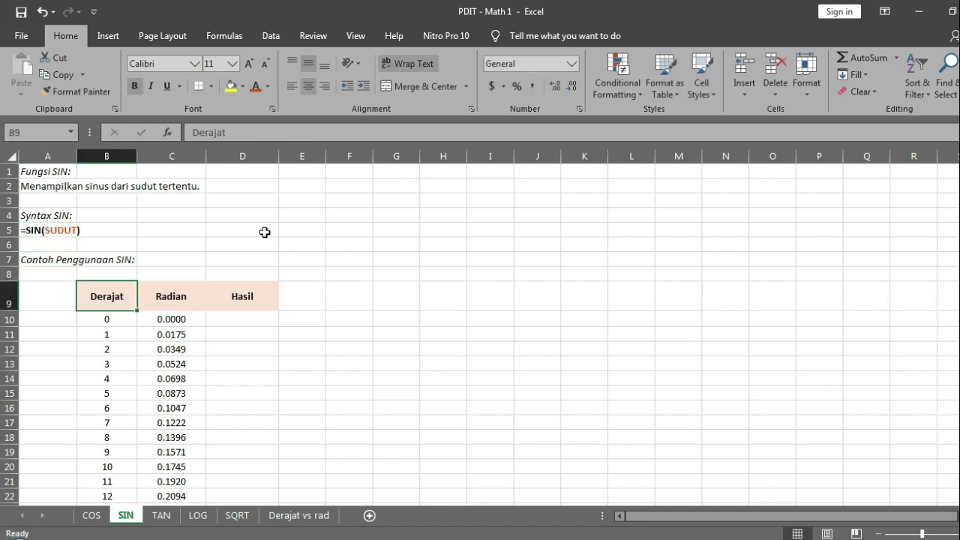
key("Down")
key("Right")
key("Down")
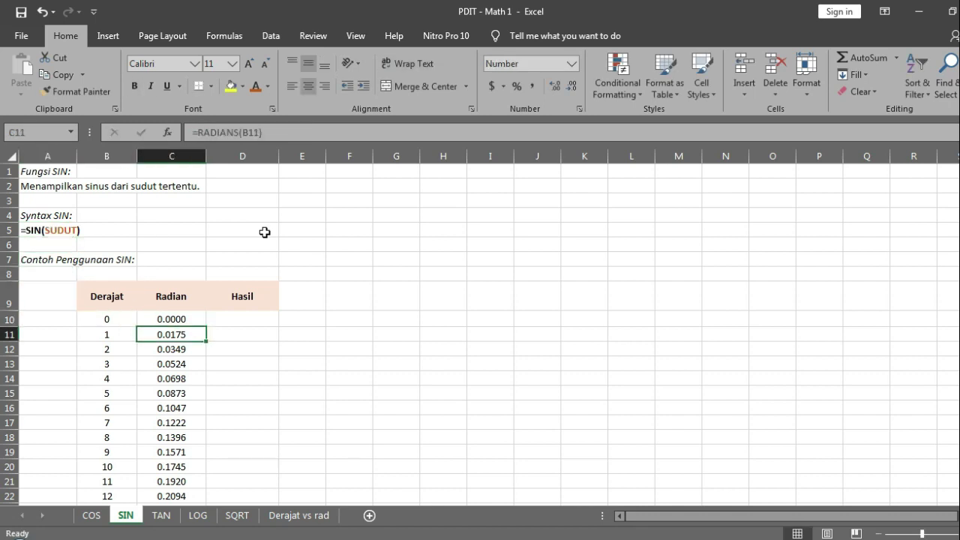
key("Left")
key("Right")
key("Left")
key("ctrl+shift+Down")
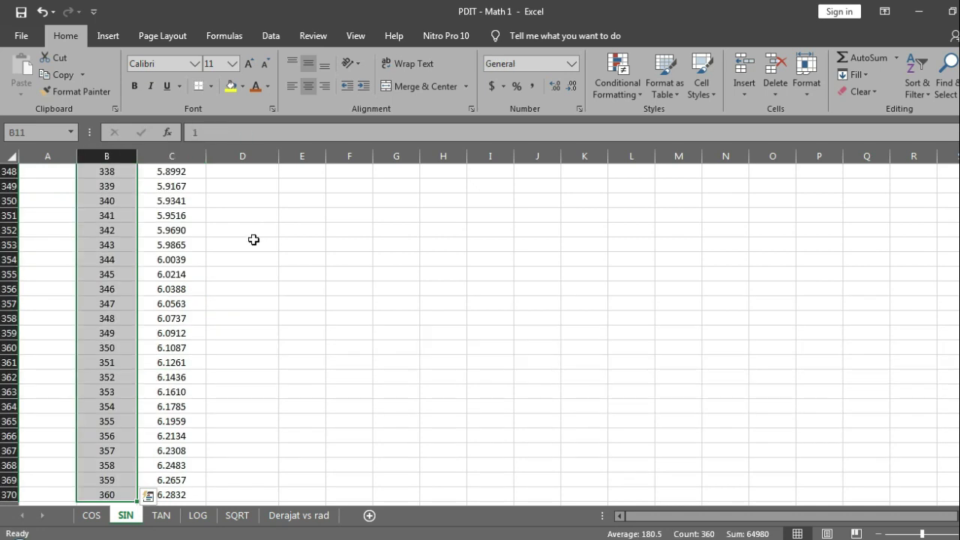
left_click(125, 452)
left_click(126, 492)
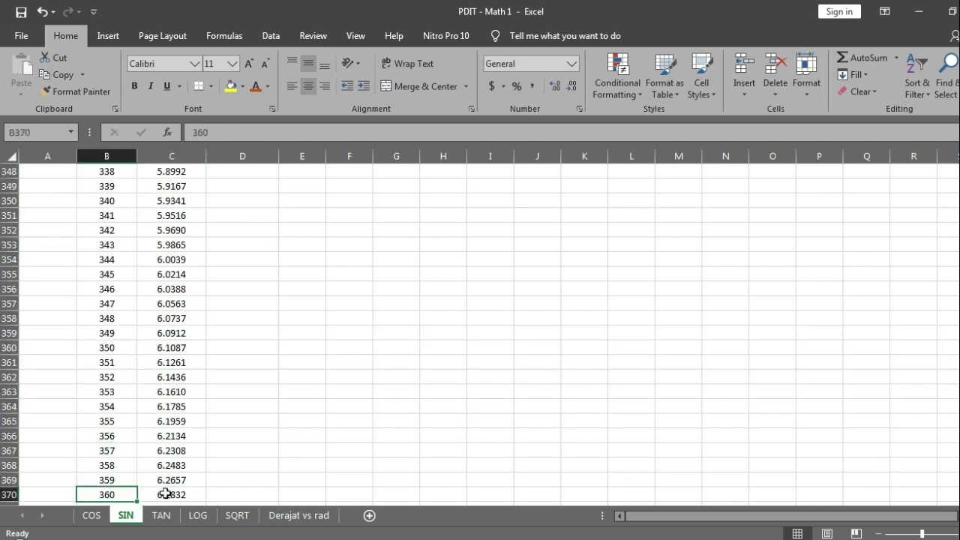
left_click(160, 488)
scroll(243, 366, "up", 3)
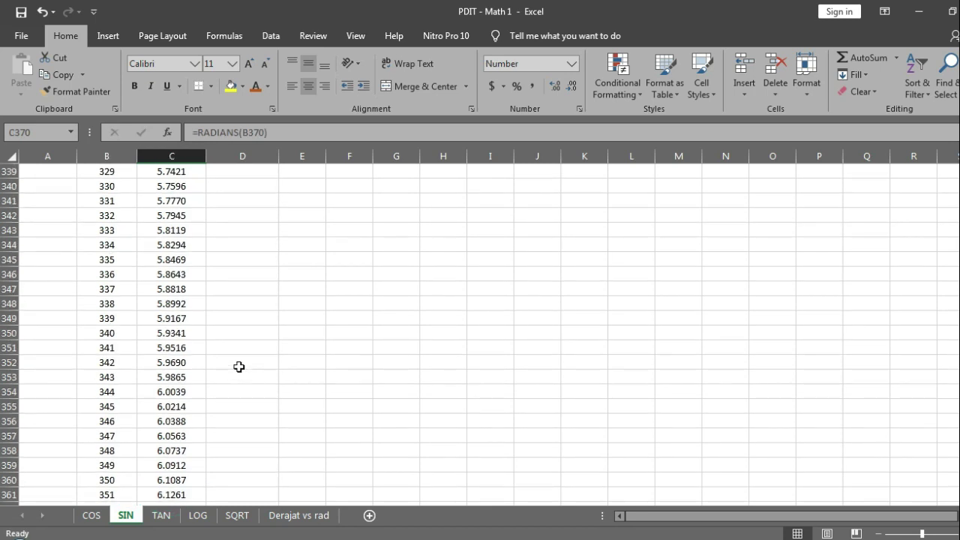
key("ctrl+Home")
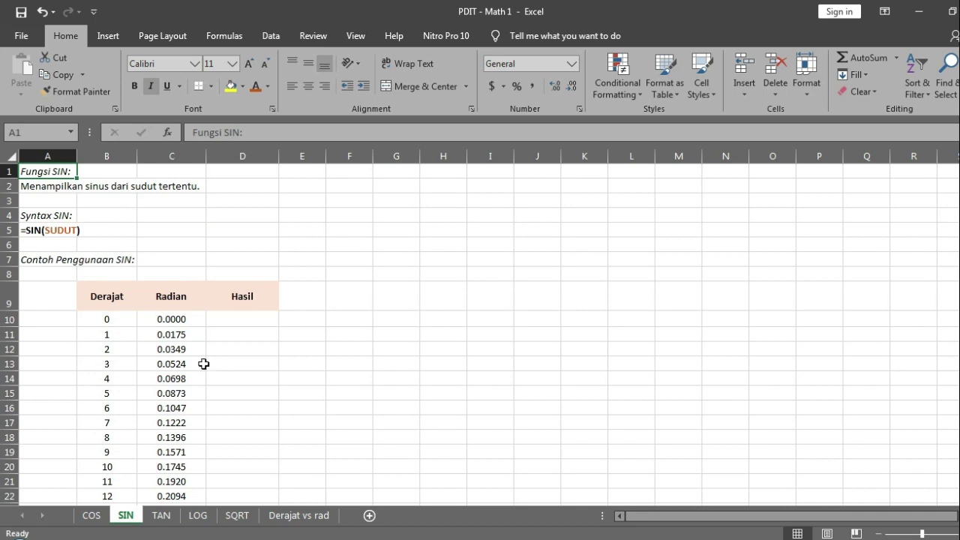
- Inspect the RADIANS conversion formula in C10 without changing it
left_click(182, 318)
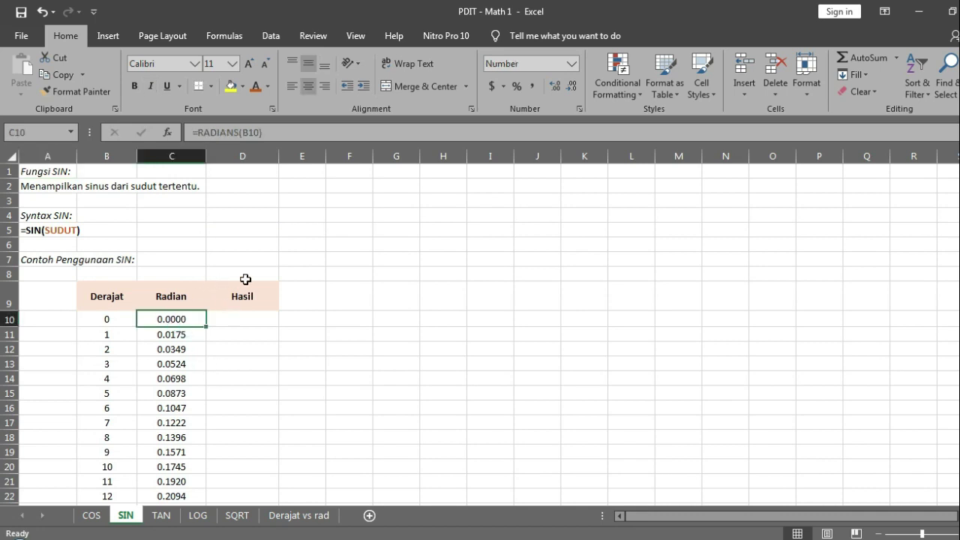
triple_click(289, 133)
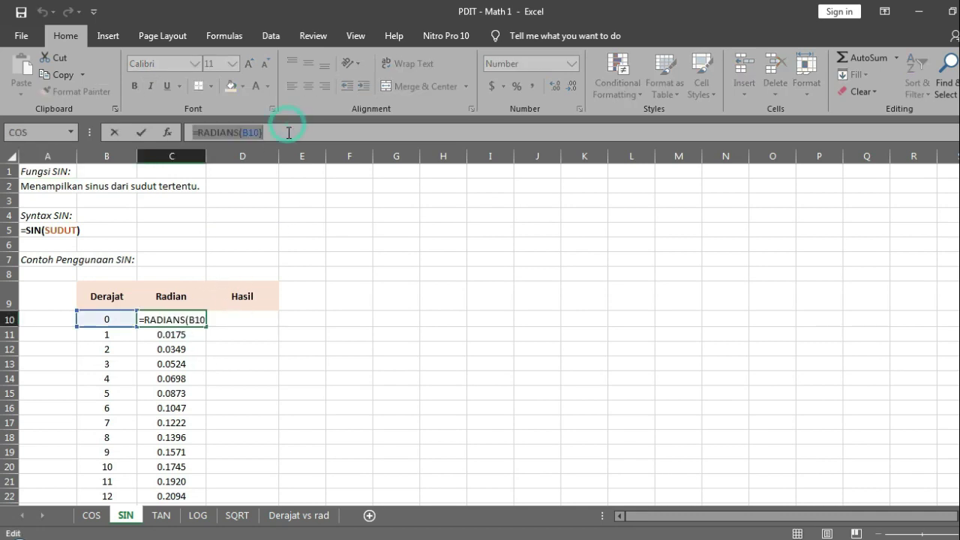
key("Return")
- Enter =SIN(C10) in cell D10 to calculate the sine of the first radian value
key("Up")
key("Right")
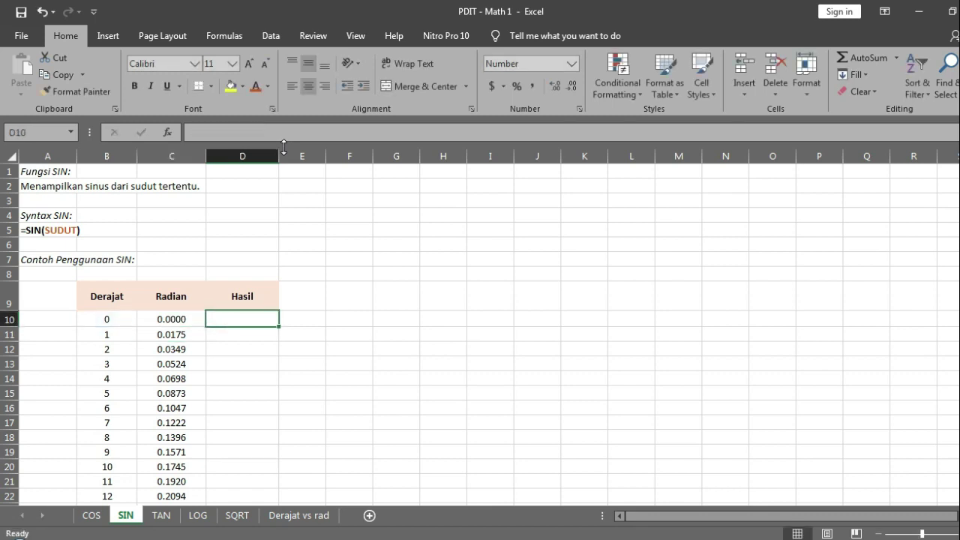
type("=")
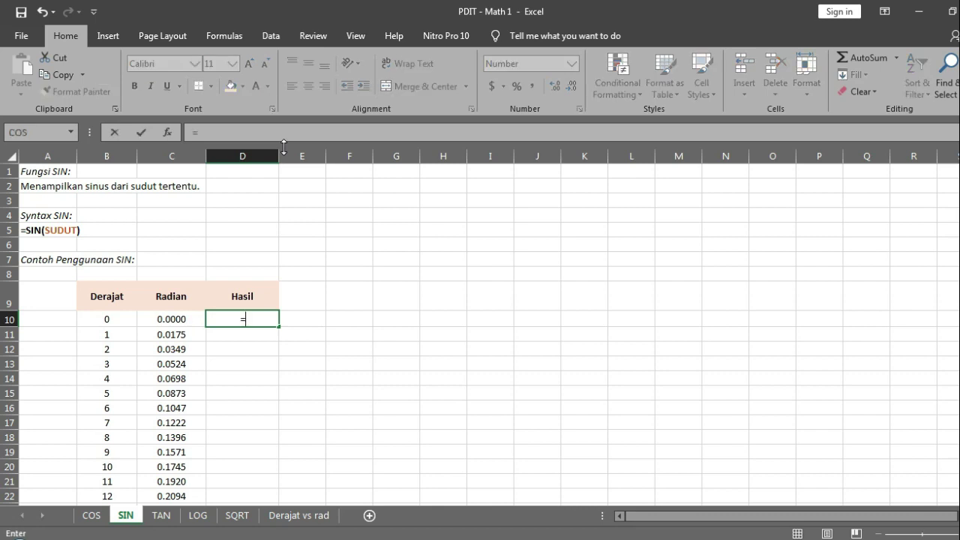
type("SIN(")
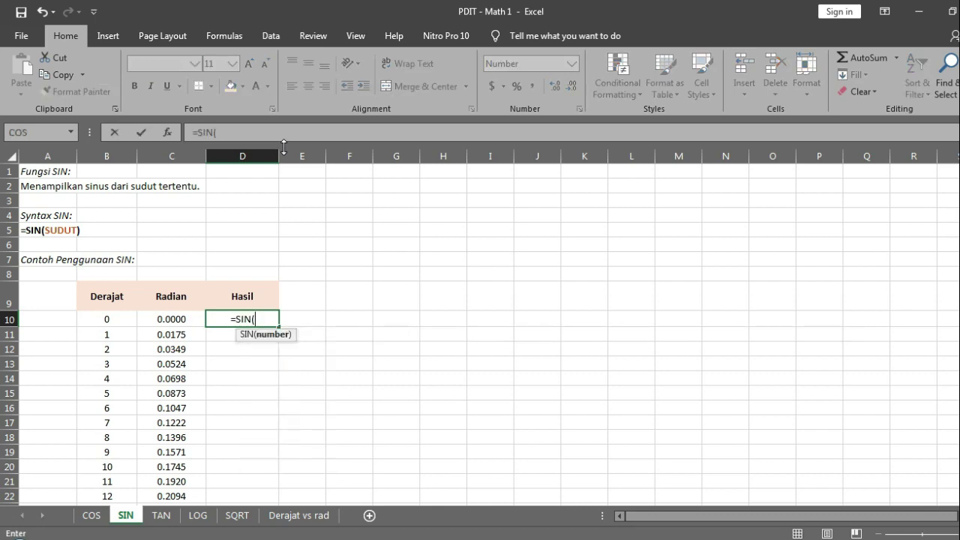
left_click(171, 318)
key("Return")
key("Up")
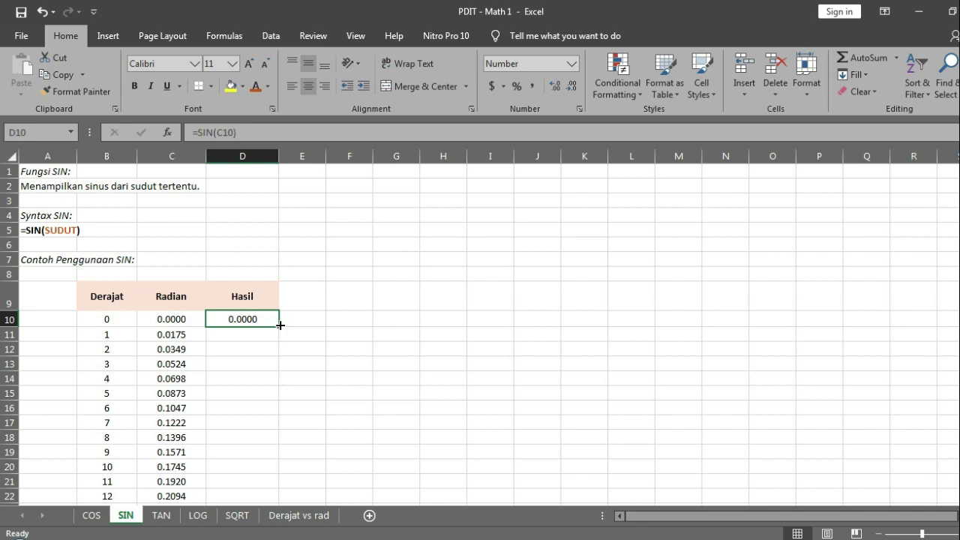
- Copy the D10 sine formula down the Hasil column and check the special-angle table on the Derajat vs rad sheet
double_click(280, 324)
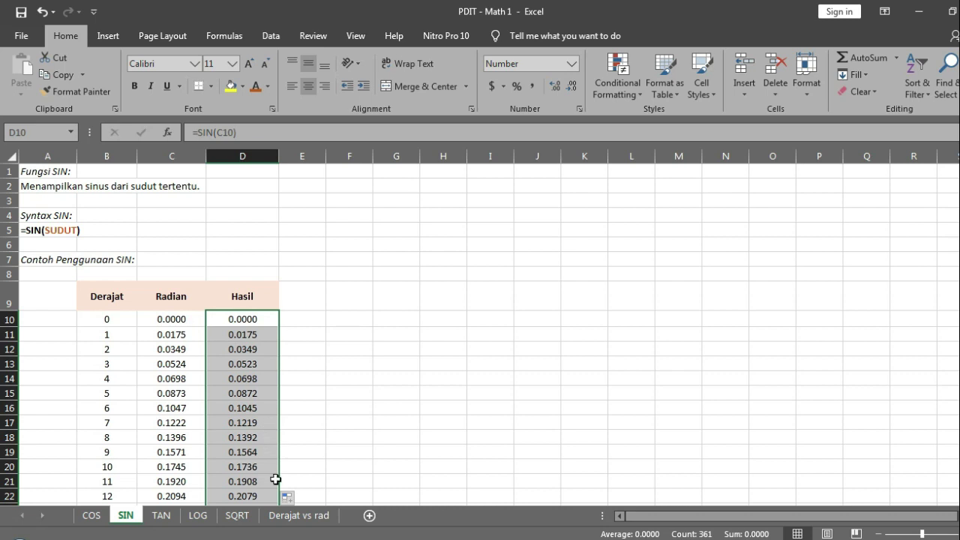
left_click(297, 517)
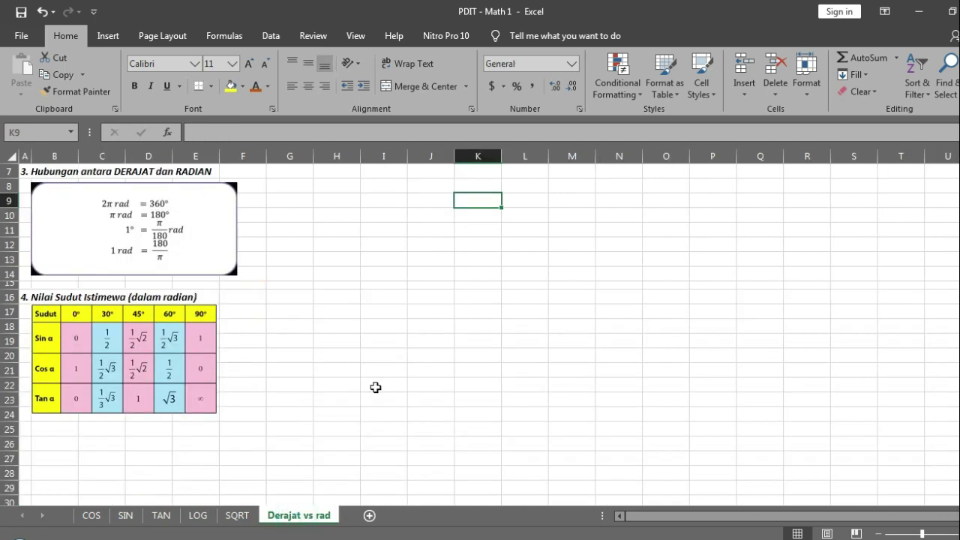
left_click(378, 381)
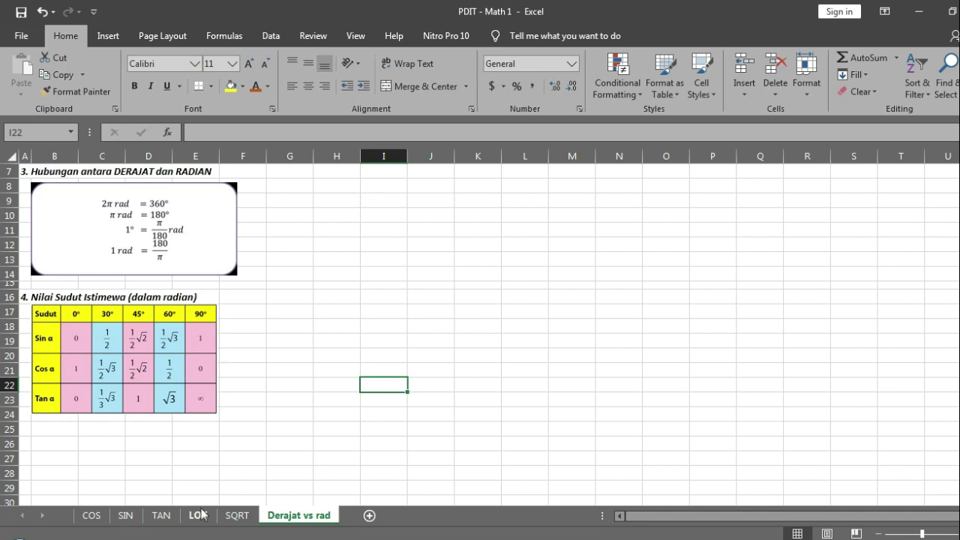
left_click(125, 514)
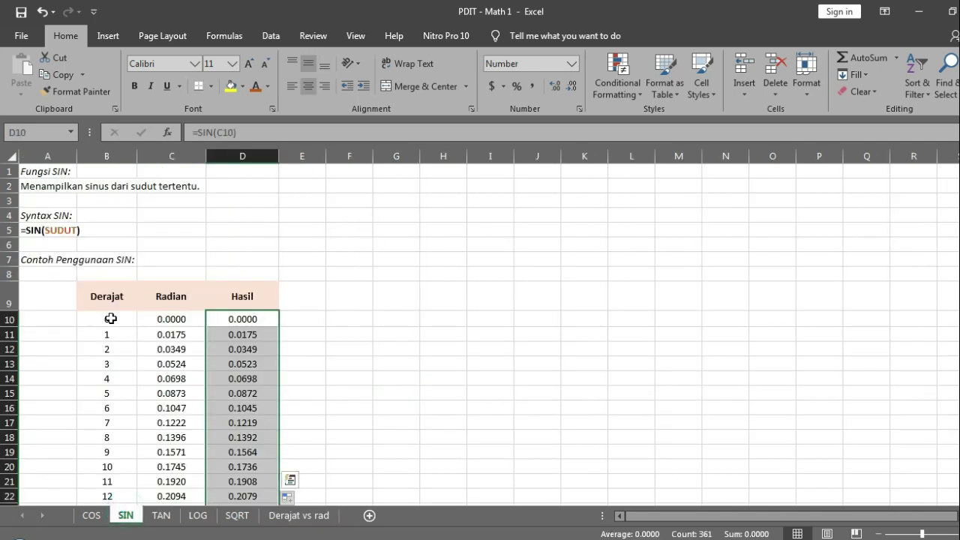
- On the SIN sheet, fill the 0-degree and 30-degree rows, B10:D10 and B40:D40, with yellow
left_click_drag(106, 319, 229, 318)
left_click(230, 86)
scroll(71, 397, "down", 2)
scroll(76, 384, "down", 5)
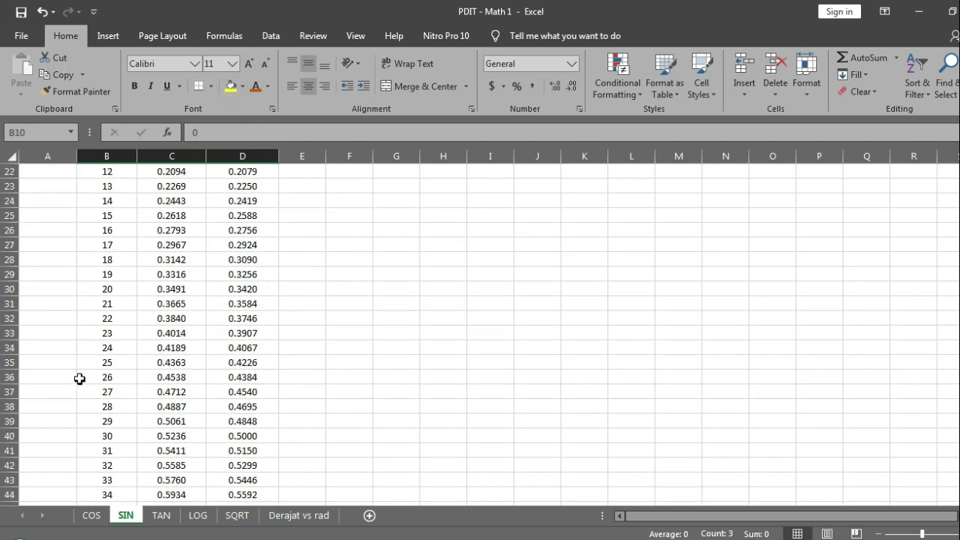
left_click_drag(129, 434, 262, 436)
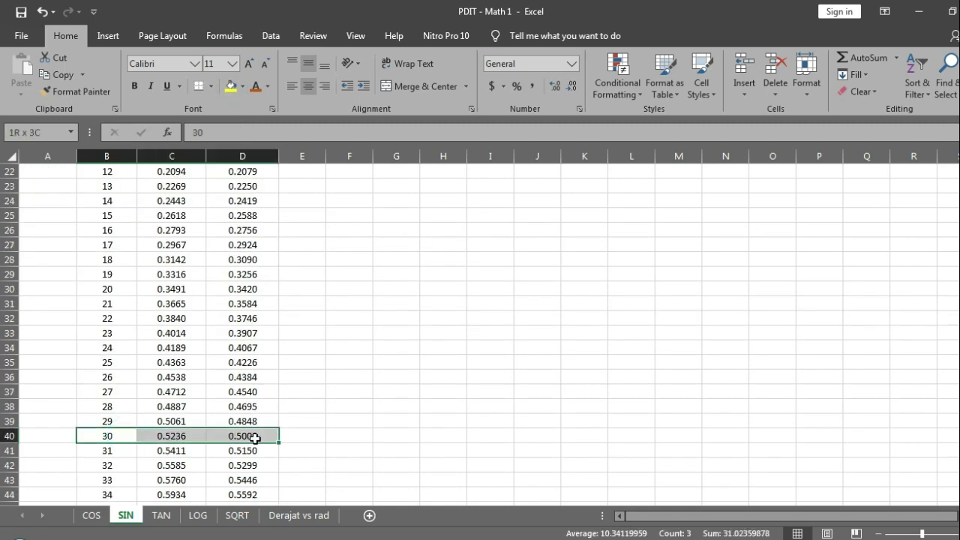
left_click(231, 85)
- Fill the 90-degree row, B100:D100, with yellow
scroll(204, 358, "down", 19)
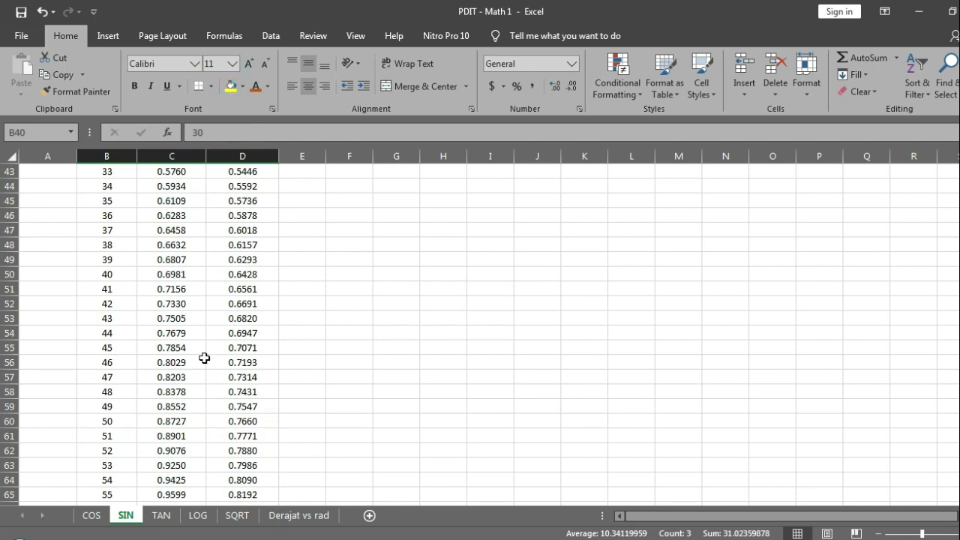
scroll(204, 358, "down", 2)
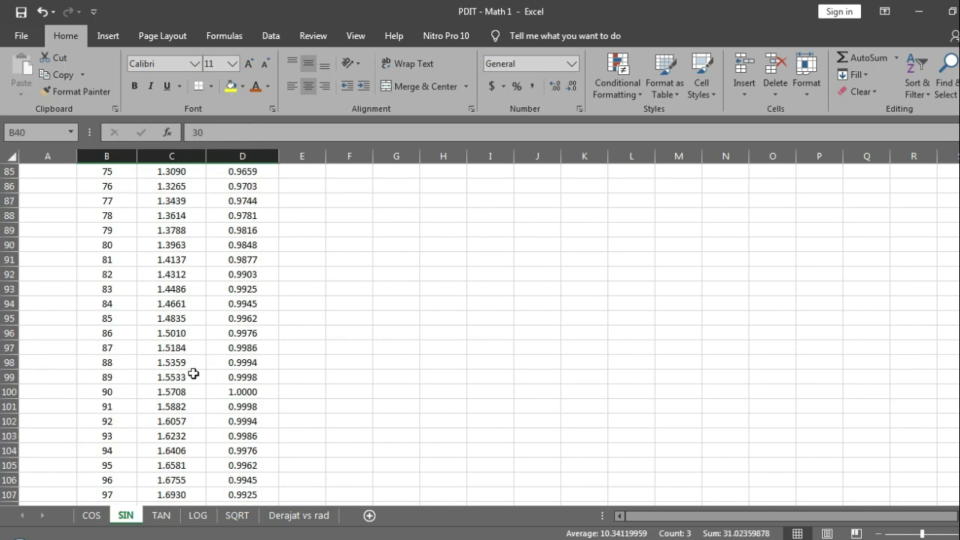
left_click(129, 405)
left_click_drag(133, 393, 251, 391)
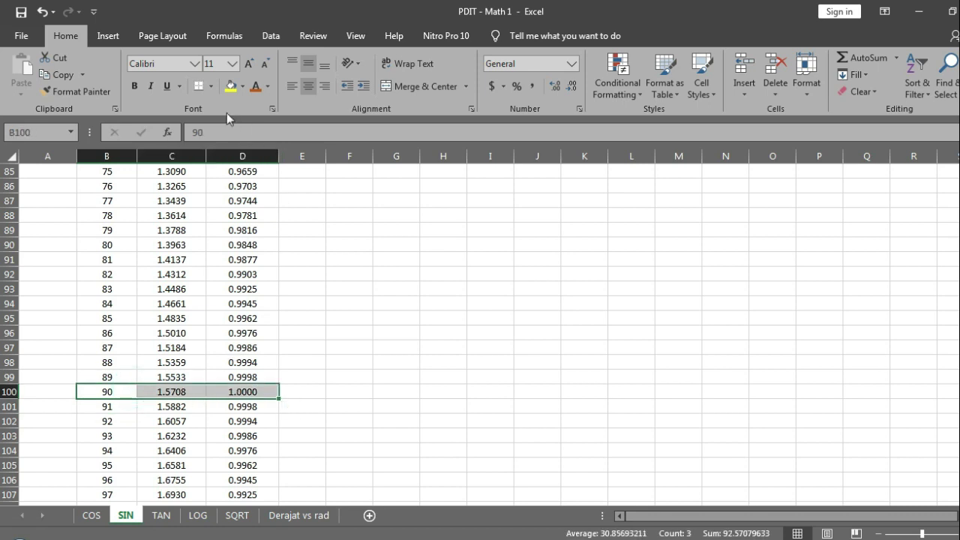
left_click(230, 85)
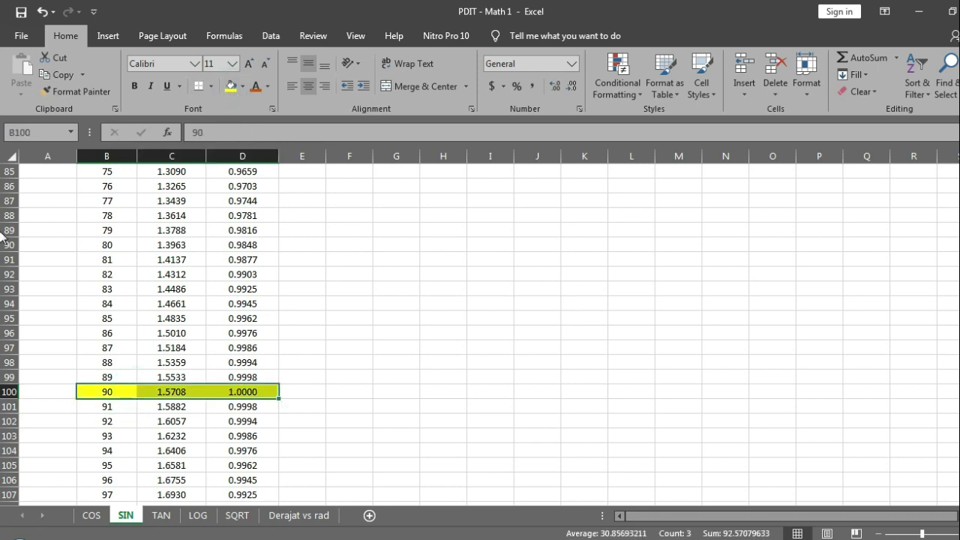
left_click_drag(958, 248, 959, 180)
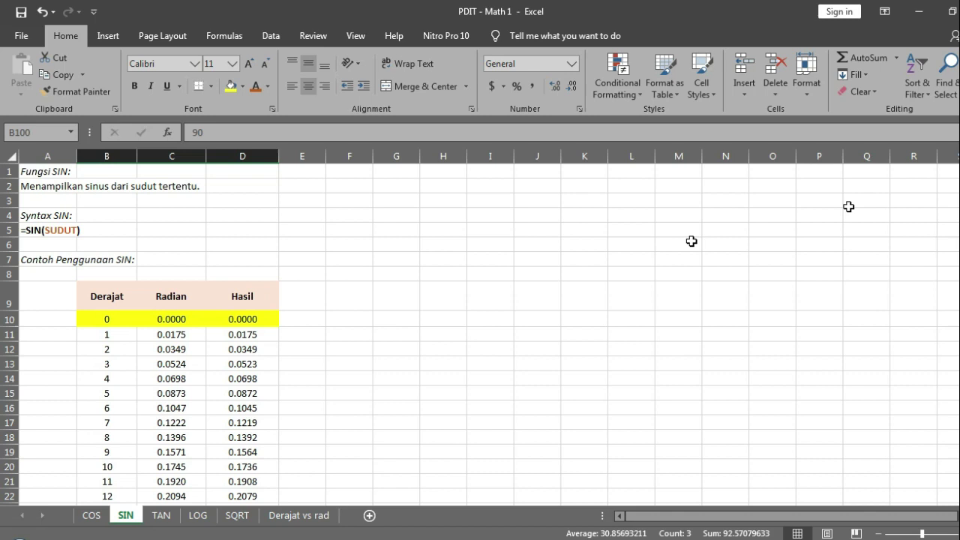
left_click(299, 319)
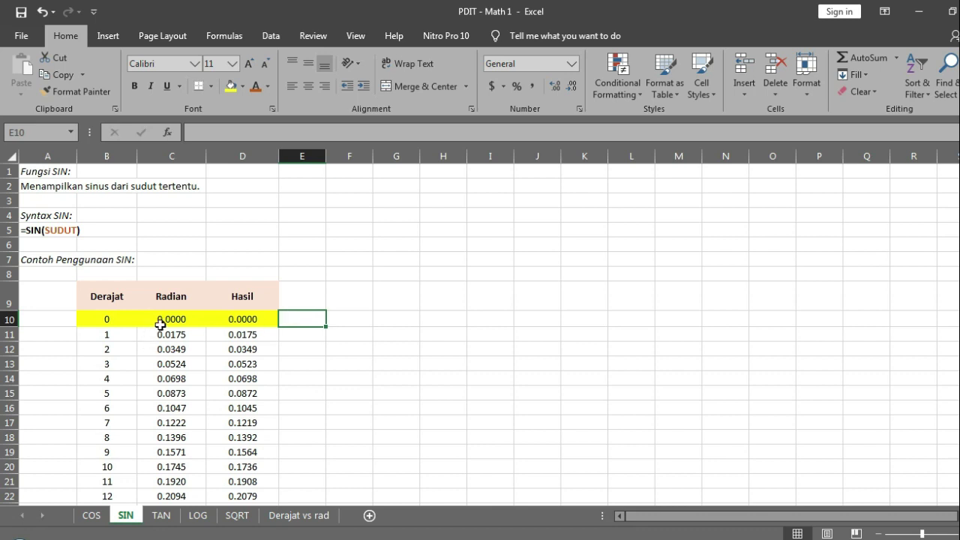
left_click(266, 314)
left_click(34, 233)
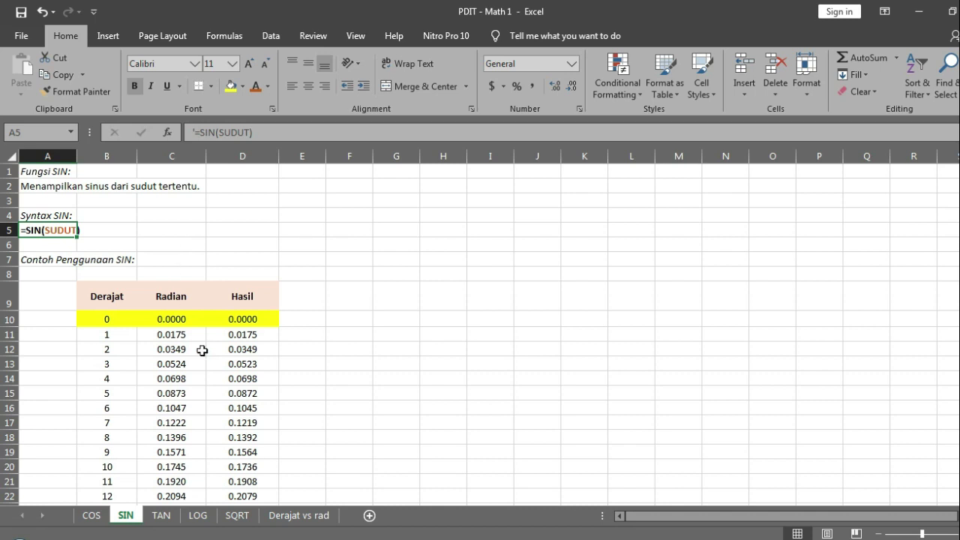
- Clear the Hasil formulas from D11 down to the end of the column, keeping only D10
left_click(262, 337)
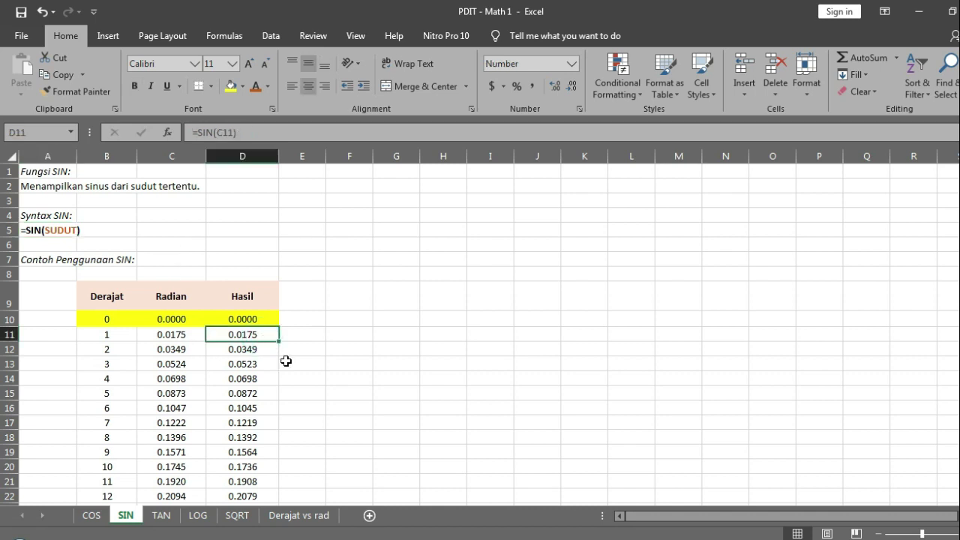
key("ctrl+shift+Down")
key("Delete")
scroll(286, 360, "up", 1)
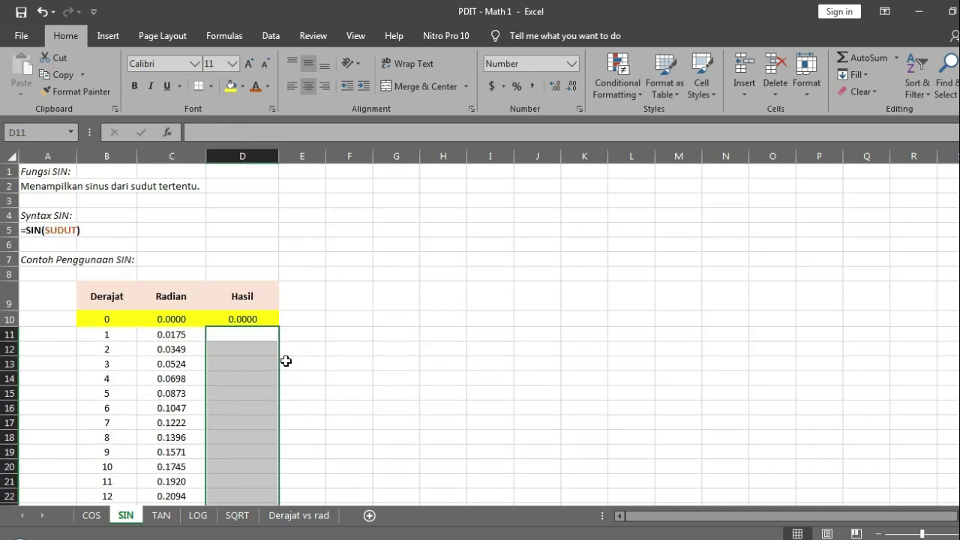
key("Up")
key("Down")
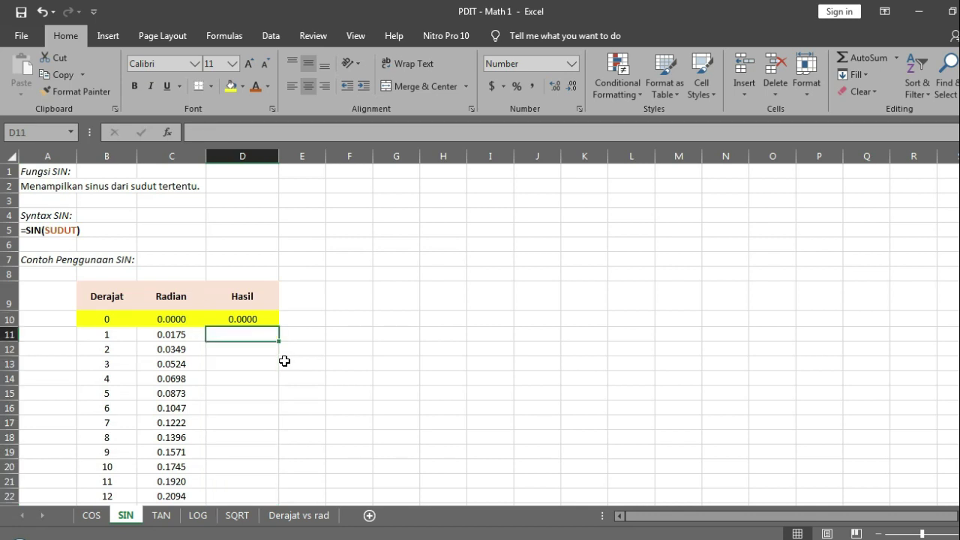
left_click(218, 39)
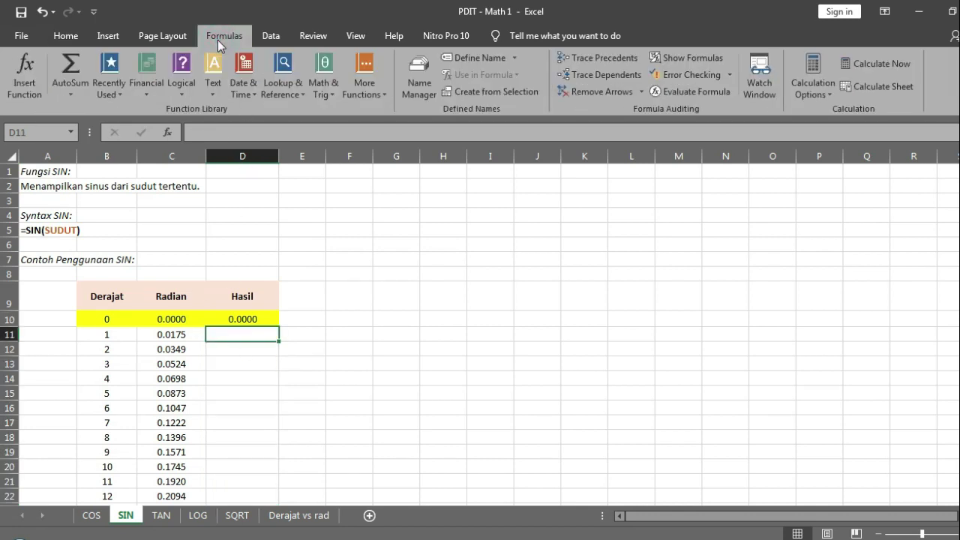
left_click(214, 75)
scroll(231, 225, "down", 2)
scroll(231, 225, "down", 1)
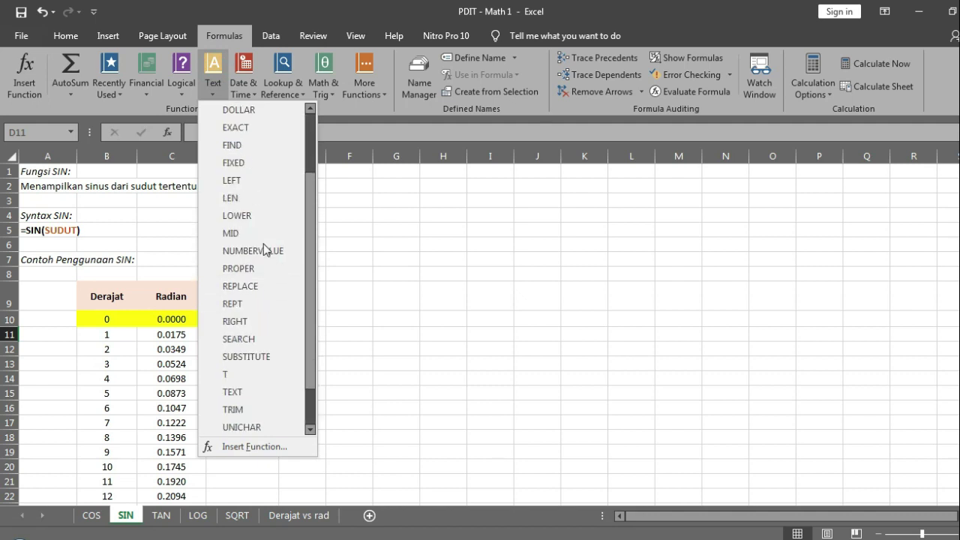
scroll(263, 244, "up", 3)
scroll(263, 243, "down", 3)
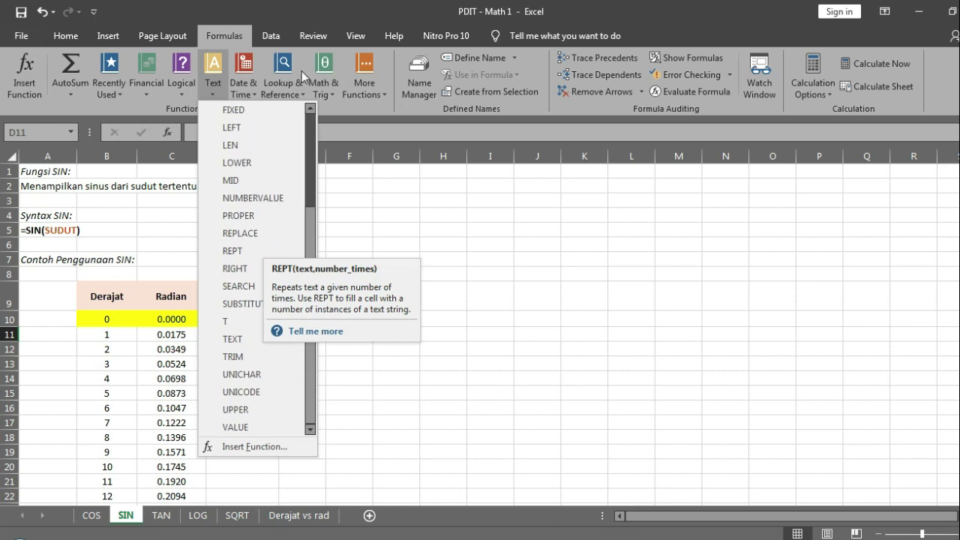
- Insert the SIN function from the Math & Trig category into D11, with C11 as its Number argument
left_click(322, 97)
left_click(328, 92)
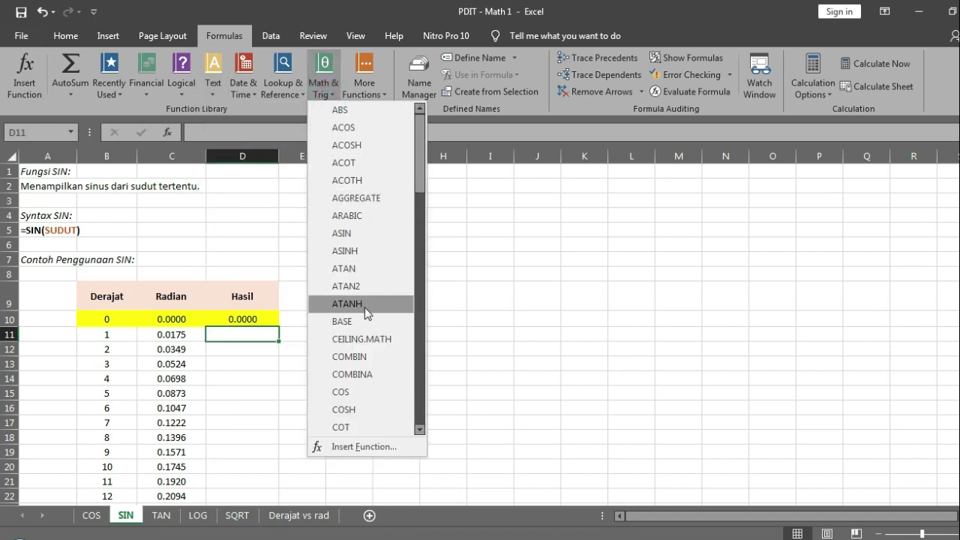
scroll(364, 306, "down", 10)
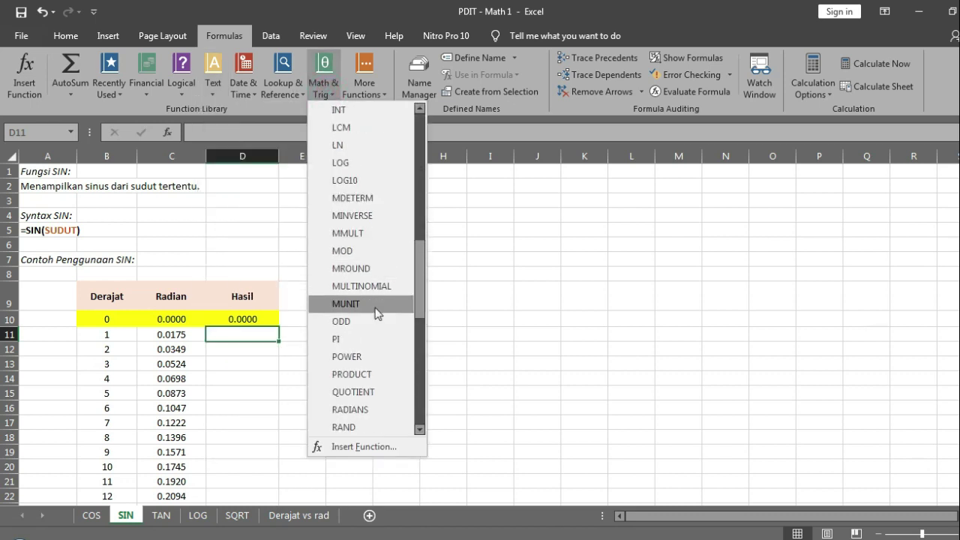
scroll(377, 313, "down", 5)
left_click(371, 338)
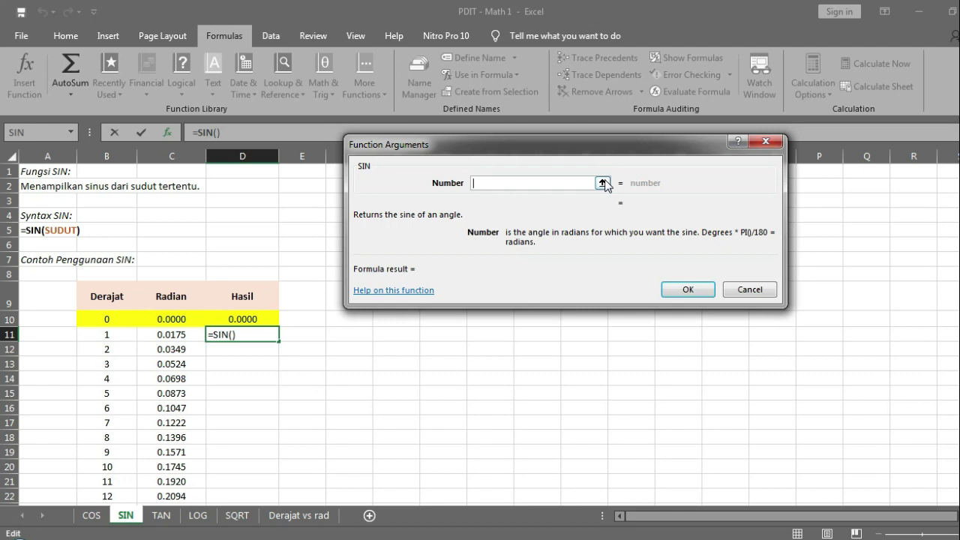
left_click(602, 183)
left_click(185, 334)
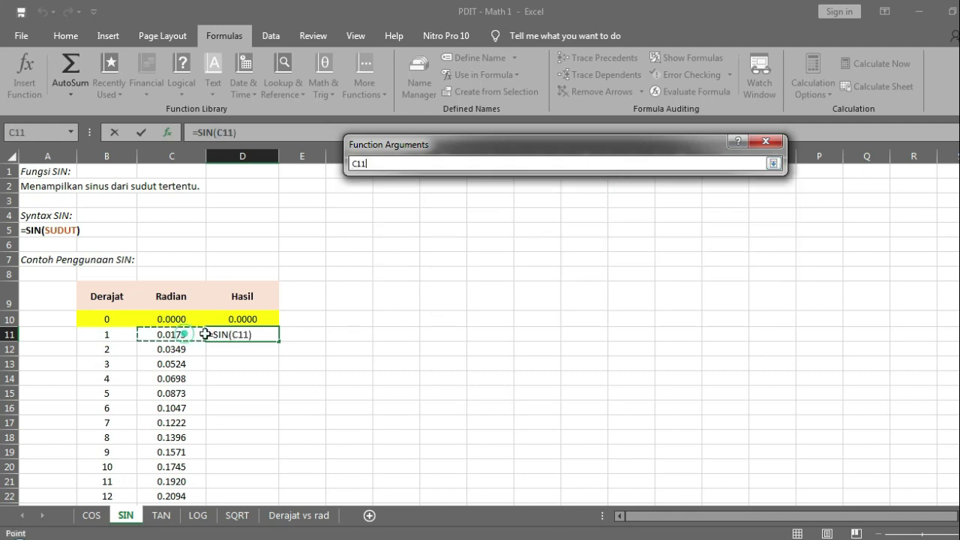
key("Return")
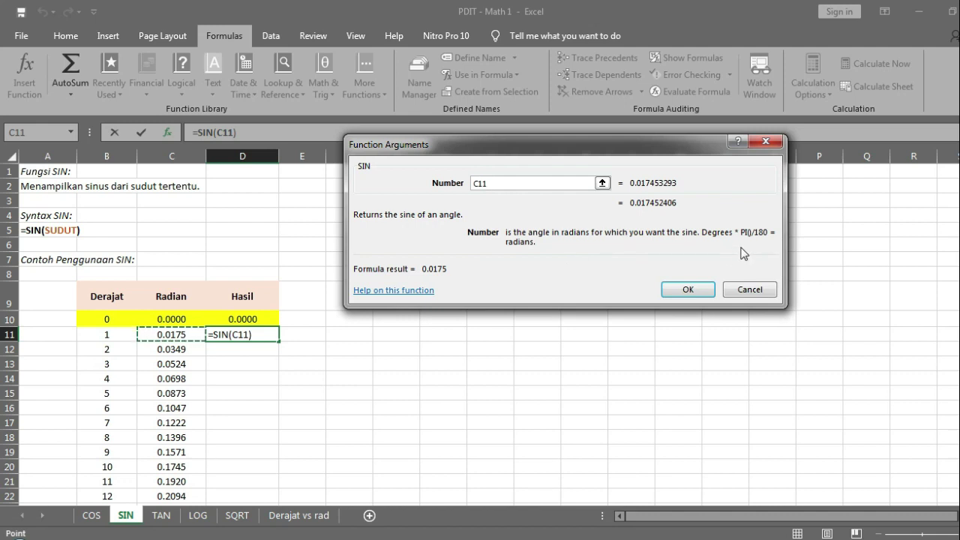
left_click(683, 288)
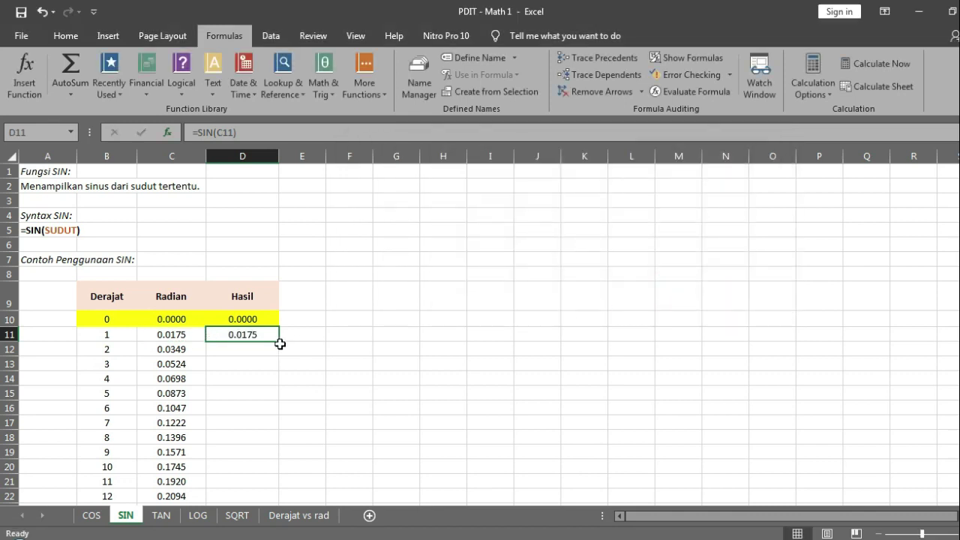
- Copy the D11 SIN formula down the rest of the Hasil column and look over the first rows
double_click(280, 342)
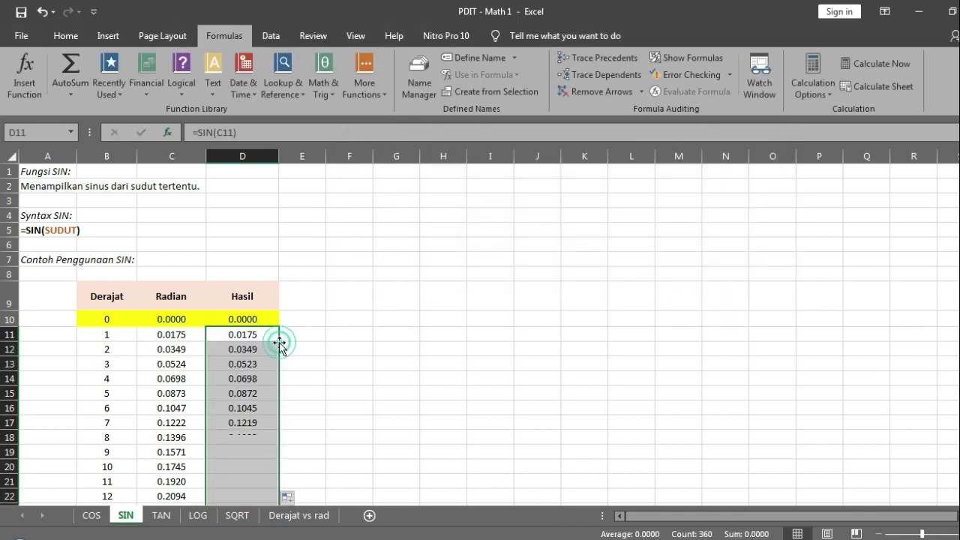
scroll(266, 339, "down", 4)
scroll(265, 339, "up", 4)
- Reapply the yellow fill across the 30-degree row, B40:D40, including its Hasil cell
scroll(264, 340, "down", 4)
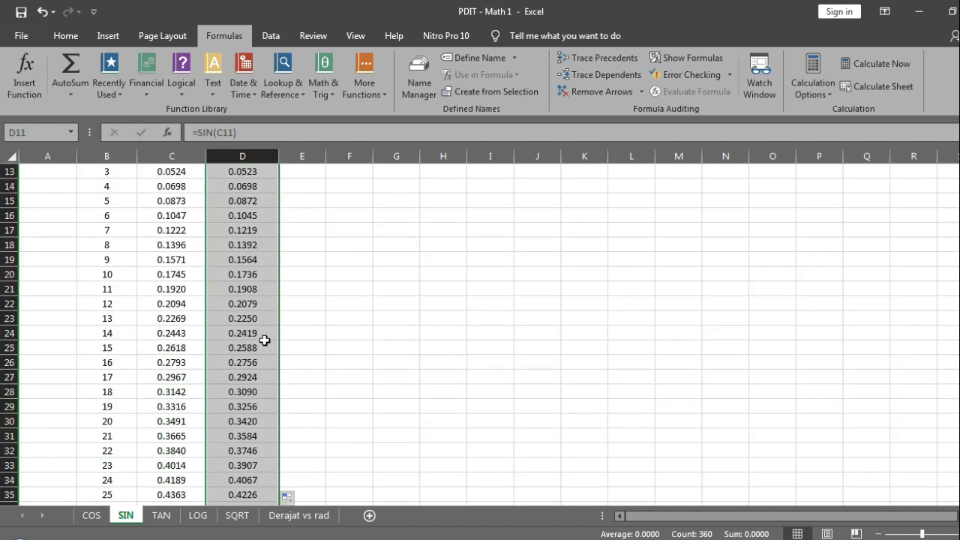
scroll(265, 341, "down", 2)
scroll(264, 340, "down", 2)
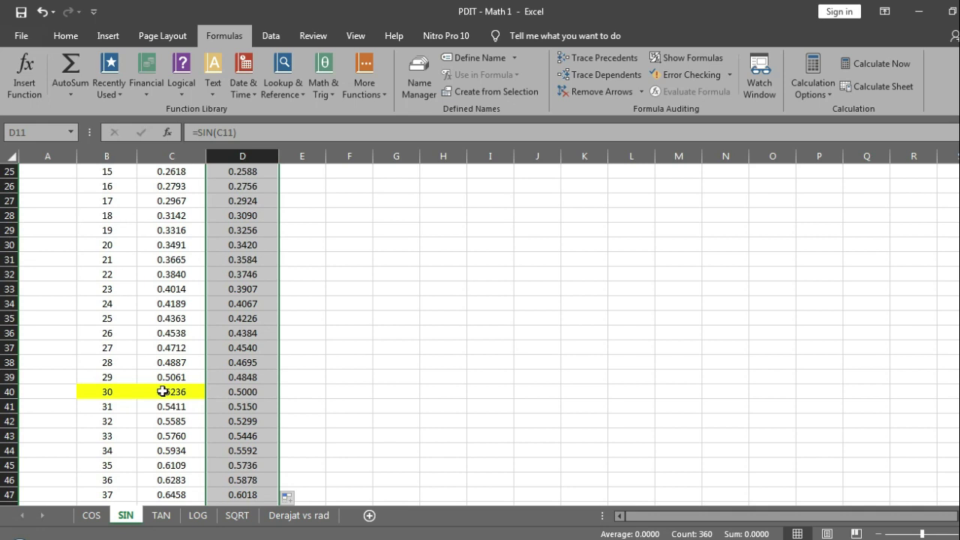
left_click_drag(103, 390, 244, 390)
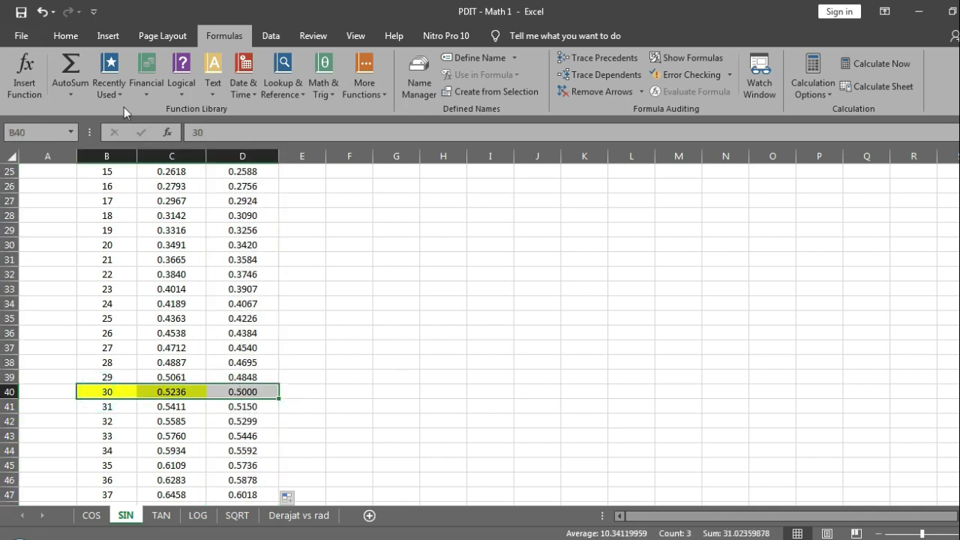
left_click(65, 35)
left_click(231, 85)
- Reapply the yellow fill across the 90-degree row, B100:D100, and return to the start of the sheet
scroll(116, 222, "down", 8)
scroll(116, 222, "down", 12)
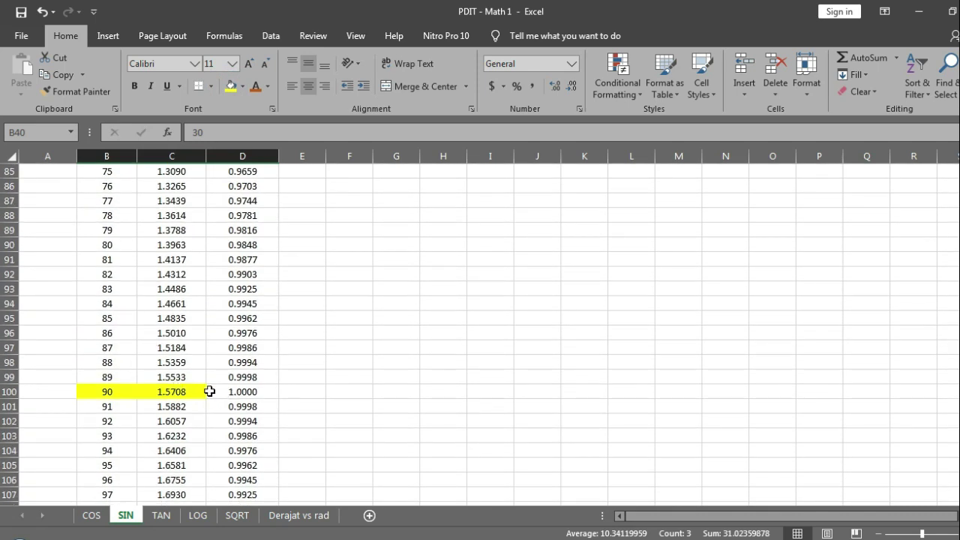
left_click_drag(128, 393, 239, 394)
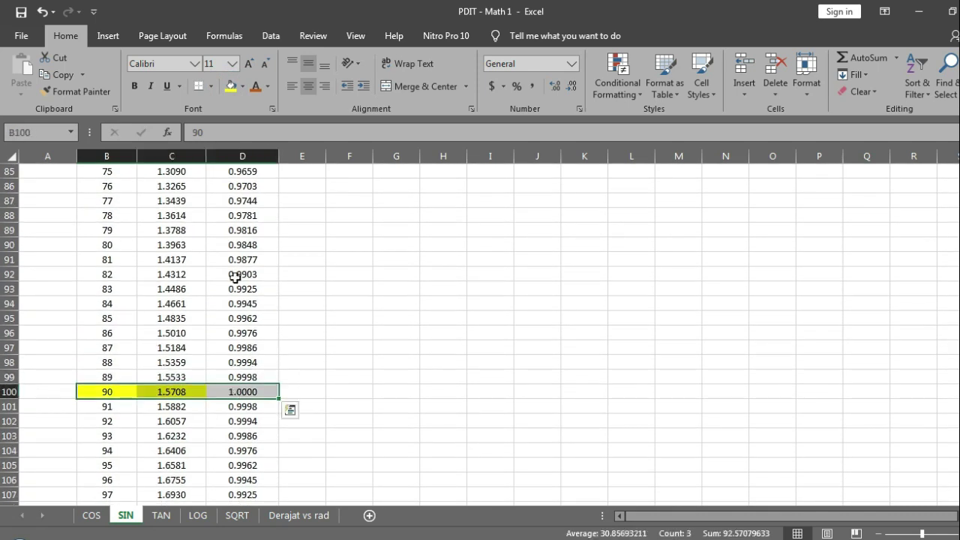
left_click(230, 86)
left_click_drag(958, 253, 959, 156)
left_click(270, 213)
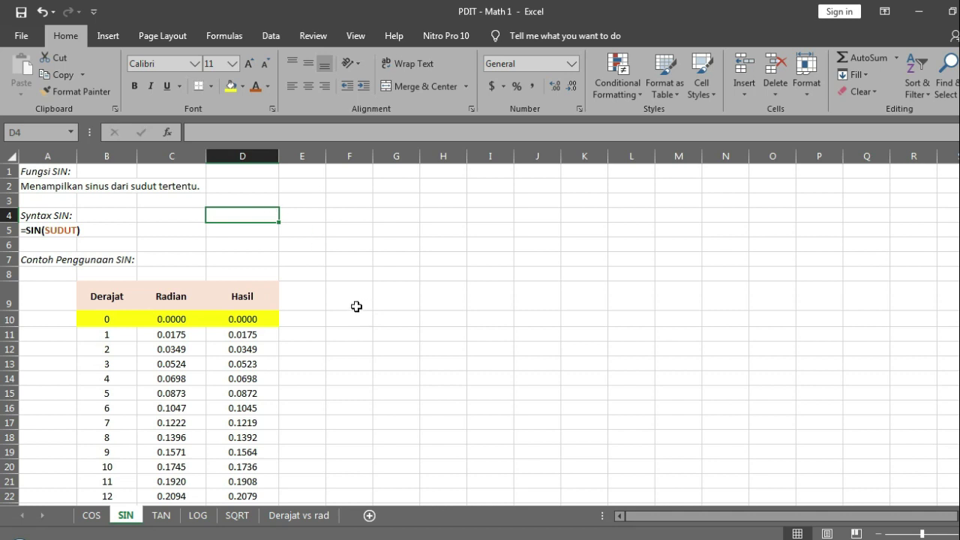
double_click(208, 19)
left_click(951, 168)
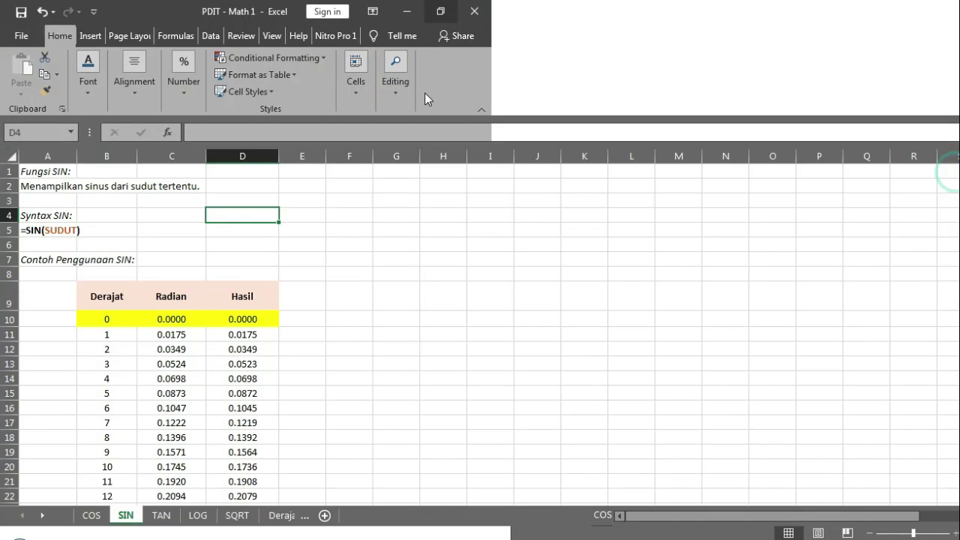
left_click(311, 36)
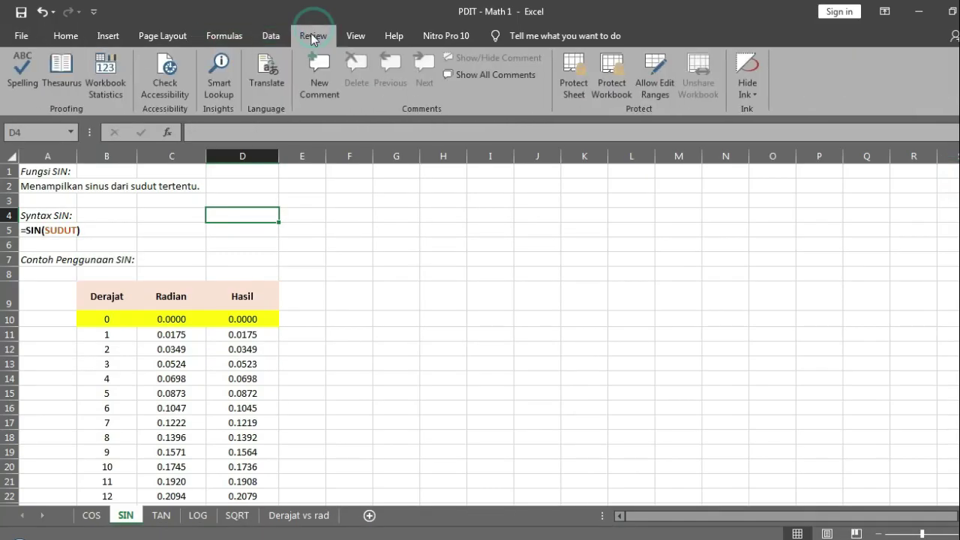
left_click(227, 36)
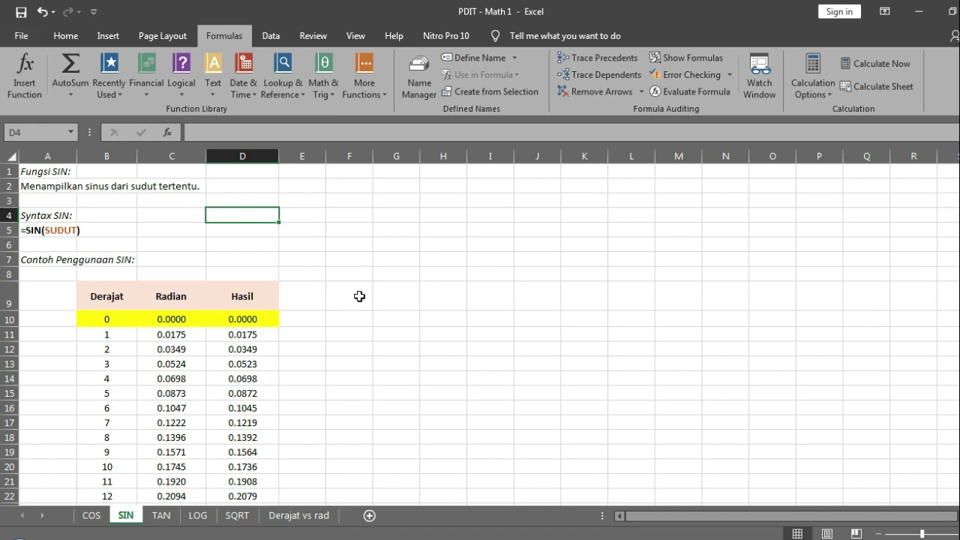
- On the TAN sheet, correct the description in A2 to "Menampilkan TANGEN dari sudut tertentu."
left_click(161, 515)
left_click(293, 248)
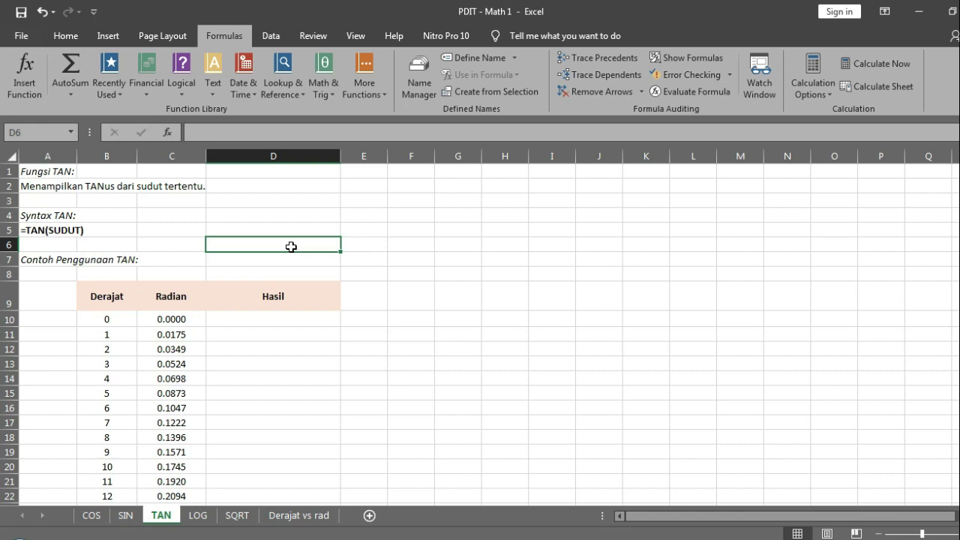
left_click(273, 321)
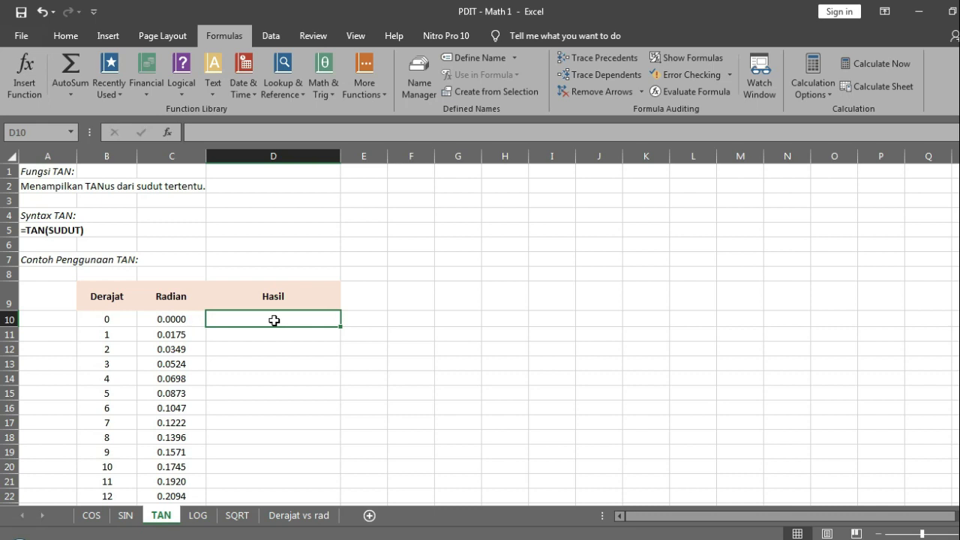
left_click(31, 187)
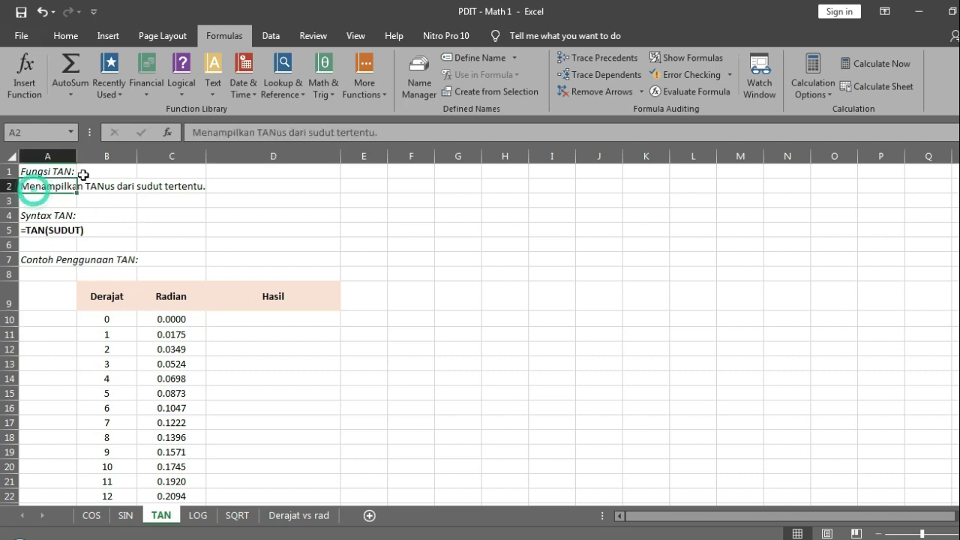
left_click_drag(288, 132, 276, 132)
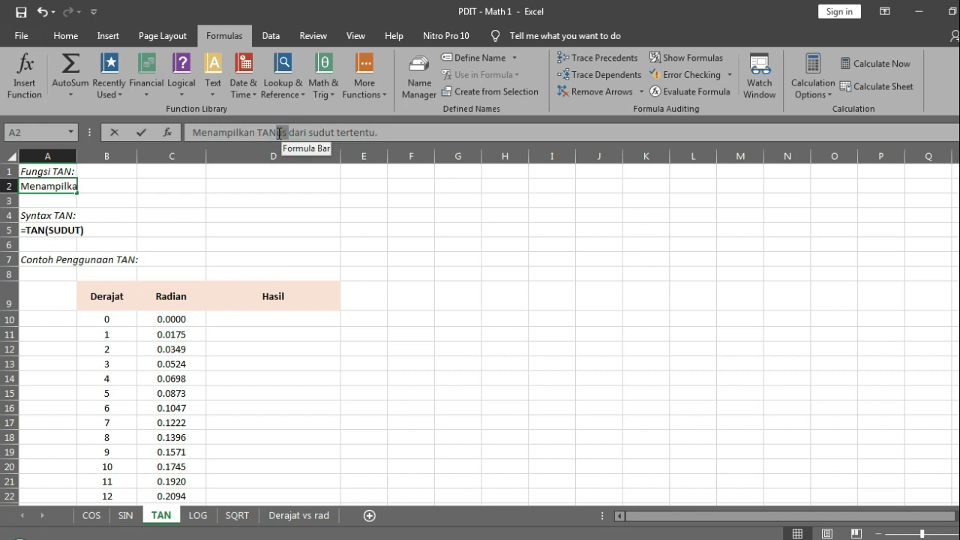
type("GN")
key("BackSpace")
type("EN")
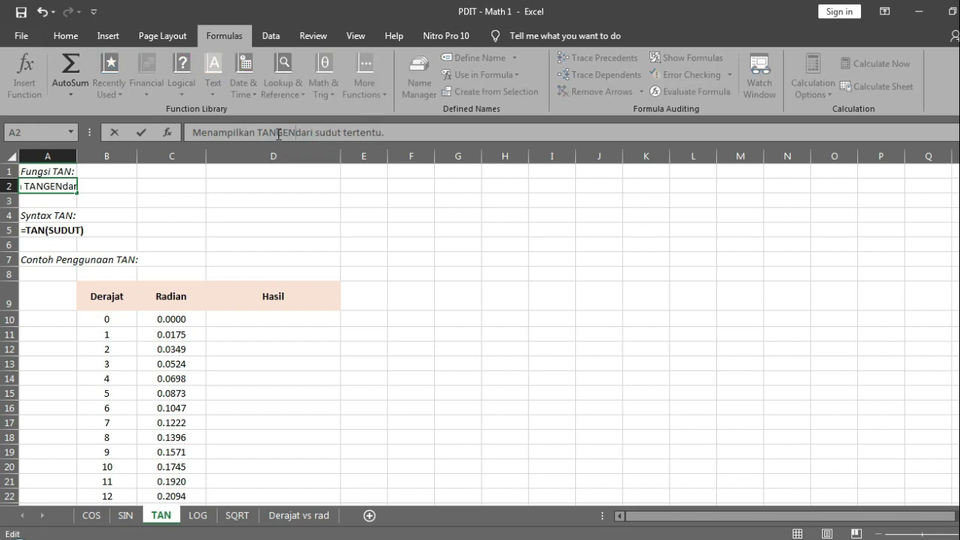
key("Return")
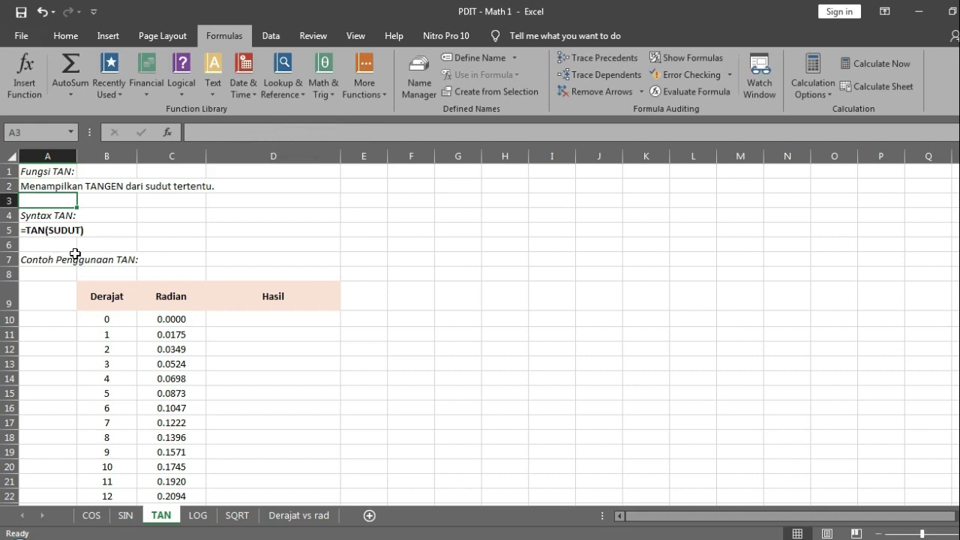
- Enter the formula =TAN(C10) in D10, the Hasil cell of the 0-degree row
left_click(30, 259)
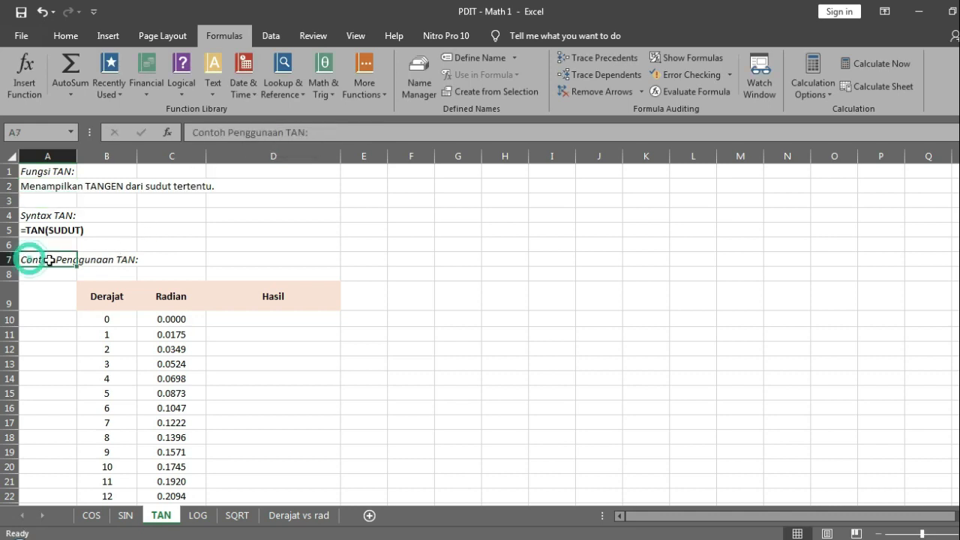
left_click(226, 334)
left_click(248, 318)
type("=TA")
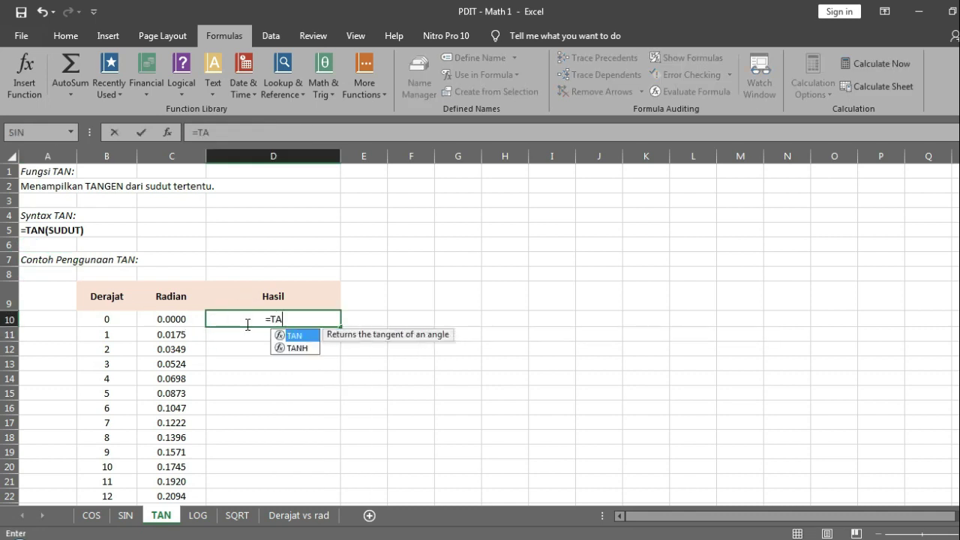
type("N(")
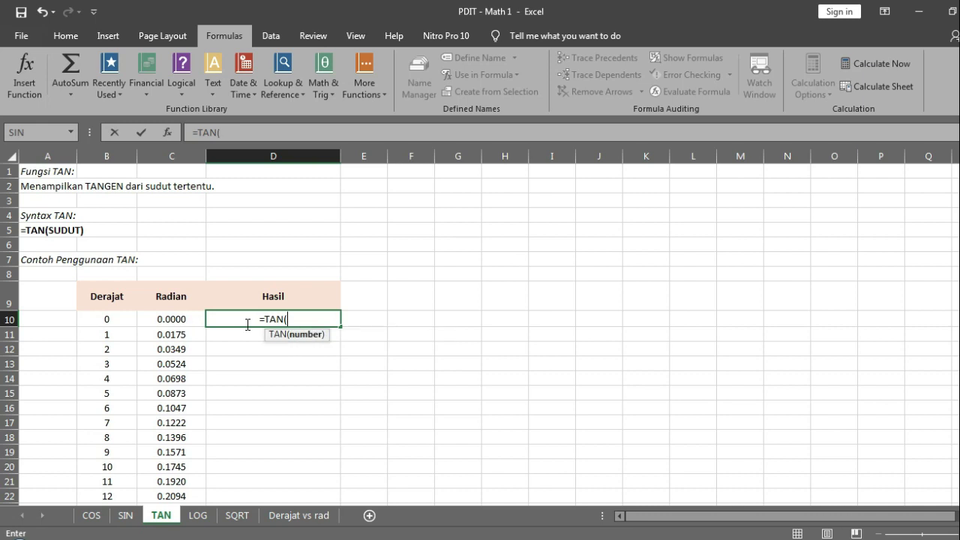
left_click(188, 320)
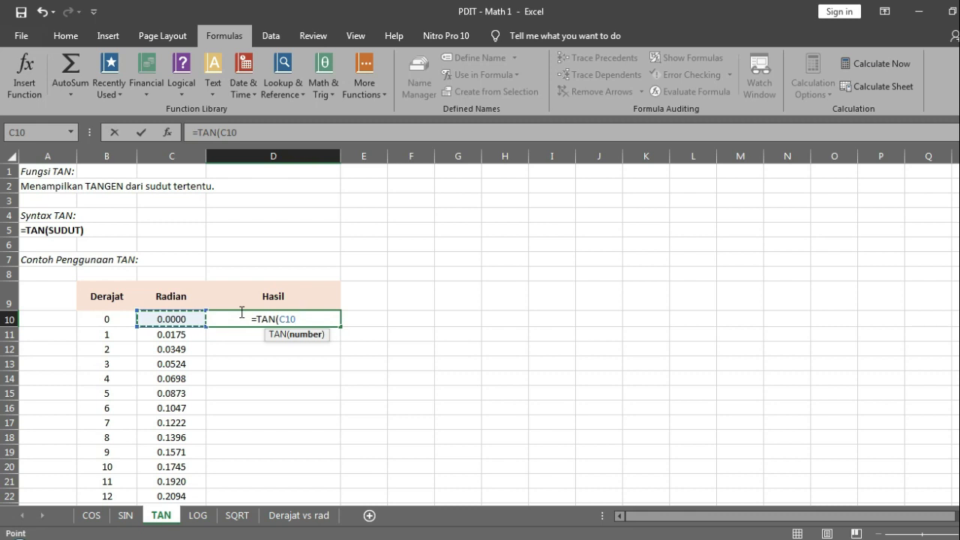
type(")")
key("Return")
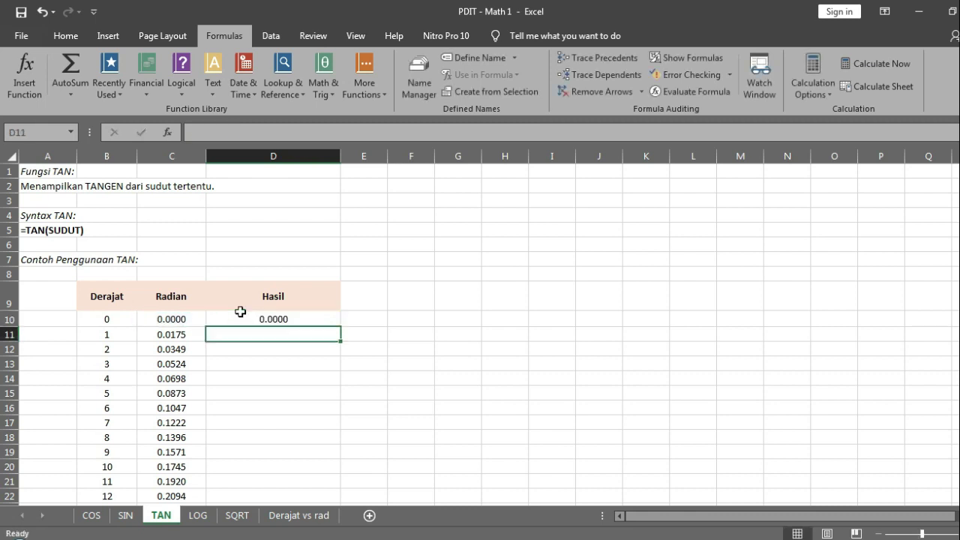
- Copy the D10 TAN formula down the whole Hasil column
left_click(241, 315)
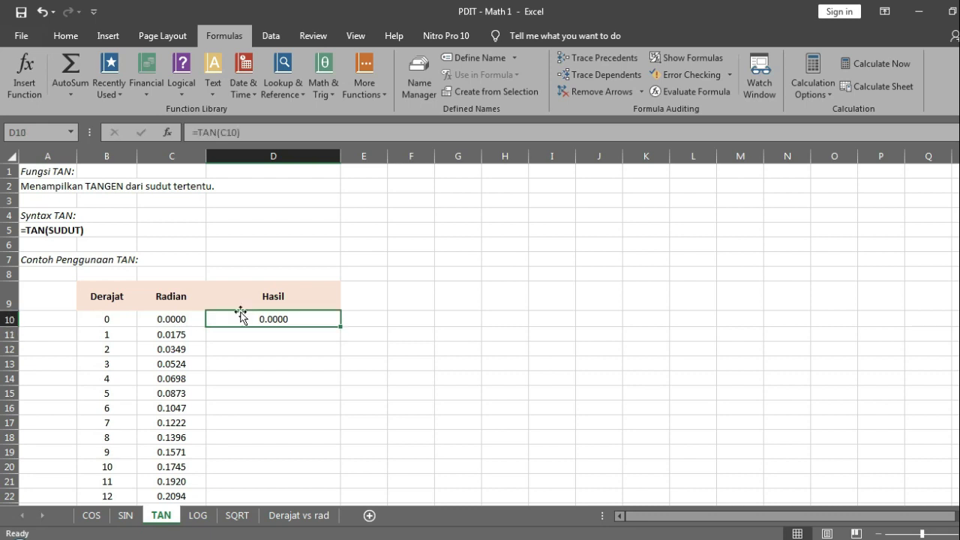
left_click_drag(342, 328, 343, 328)
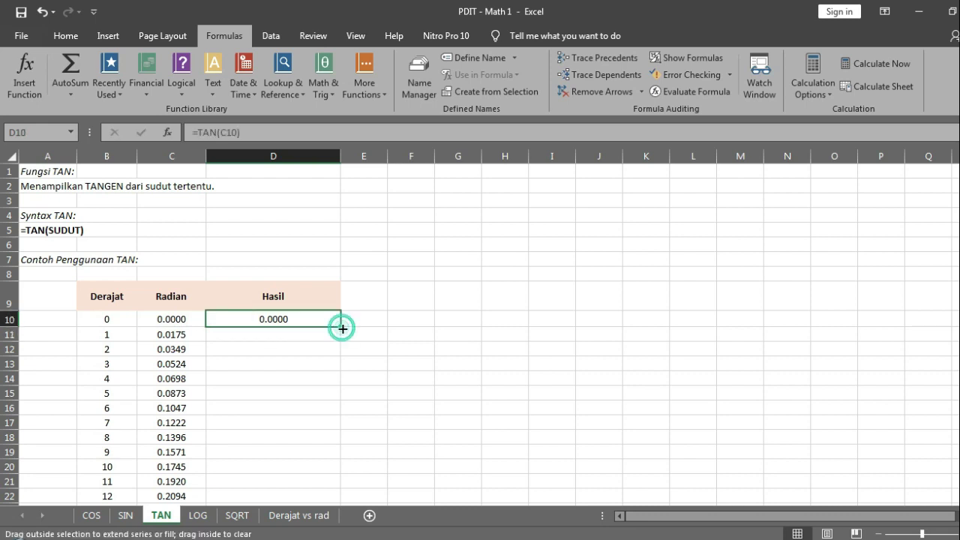
double_click(342, 328)
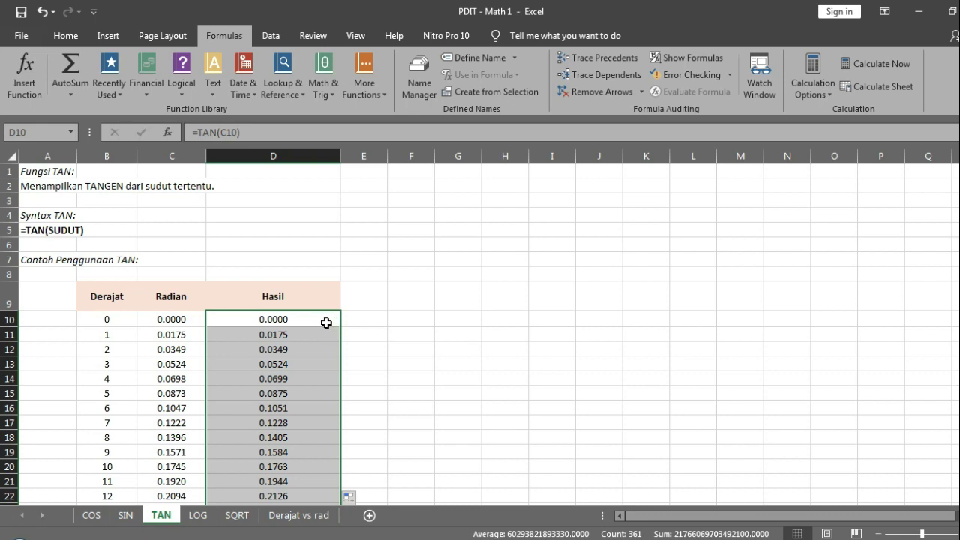
left_click(405, 335)
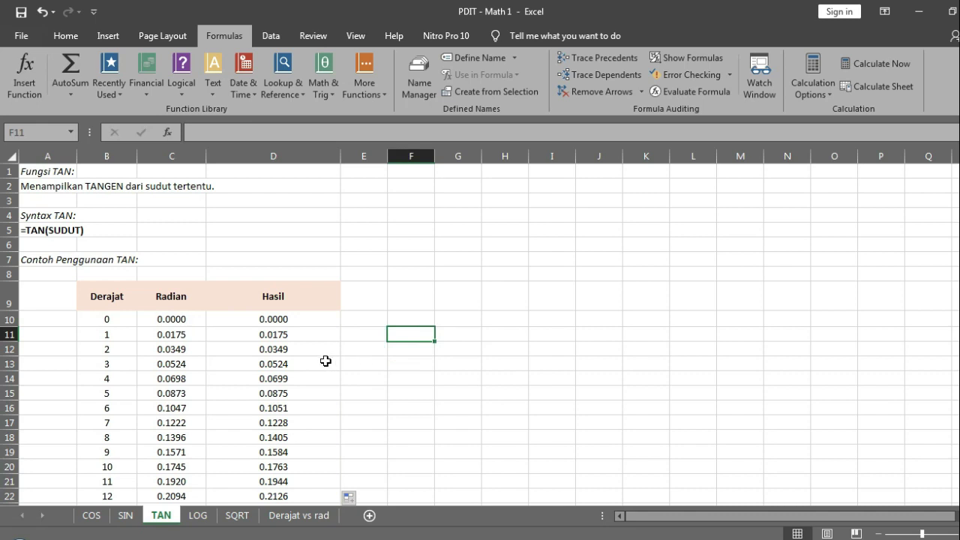
- Check the special-angle table on the Derajat vs rad sheet, and fill the TAN sheet's 0-degree row, B10:D10, with yellow
left_click(273, 518)
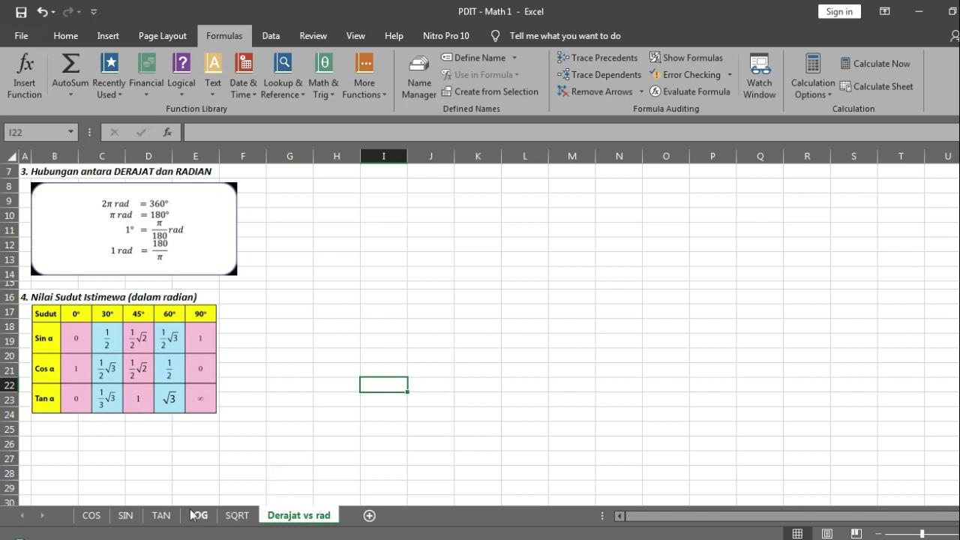
left_click(159, 515)
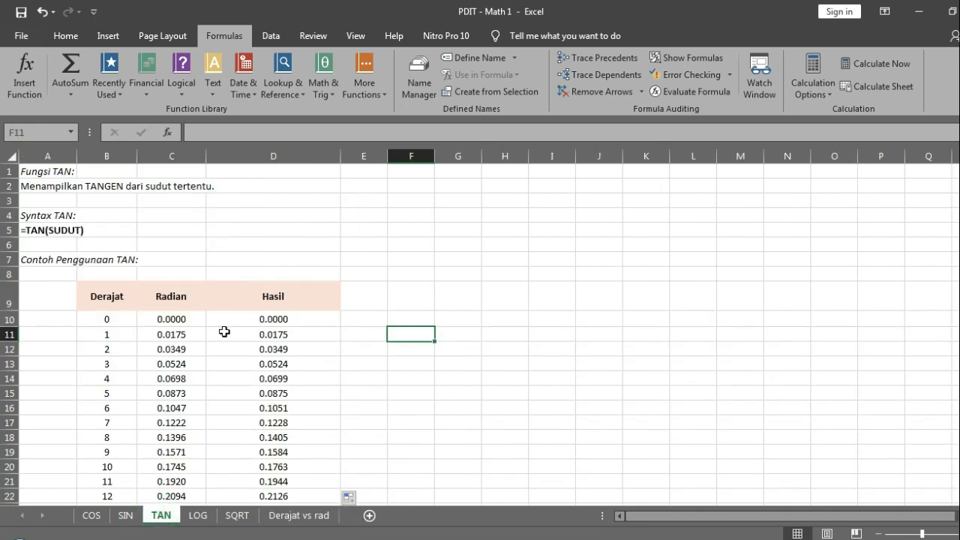
left_click_drag(111, 319, 270, 319)
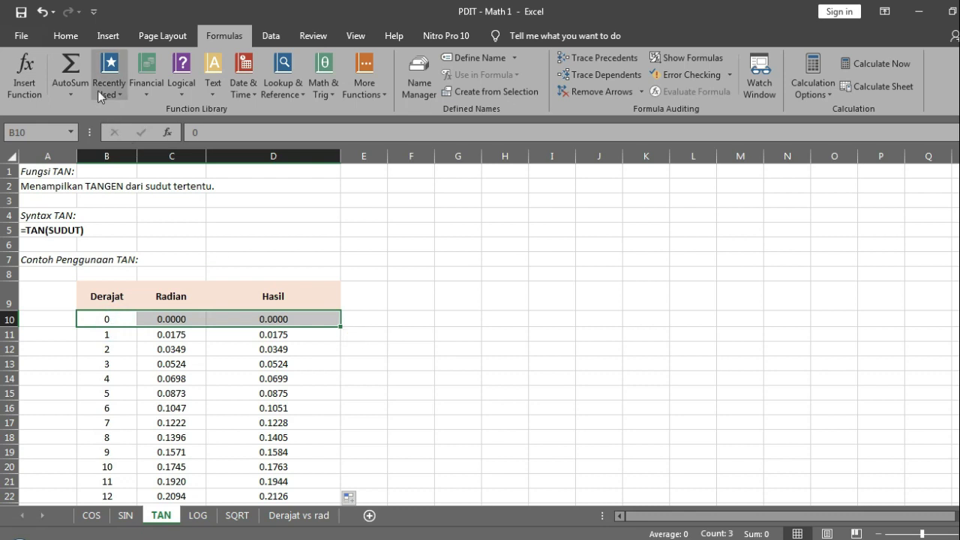
left_click(78, 39)
left_click(231, 85)
- Fill the 45-degree row, B55:D55, with yellow and return to the start of the sheet
scroll(201, 275, "down", 9)
scroll(201, 275, "down", 4)
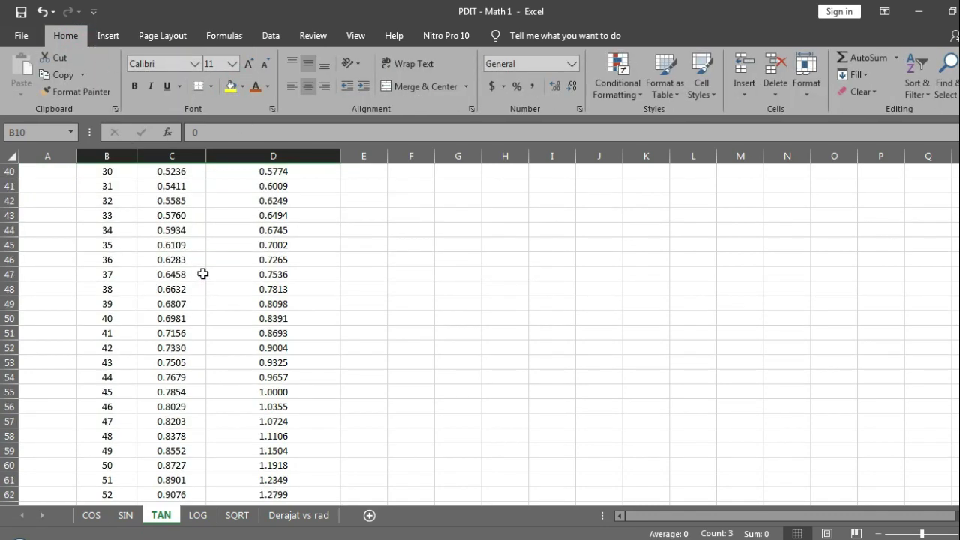
left_click_drag(123, 392, 263, 391)
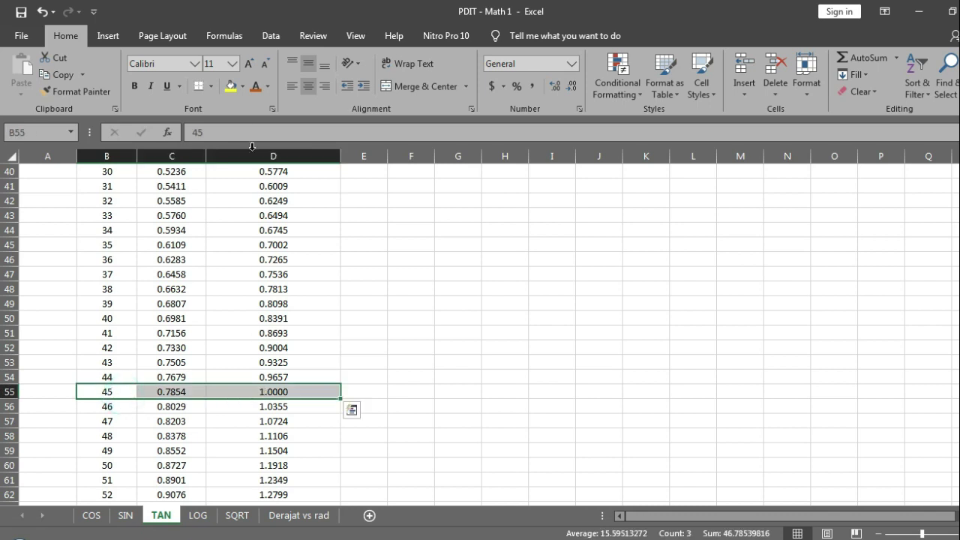
left_click(231, 85)
scroll(268, 235, "up", 13)
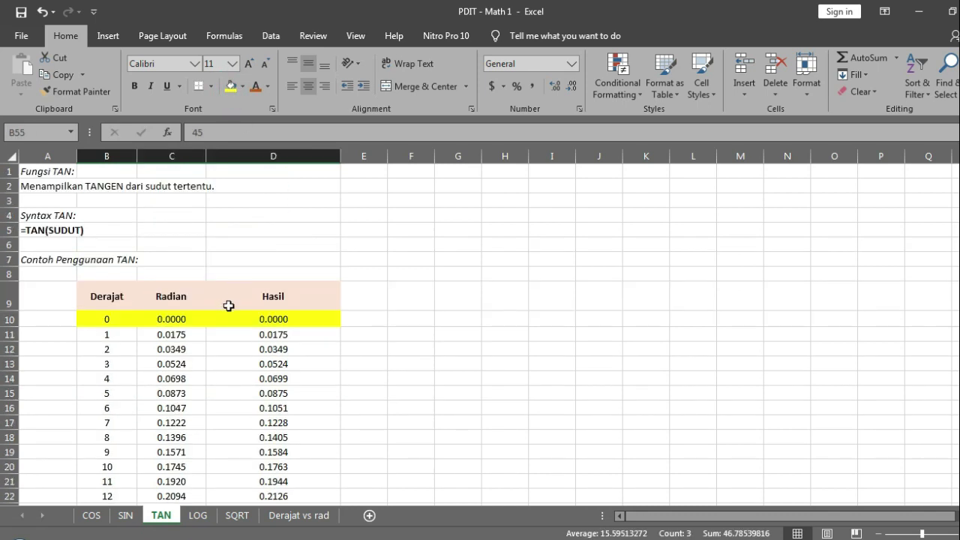
- Delete the TAN formulas from D11 down to the end of the Hasil column
left_click(218, 293)
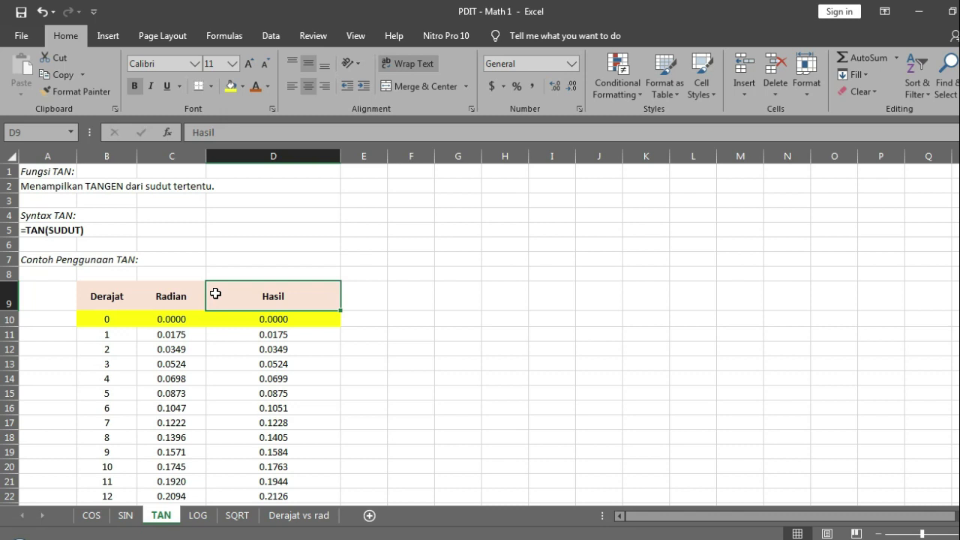
left_click(271, 336)
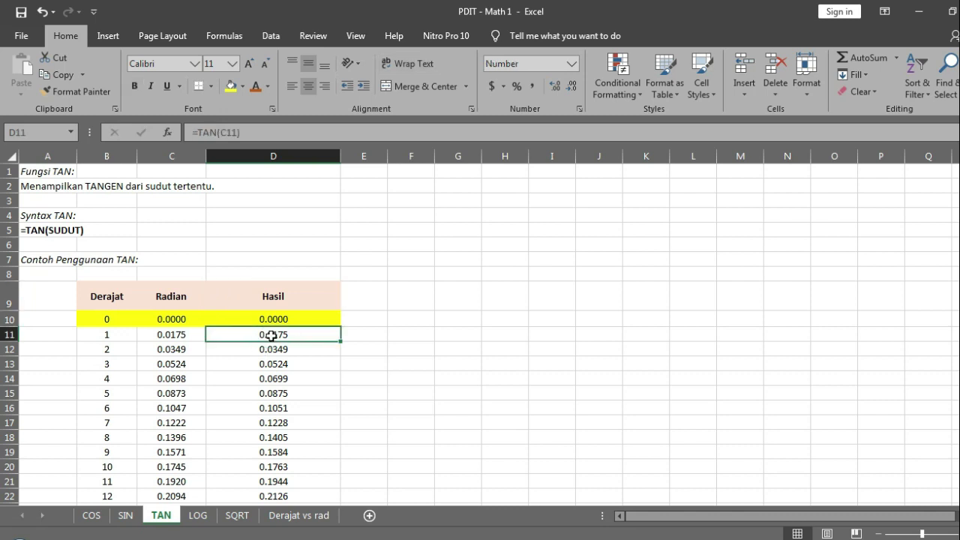
key("ctrl+shift+Down")
key("Delete")
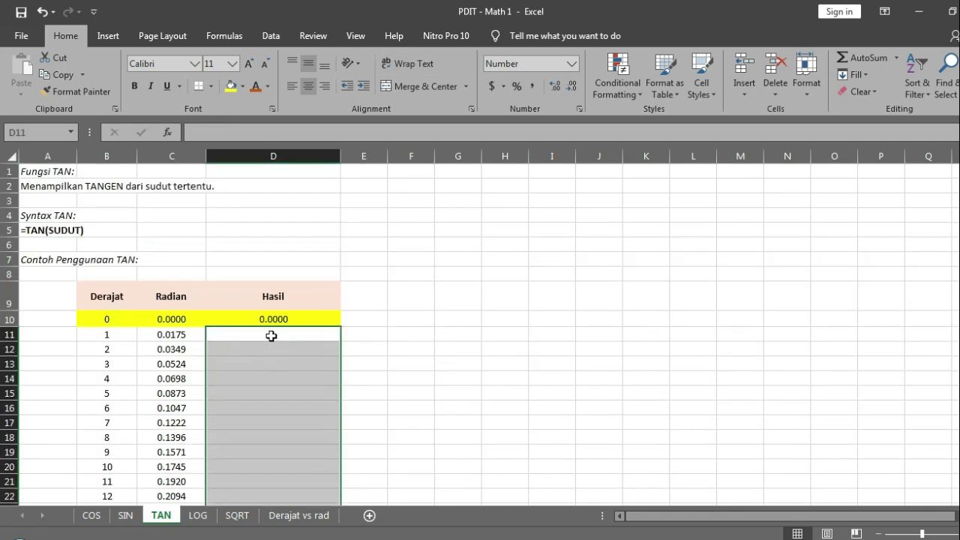
- Insert the TAN function from the Math & Trig category into D11 with C11 as its Number argument, and copy it down the Hasil column
left_click(271, 335)
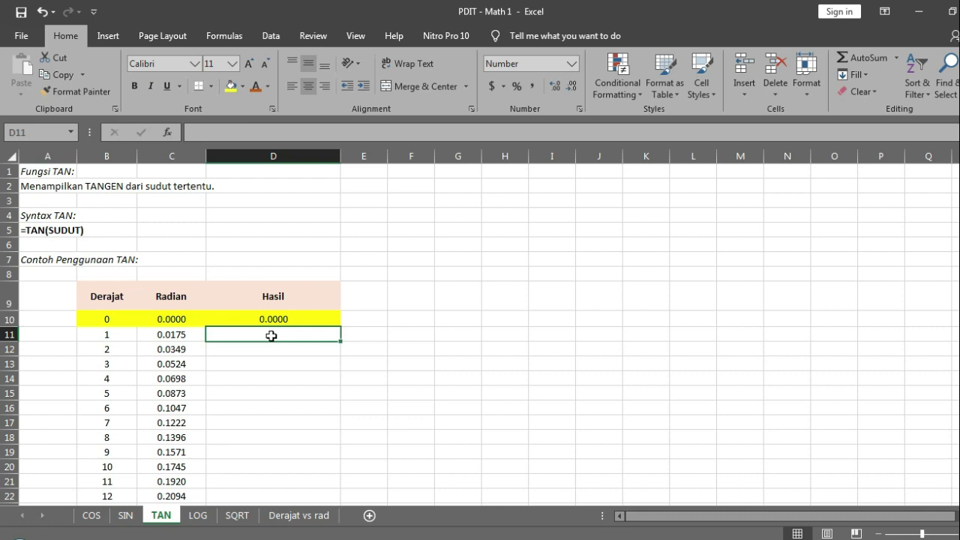
left_click(212, 30)
left_click(325, 83)
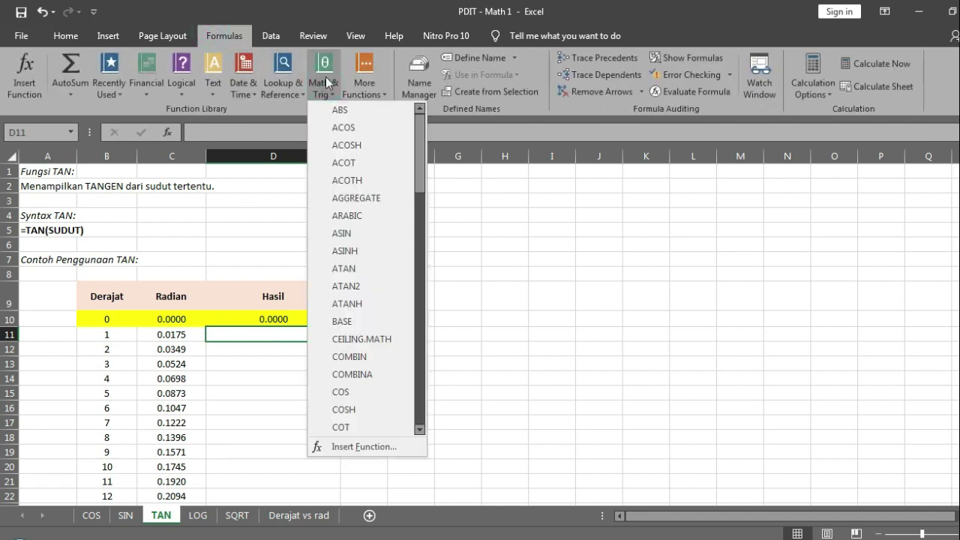
scroll(349, 219, "down", 19)
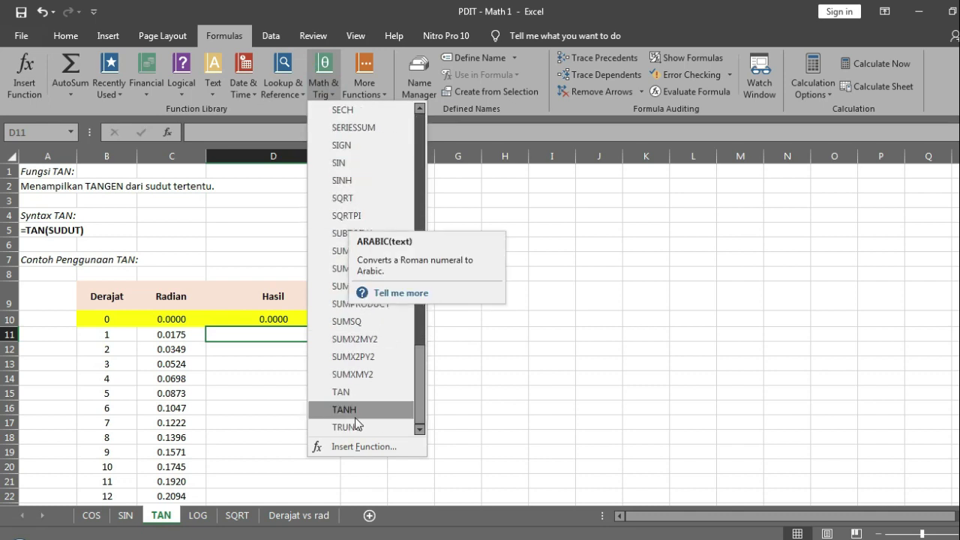
left_click(364, 397)
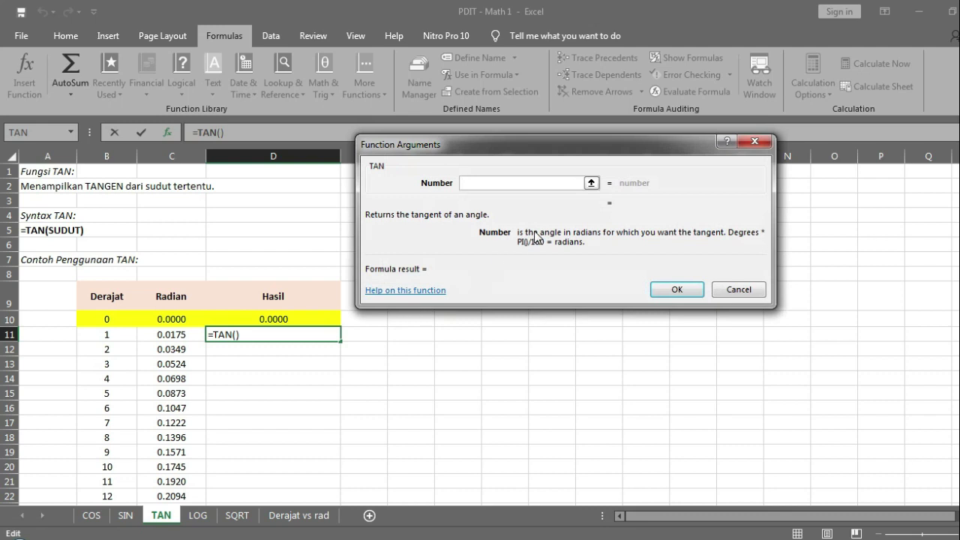
left_click(591, 183)
left_click(181, 339)
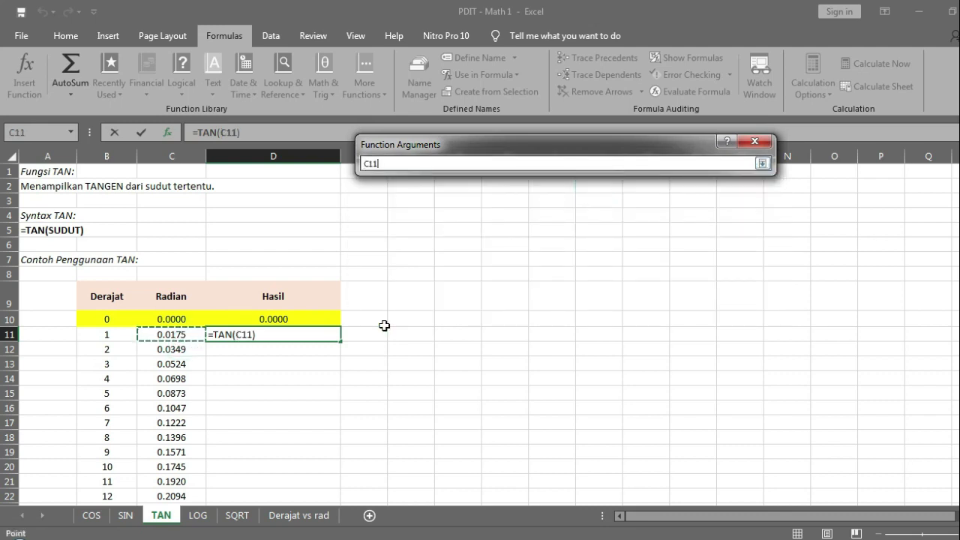
key("Return")
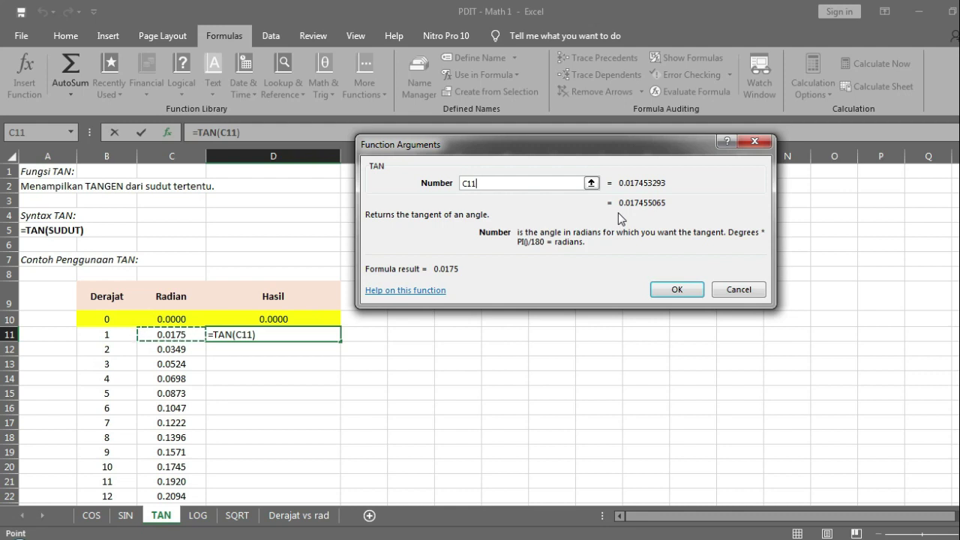
left_click(660, 289)
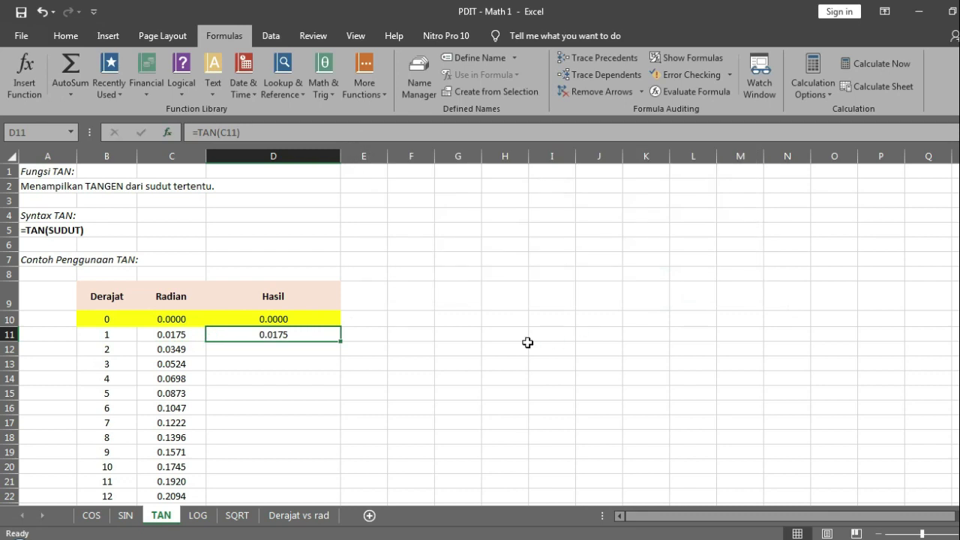
double_click(339, 345)
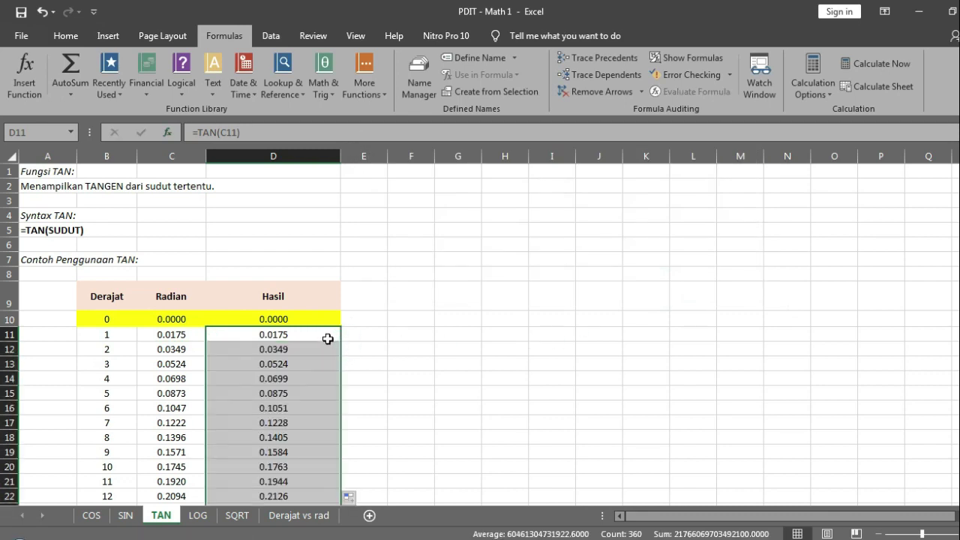
- Reapply the yellow fill across the 45-degree row, B55:D55, including its Hasil cell, and return to the start of the sheet
scroll(328, 338, "down", 11)
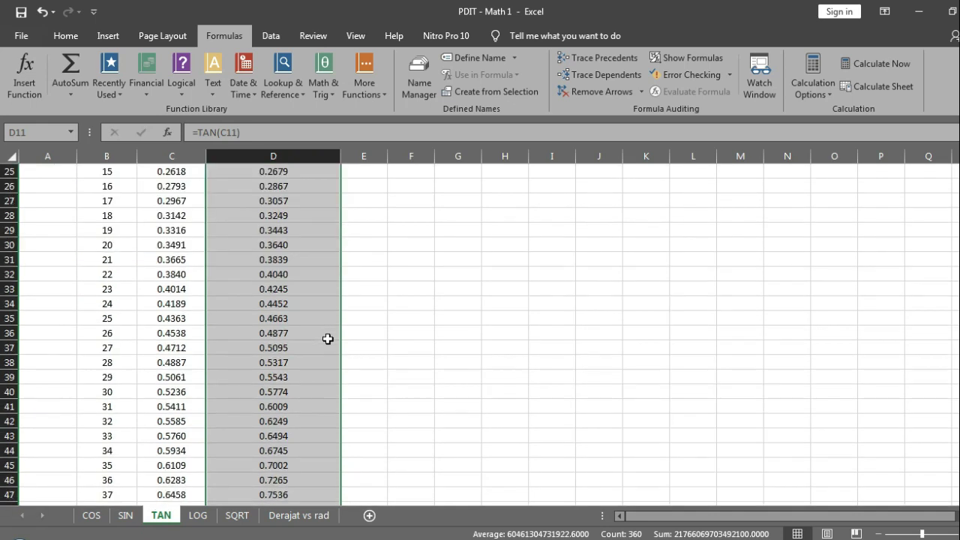
scroll(327, 339, "down", 2)
left_click_drag(124, 388, 308, 397)
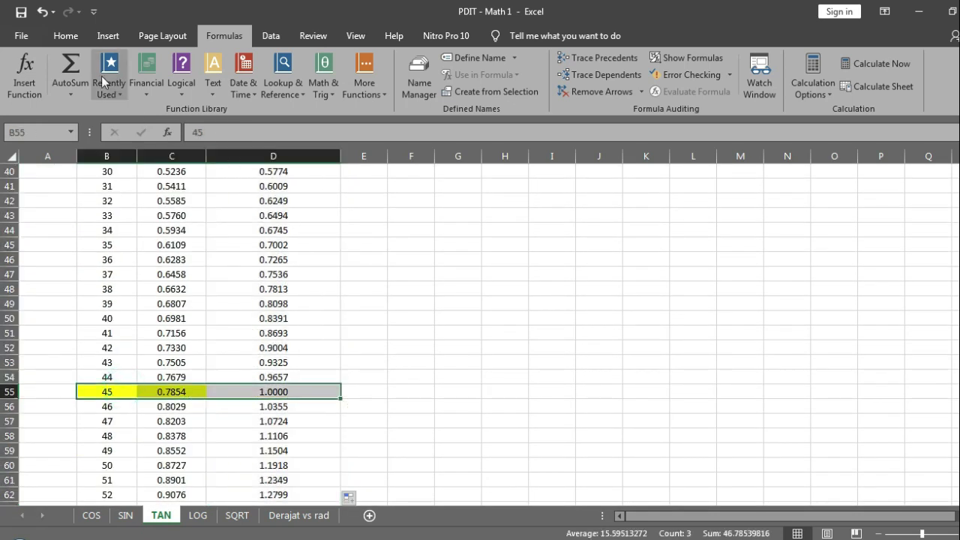
left_click(72, 41)
left_click(229, 85)
scroll(510, 259, "up", 4)
scroll(509, 259, "up", 9)
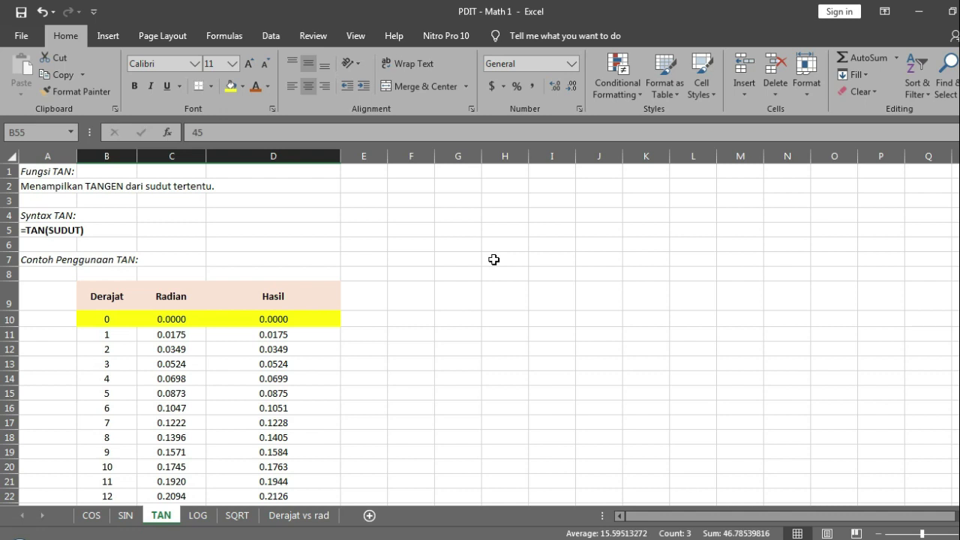
- Switch to the LOG sheet and review the LOG syntax in A5, returning to the start of the sheet
left_click(117, 296)
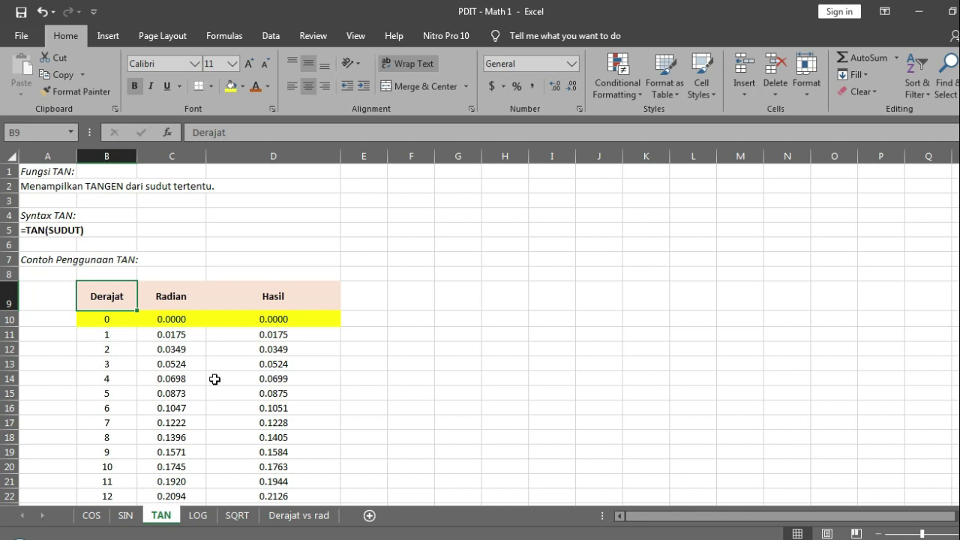
left_click(198, 515)
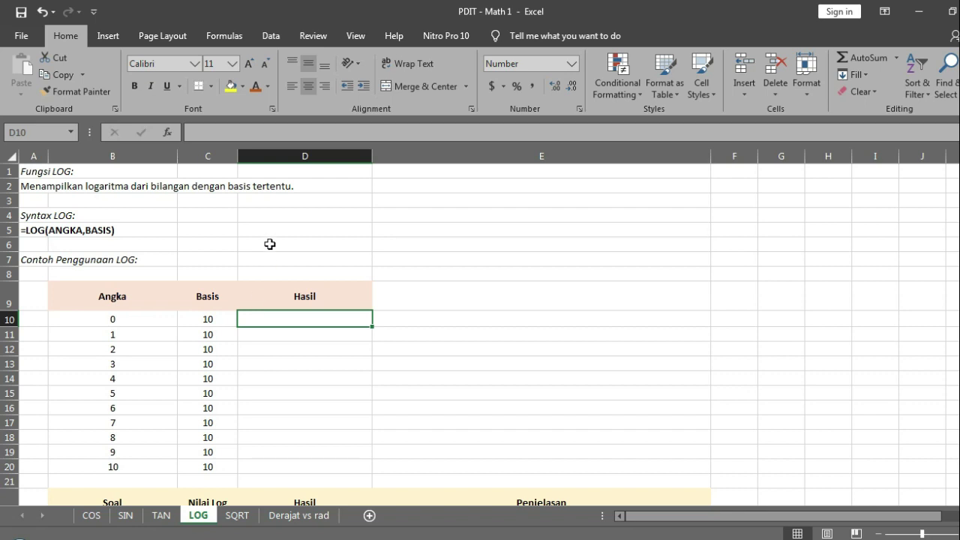
left_click(27, 231)
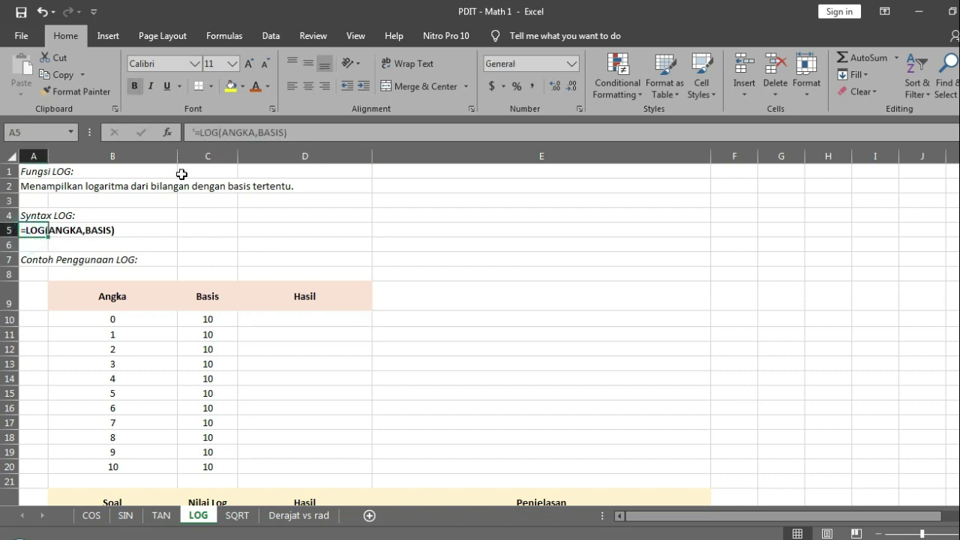
left_click(282, 227)
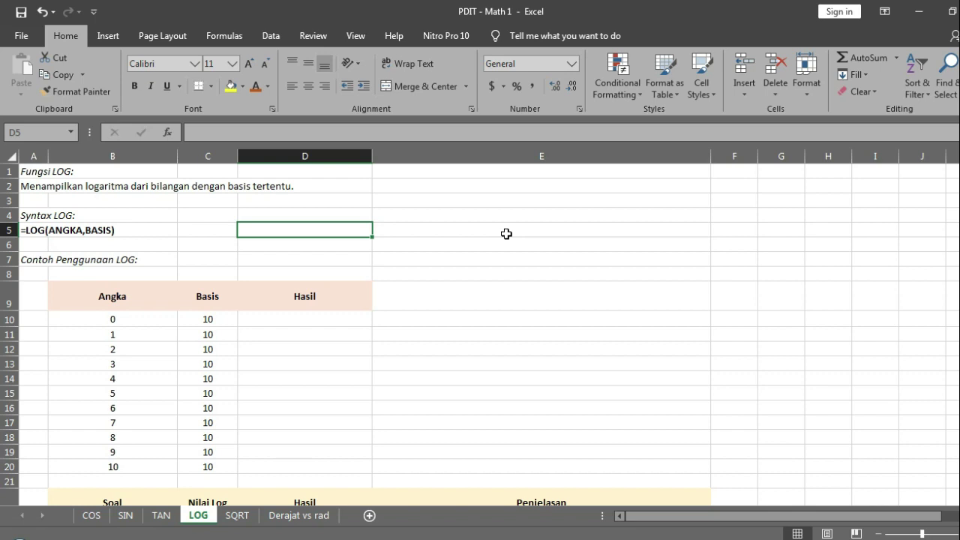
key("ctrl+Home")
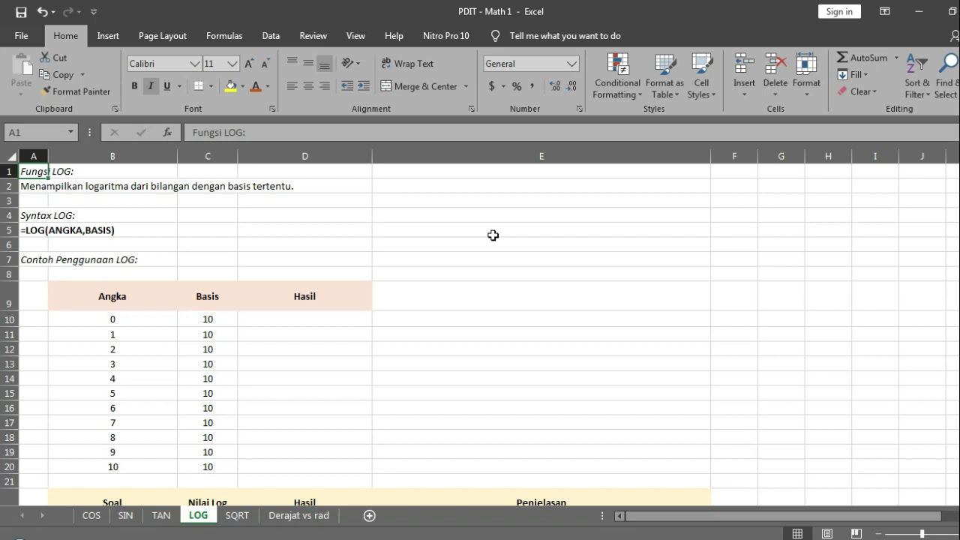
- In the LOG syntax text in A5, color the word ANGKA dark gold and the word BASIS green
left_click(32, 229)
left_click_drag(255, 133, 224, 135)
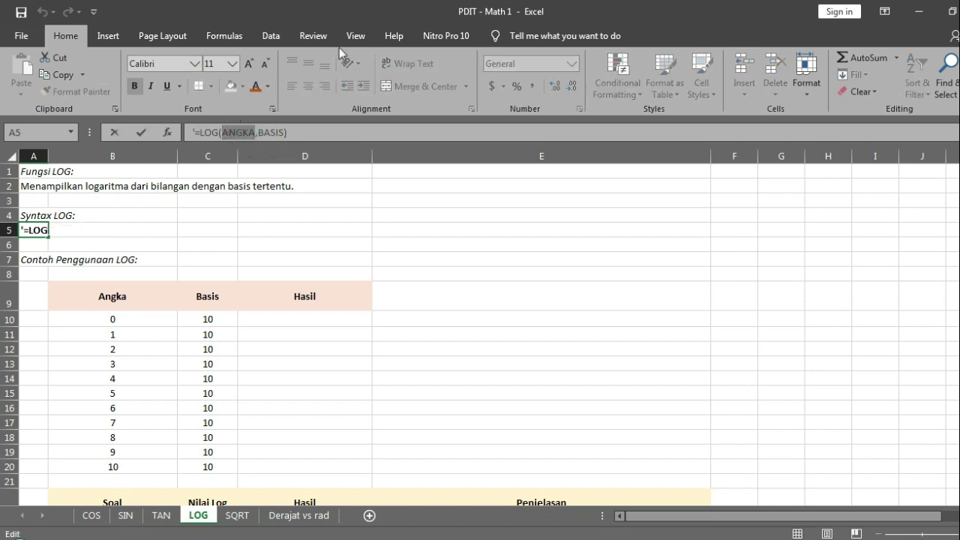
left_click(268, 87)
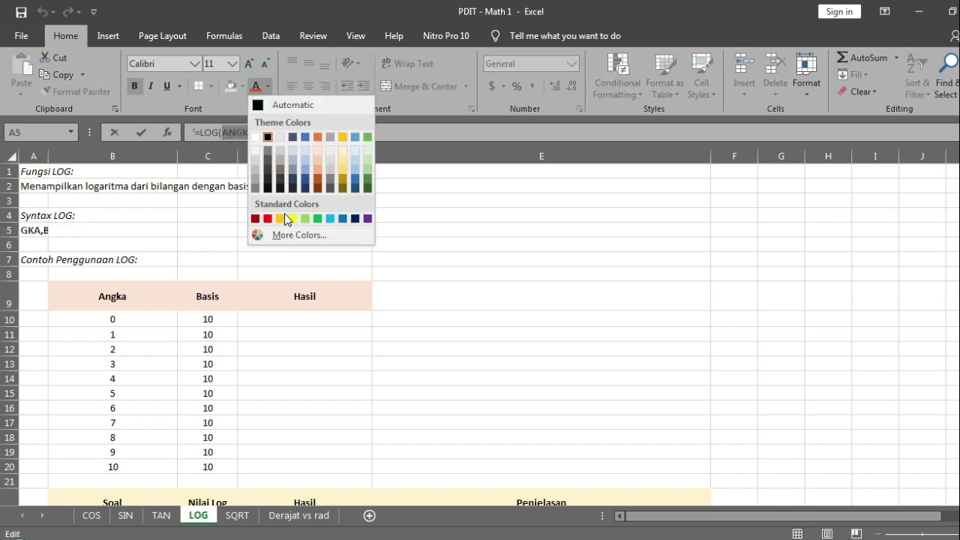
left_click(340, 175)
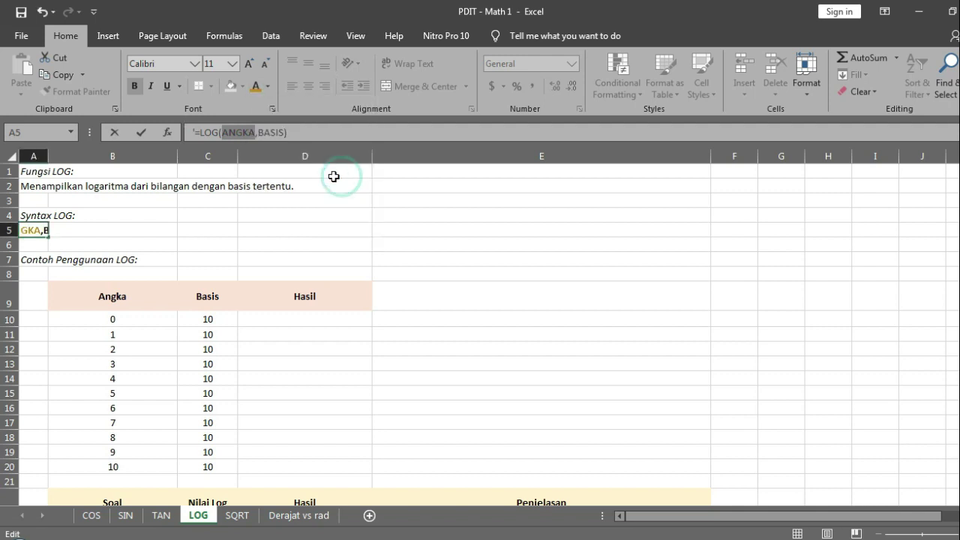
left_click(259, 133)
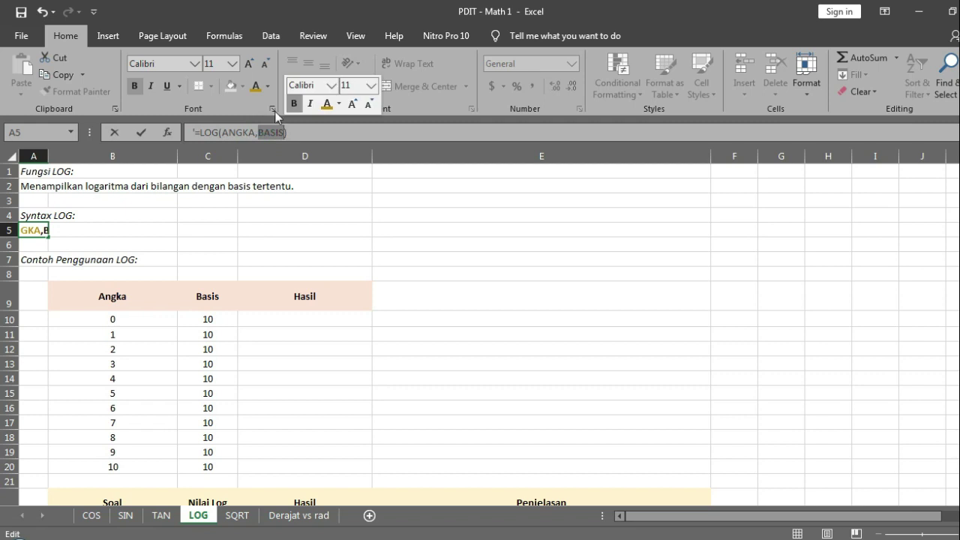
left_click(268, 86)
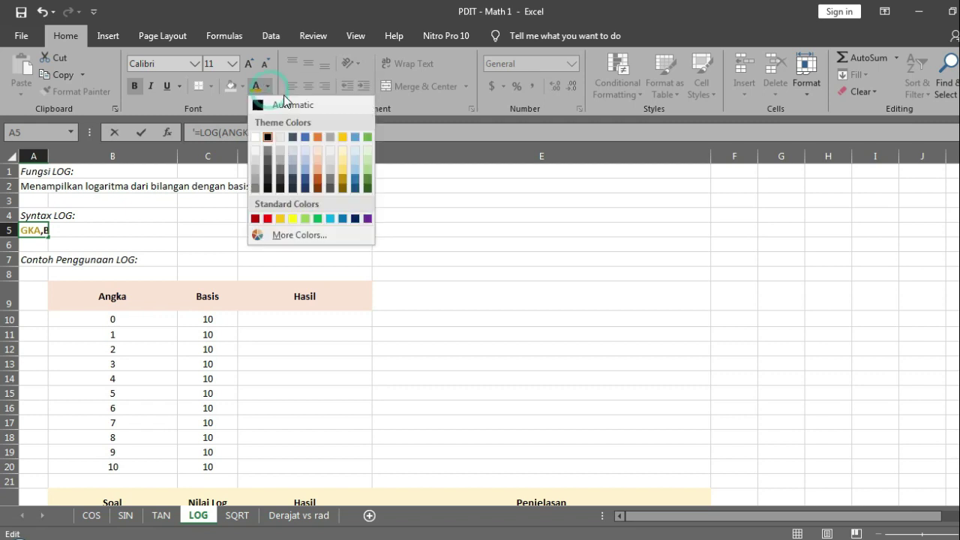
left_click(368, 138)
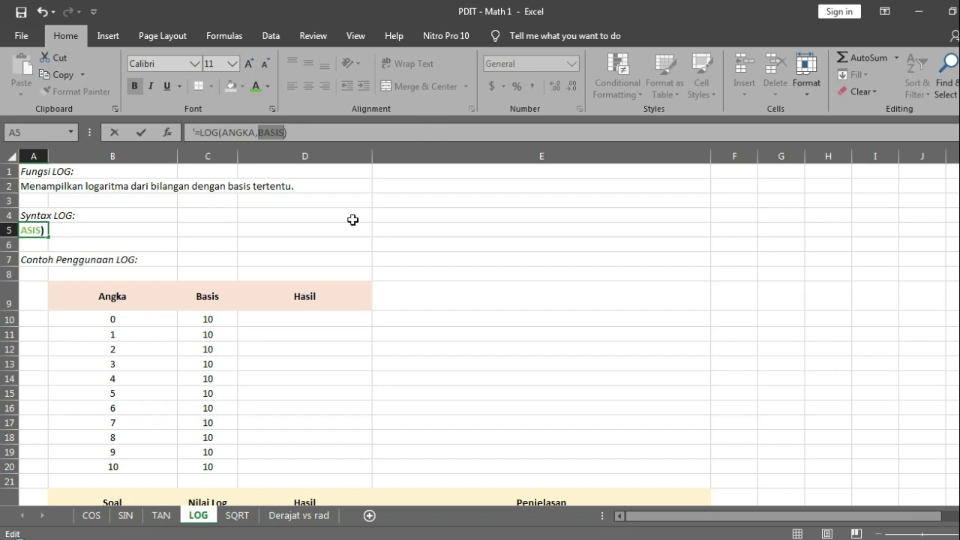
key("ctrl+Return")
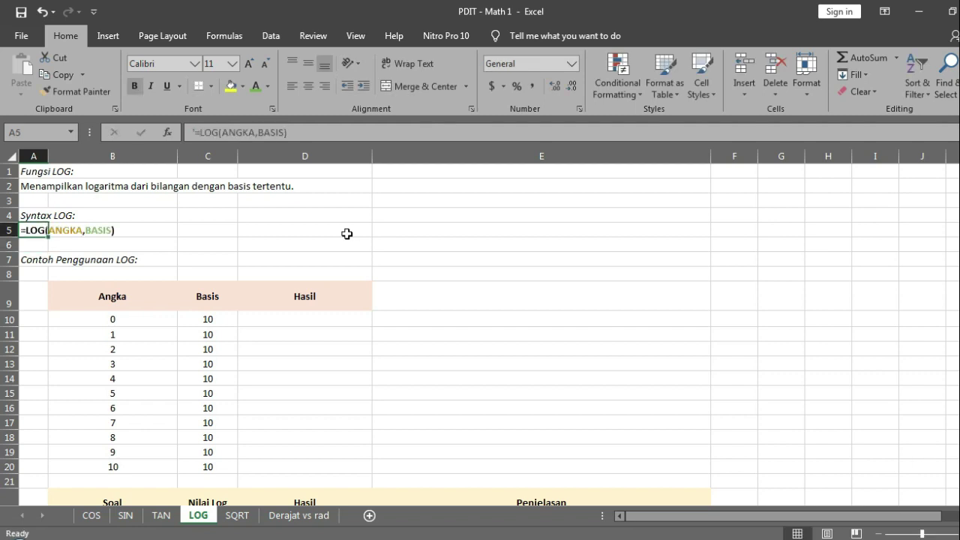
- Enter =LOG(B10) in D10, the first Hasil cell, leaving out the optional base argument
scroll(346, 234, "down", 1)
scroll(347, 233, "up", 1)
left_click(330, 318)
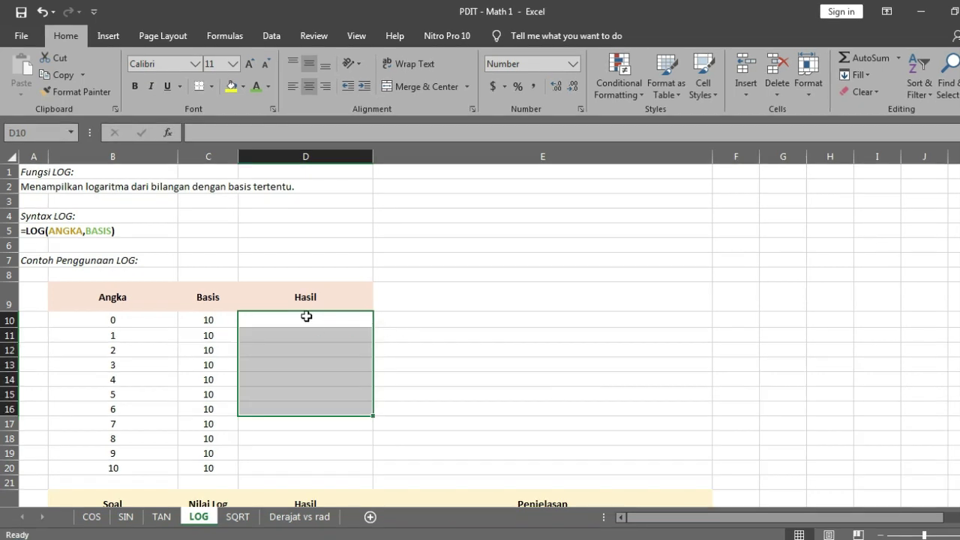
left_click(306, 317)
type("=")
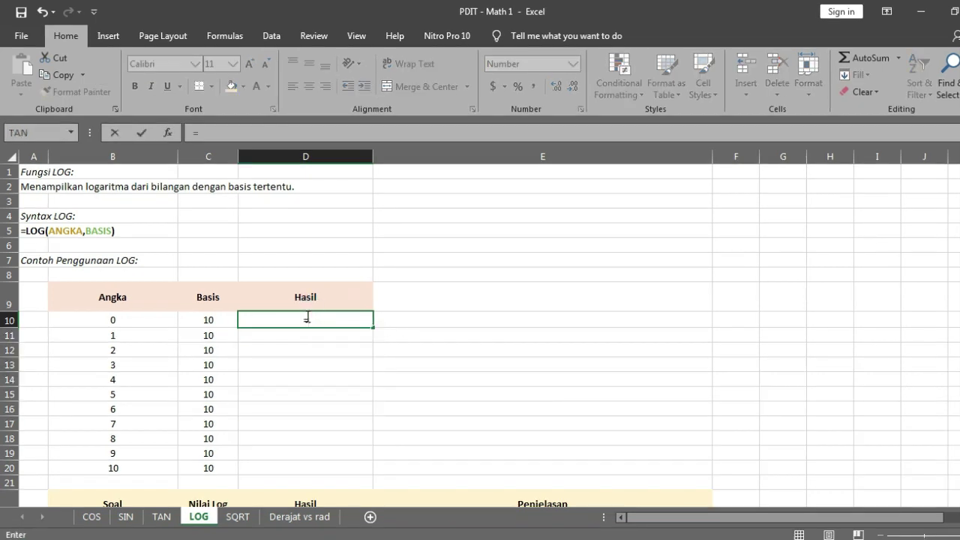
type("L")
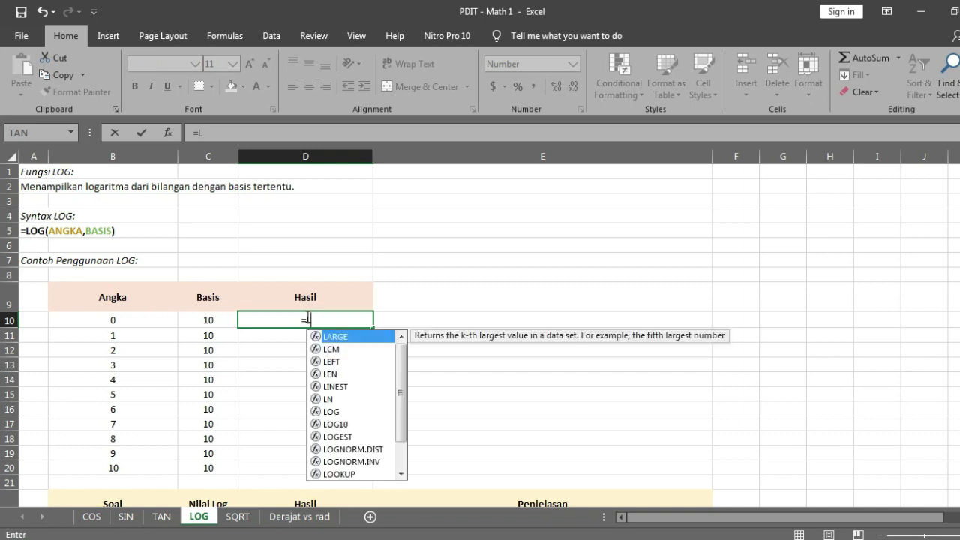
type("OG(")
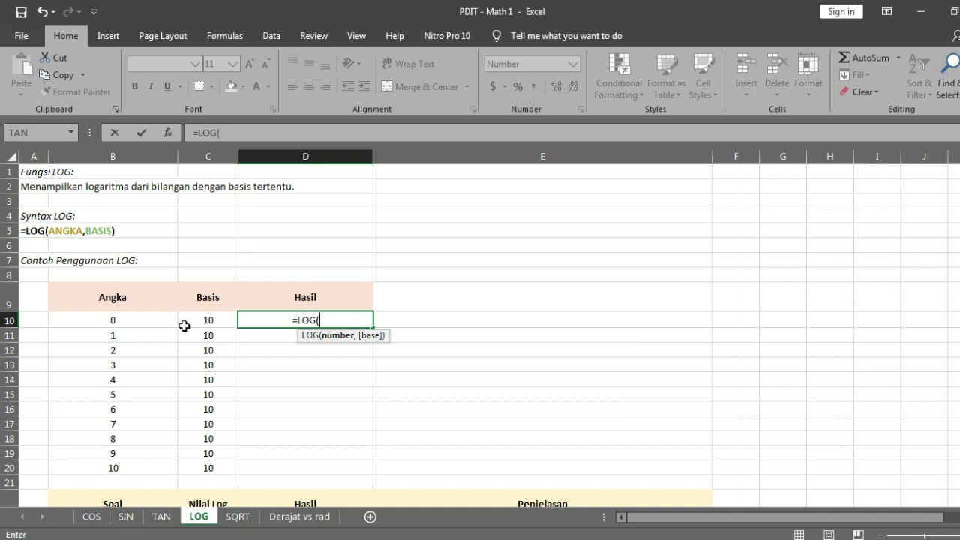
left_click(152, 316)
key("Return")
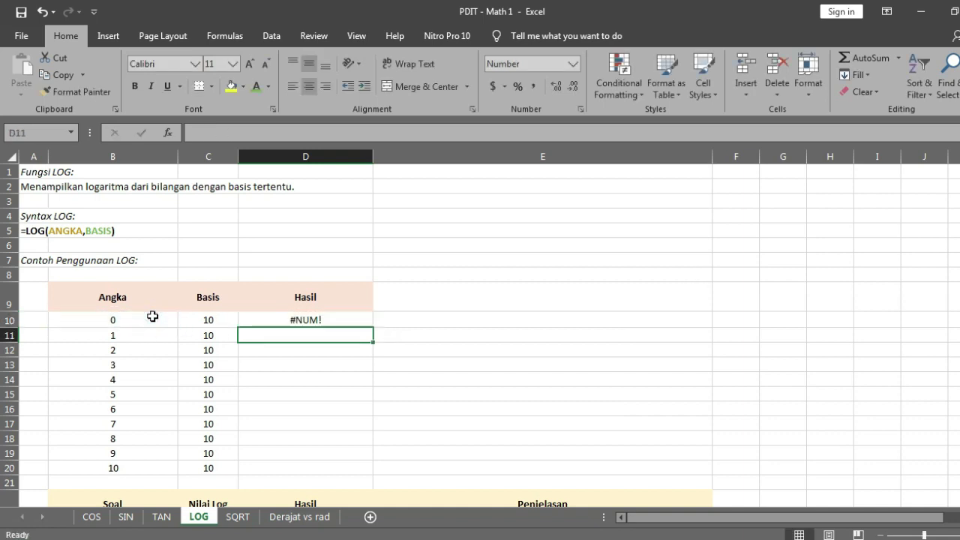
key("Up")
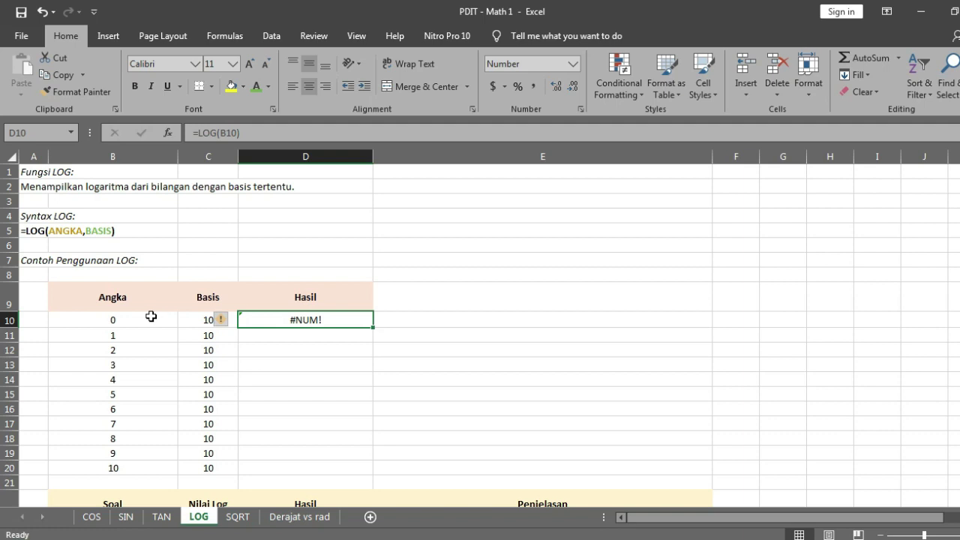
- Copy the LOG formula from D10 down the Hasil column to D20
left_click_drag(203, 315, 210, 469)
left_click(354, 324)
left_click_drag(373, 327, 350, 410)
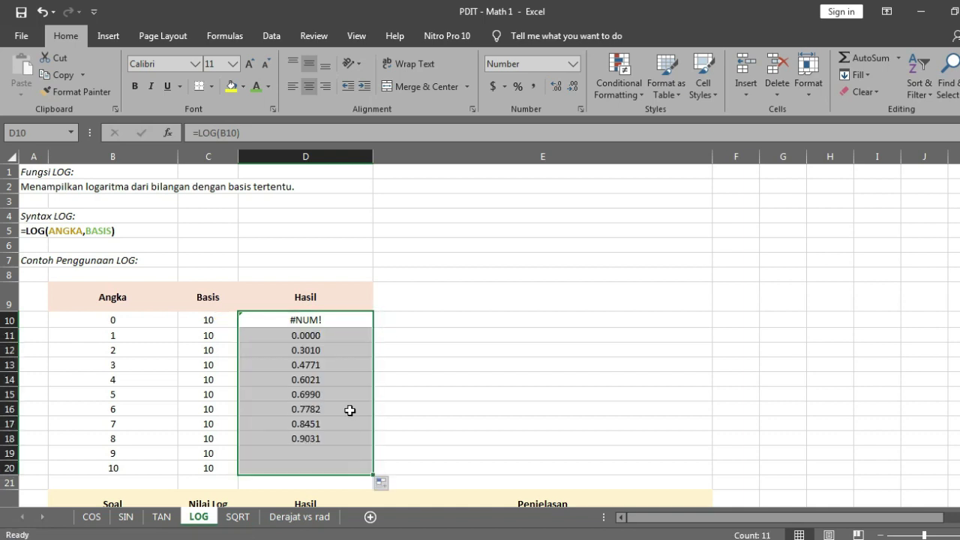
- Compare the Hasil values for Angka 0, 1 and 2 with their Angka and Basis cells, then highlight B12:B20
left_click(337, 337)
left_click(332, 319)
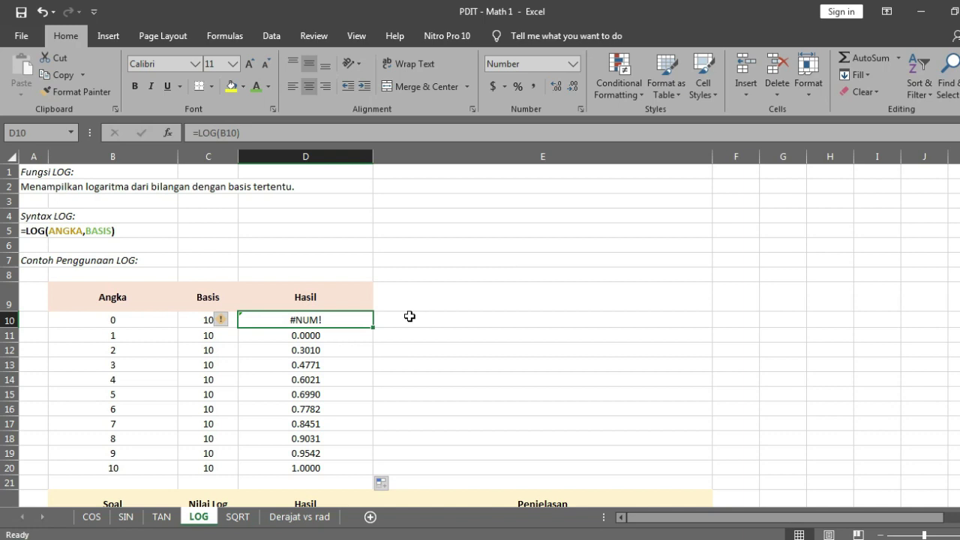
key("Down")
key("Left")
key("Left")
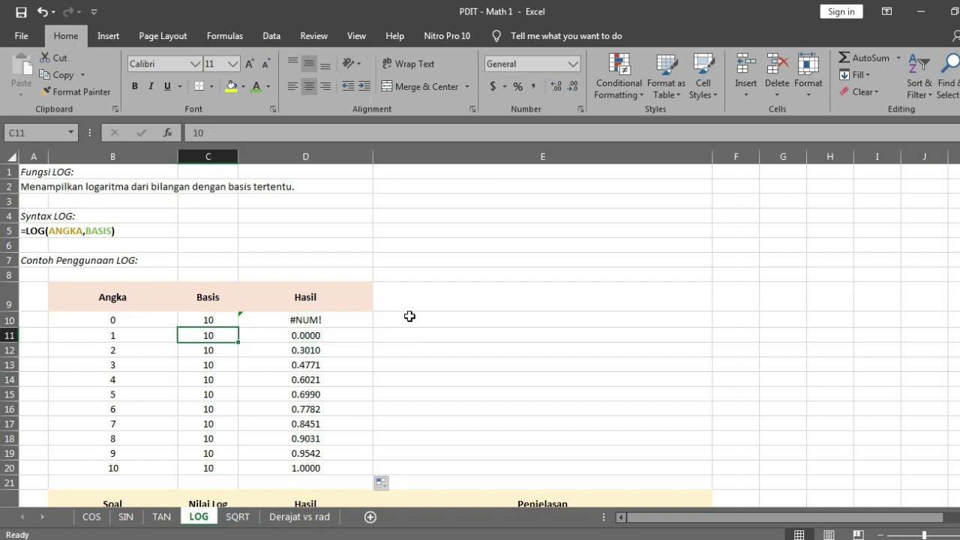
key("Right")
key("Right")
key("Down")
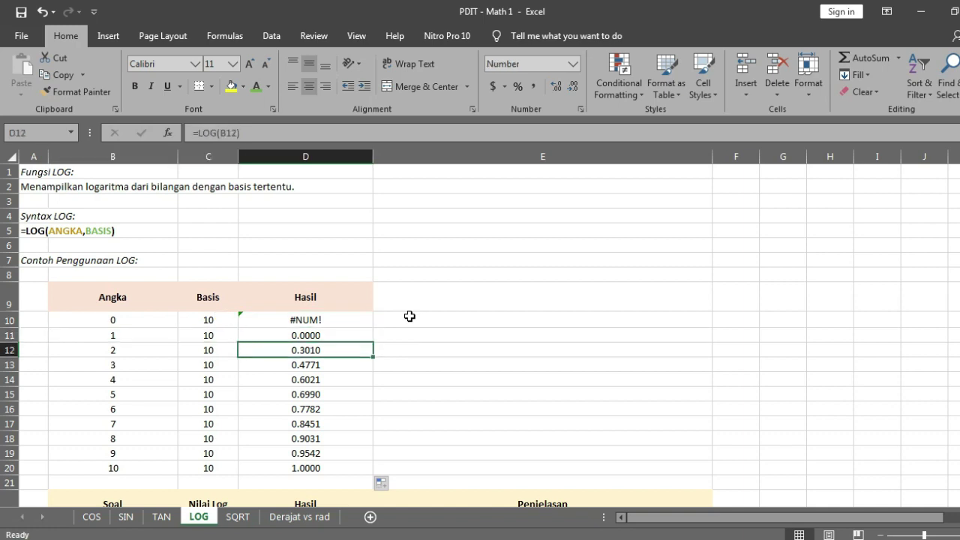
key("Left")
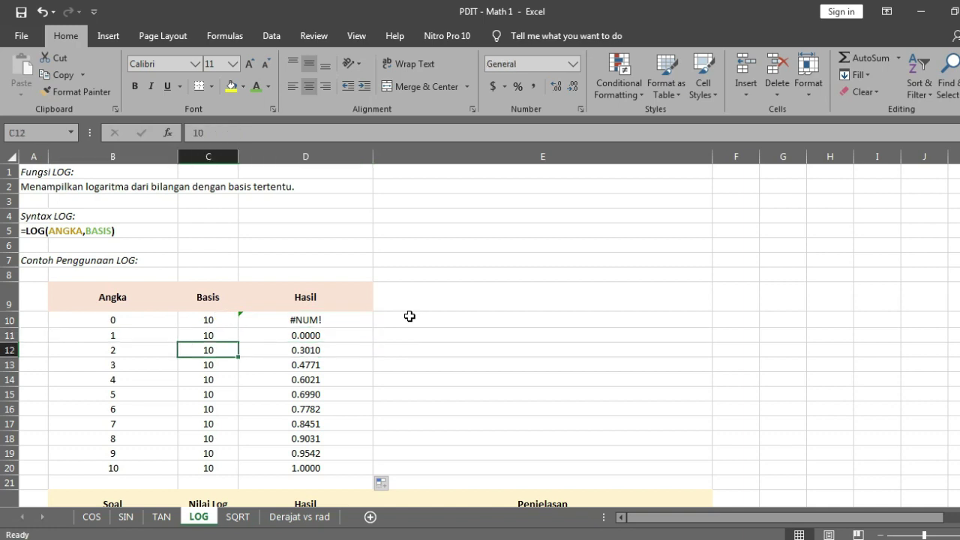
key("Left")
key("ctrl+shift+Down")
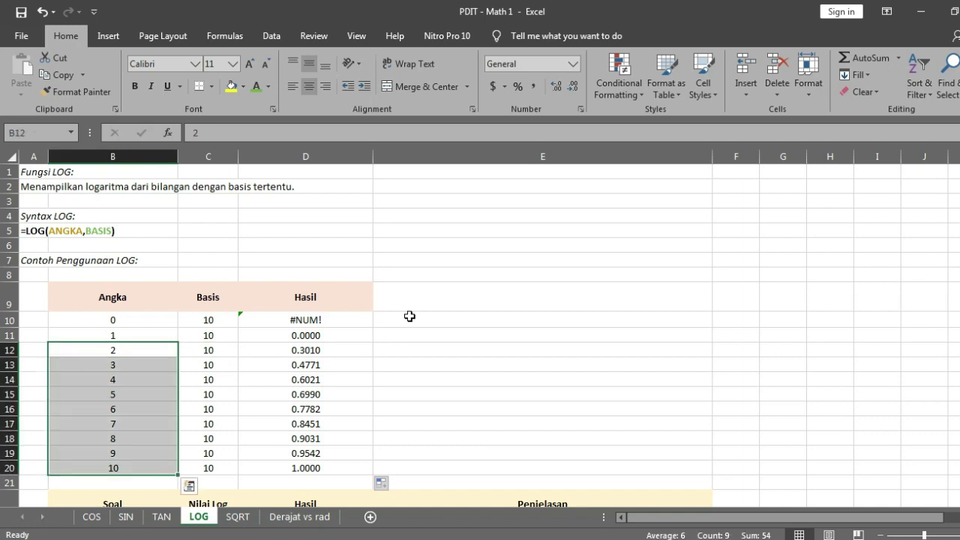
- Review the LOG results one cell at a time from D20 up to D10
left_click(330, 468)
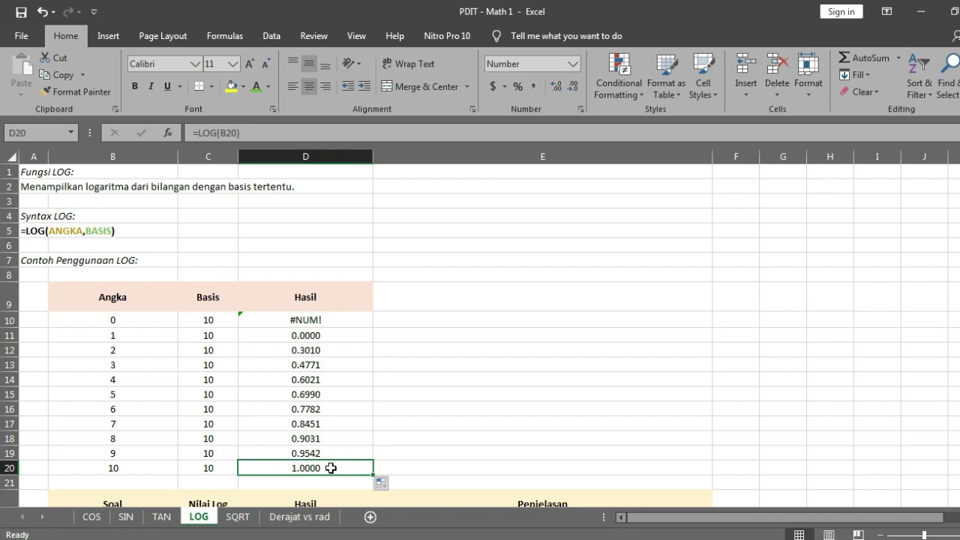
key("Up")
key("Up")
key("Up")
key("Up")
key("Up")
key("Up")
key("Up")
key("Up")
key("Up")
key("Up")
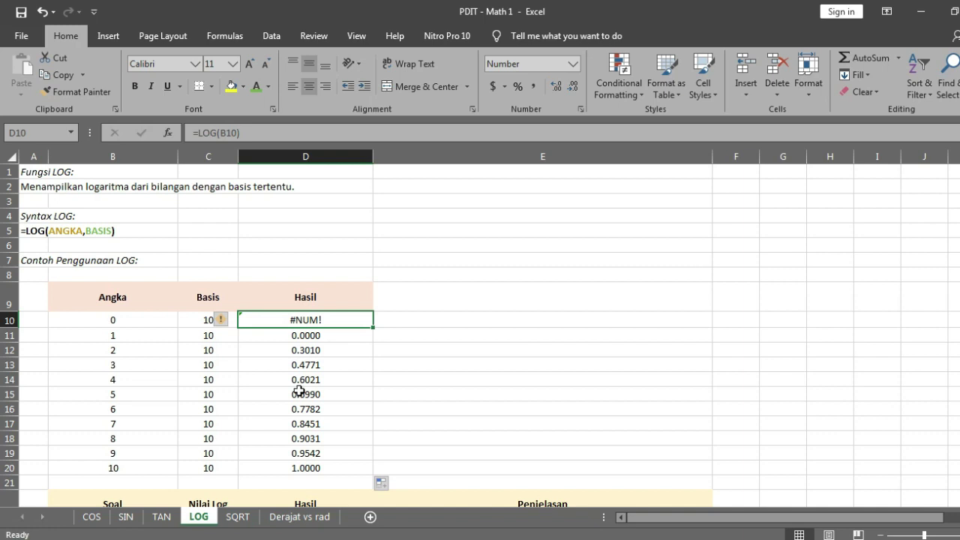
- For the log 18 problem, enter 18 in C23 and =LOG(18) in D23, and compare it with the explanation in E23
scroll(299, 391, "down", 4)
scroll(298, 390, "down", 1)
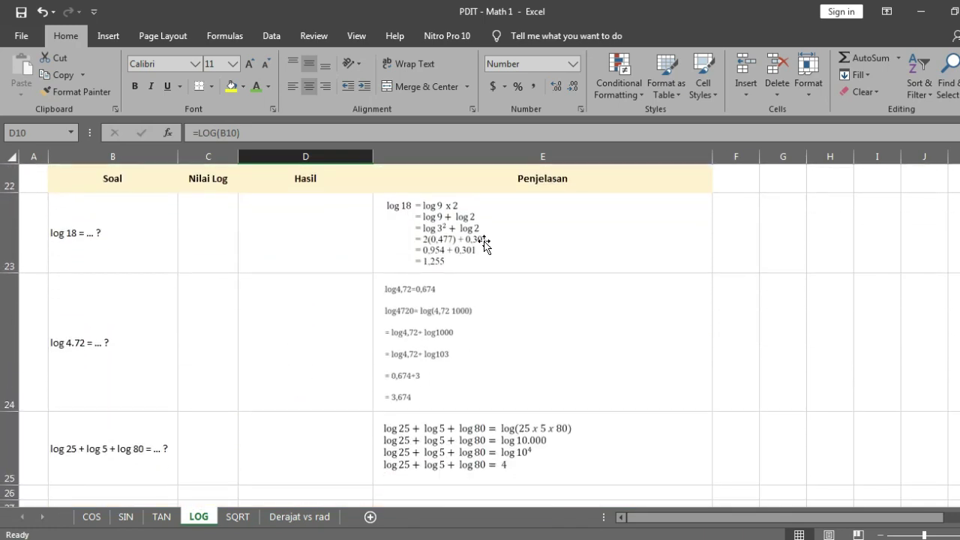
left_click(222, 225)
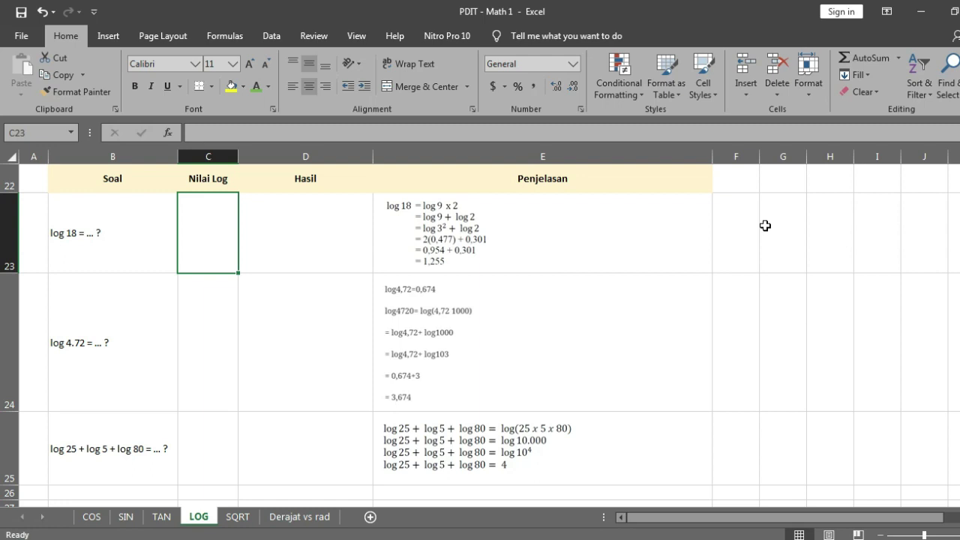
type("18")
key("Tab")
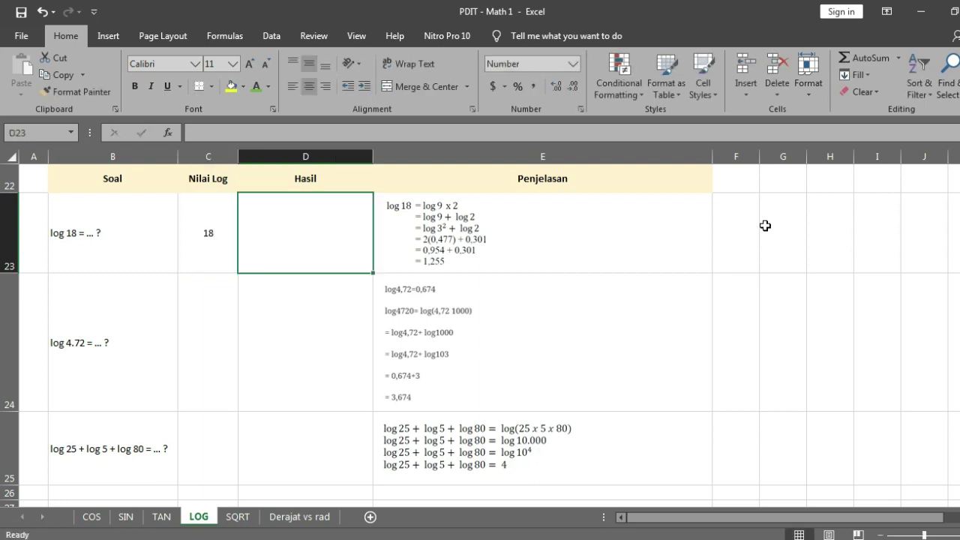
type("=L")
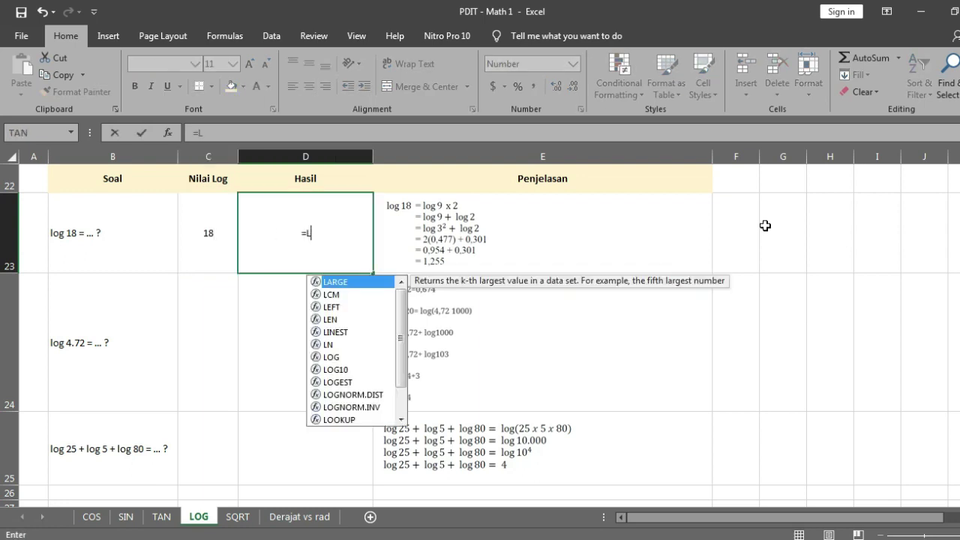
type("OG(")
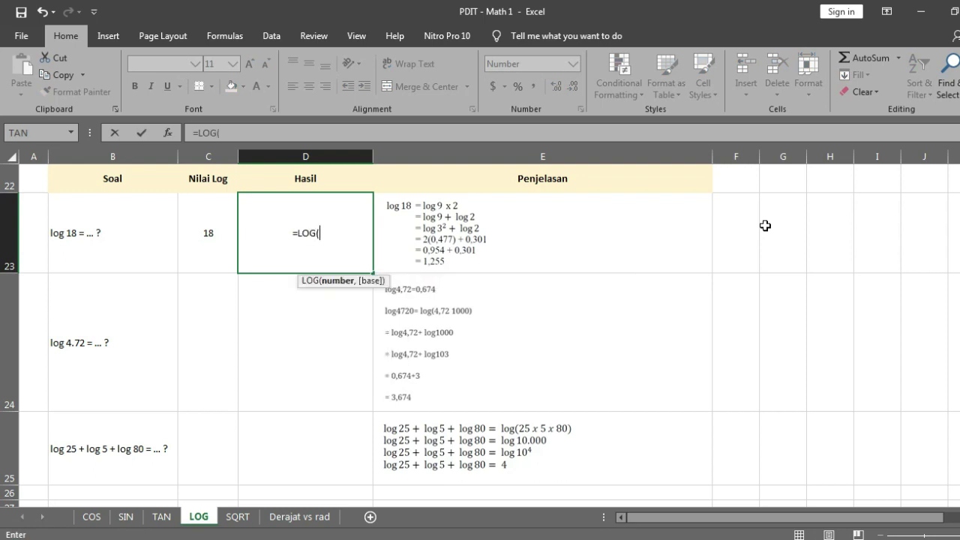
type("1")
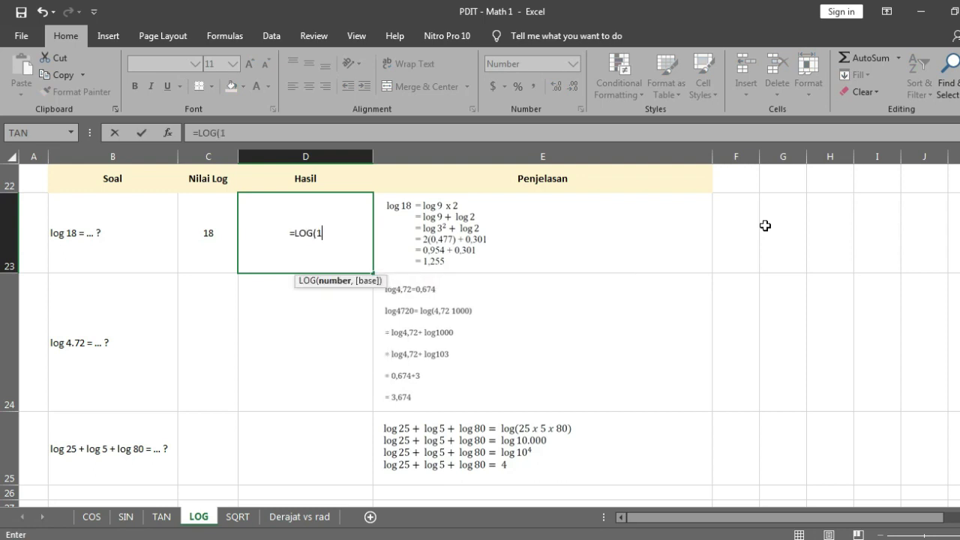
type("8")
key("Return")
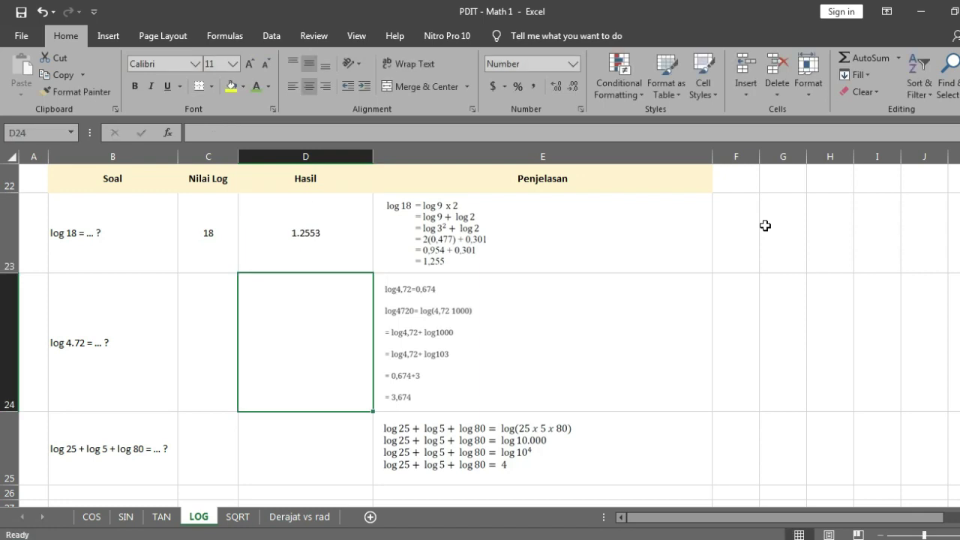
key("Up")
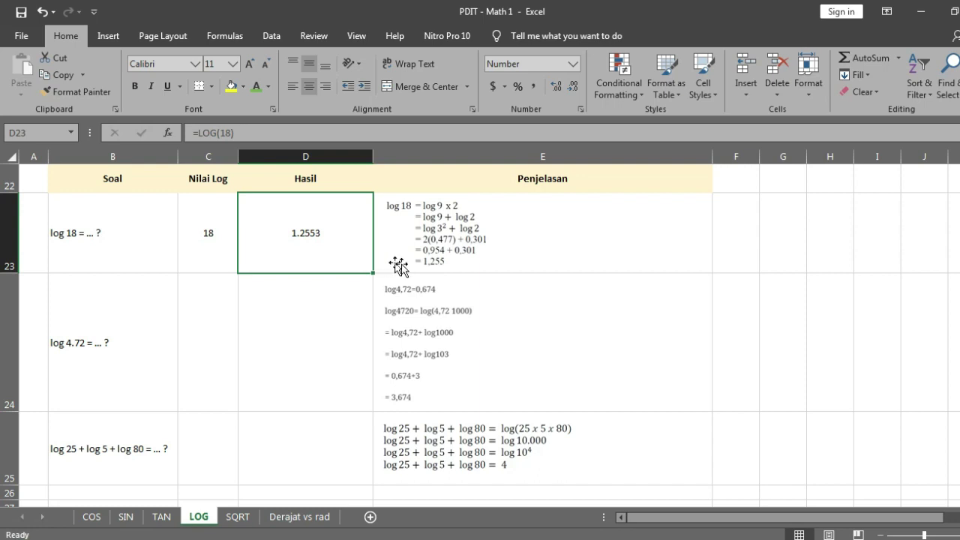
left_click(623, 237)
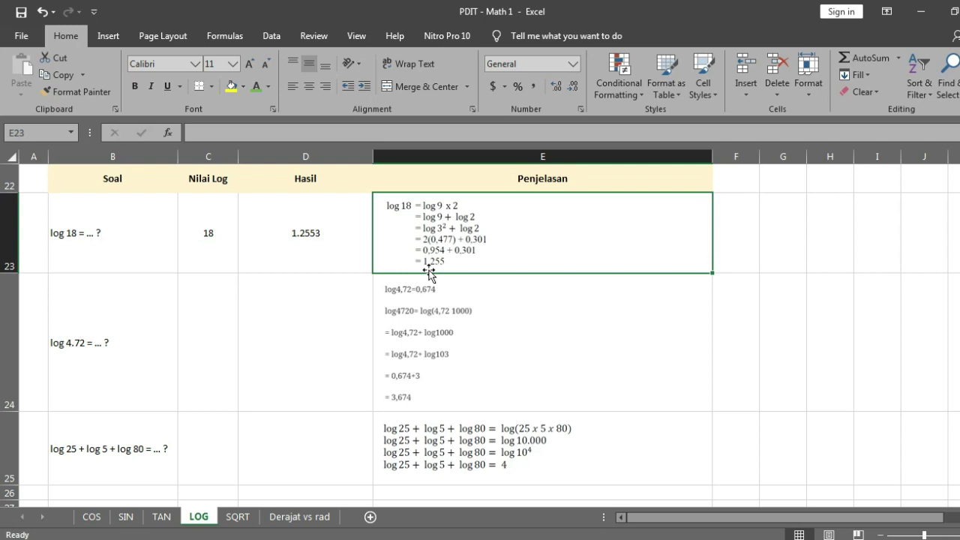
- Compare the log 18 explanation in E23 with the LOG example table and the formula in D23
scroll(428, 270, "up", 7)
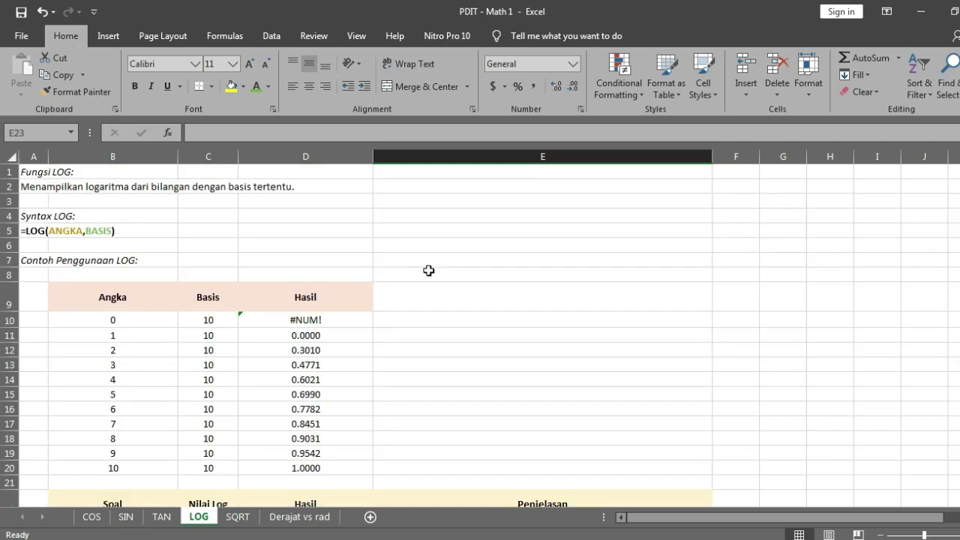
scroll(428, 270, "down", 6)
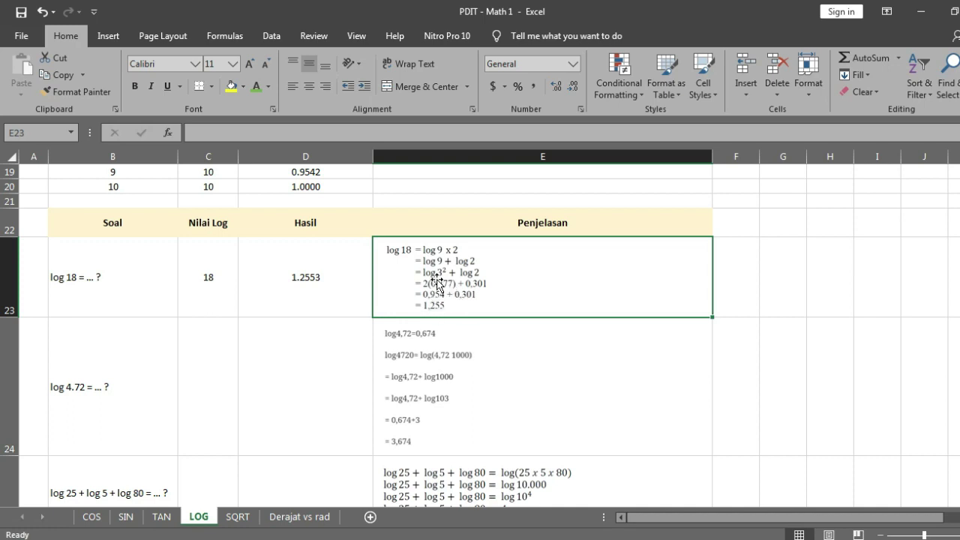
scroll(455, 305, "up", 6)
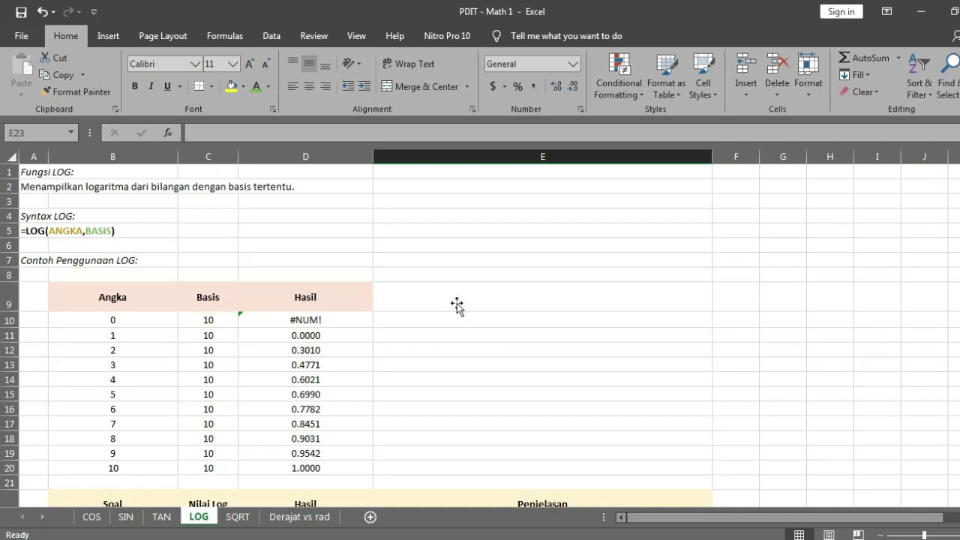
scroll(457, 305, "down", 3)
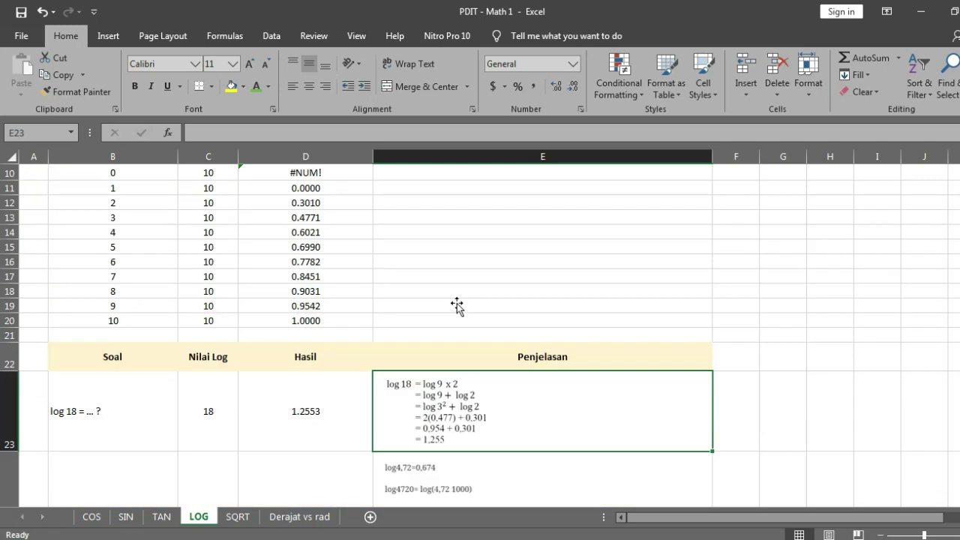
scroll(457, 305, "down", 2)
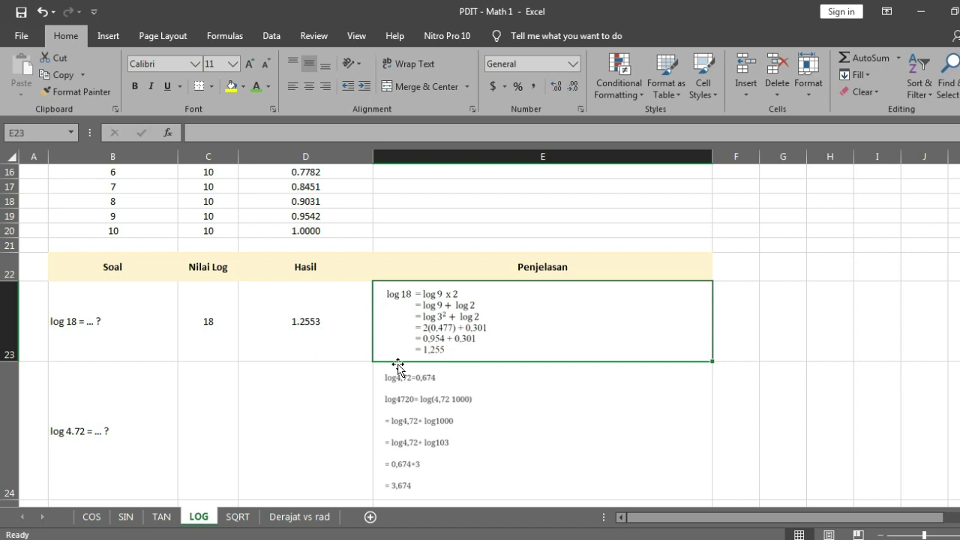
left_click(297, 390)
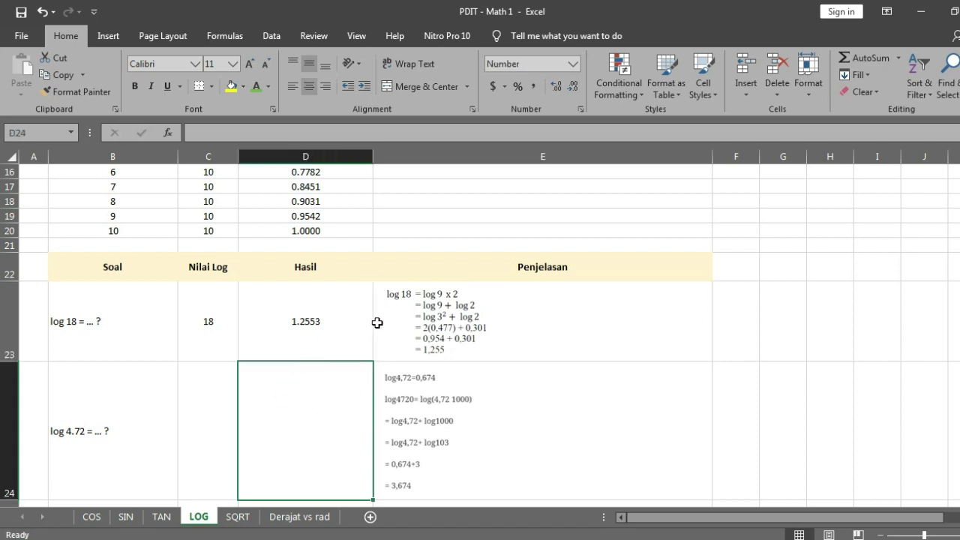
left_click(608, 303)
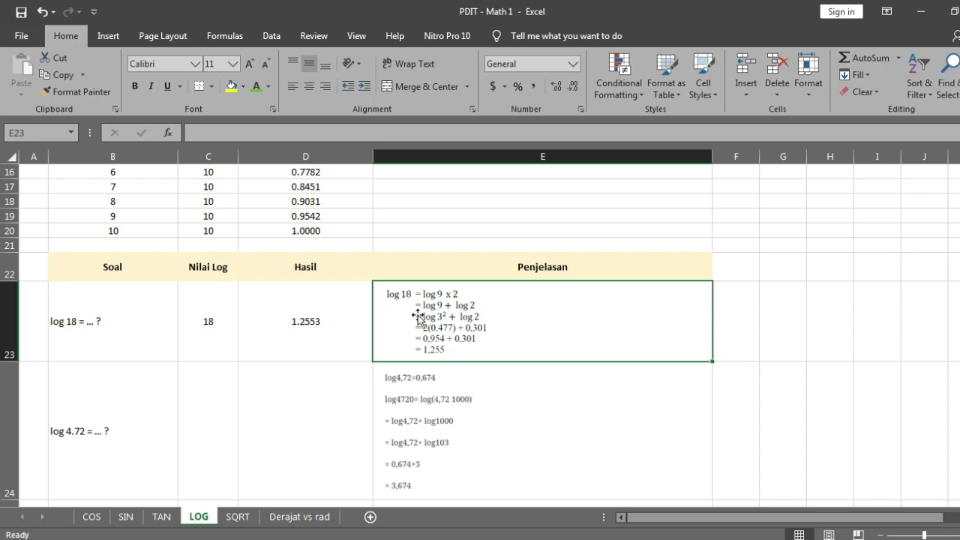
left_click(263, 312)
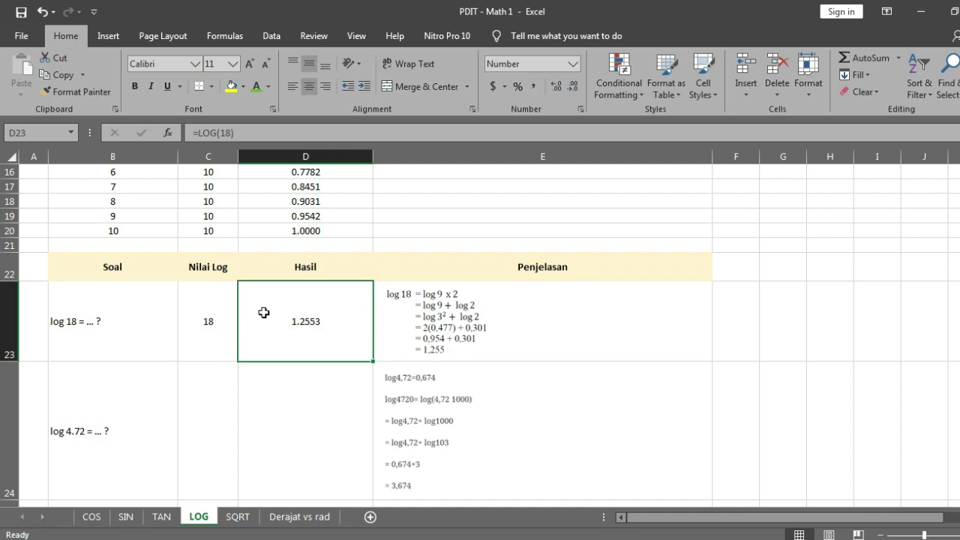
- Enter 4.72 as the Nilai Log value in C24 for the log 4.72 problem
scroll(262, 312, "down", 1)
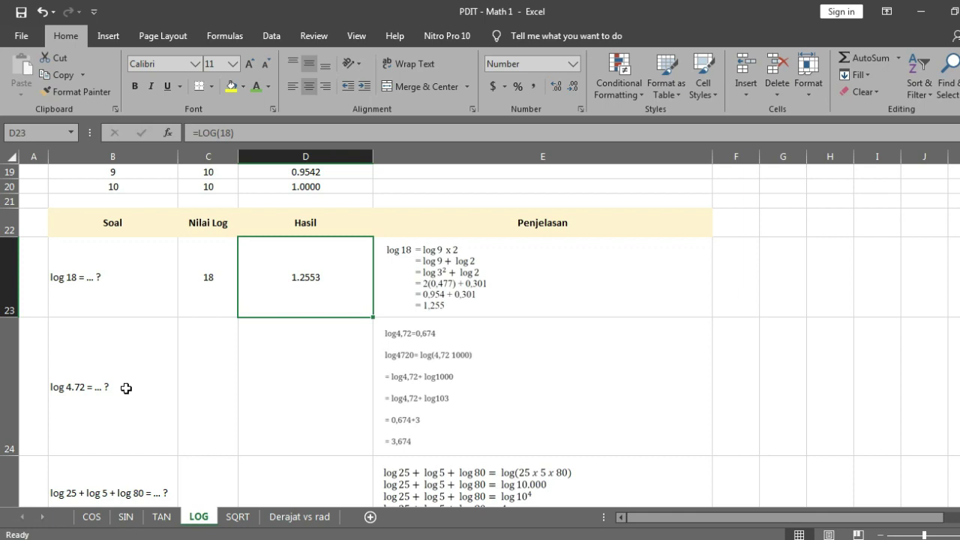
left_click(212, 388)
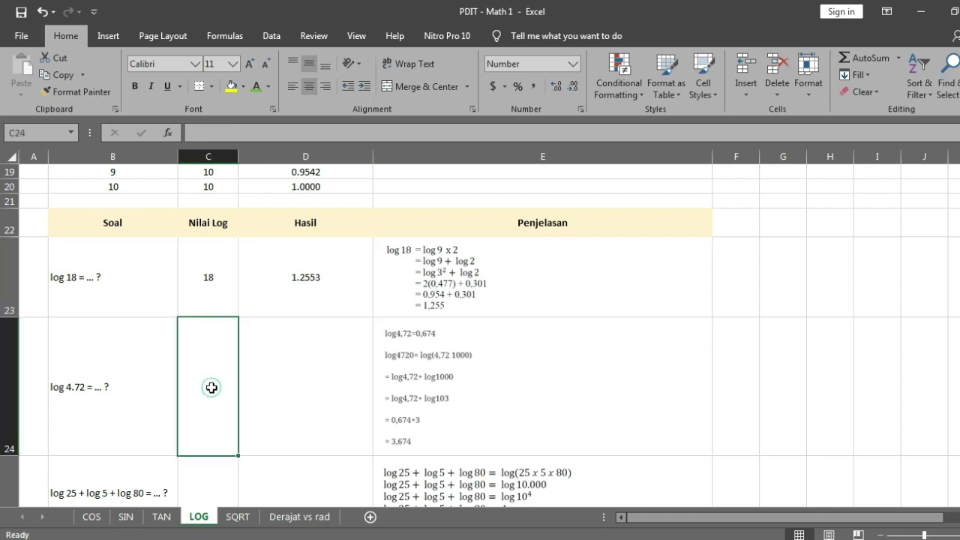
type("4")
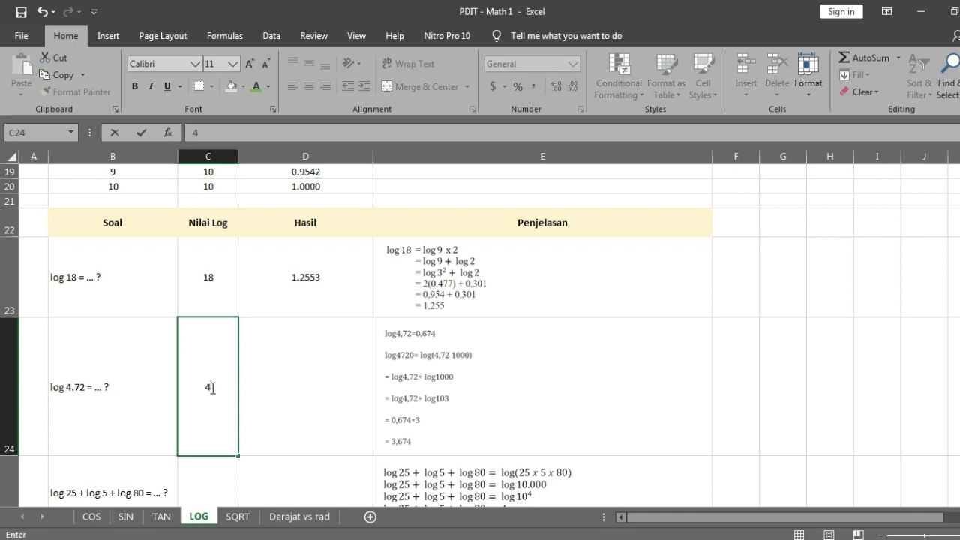
type(".72")
key("Return")
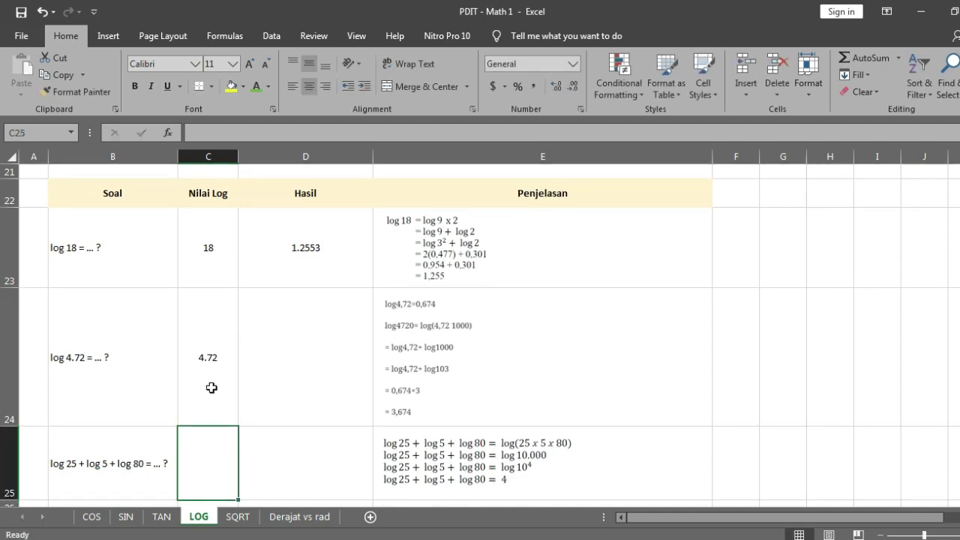
key("Up")
key("Right")
type("=LOG")
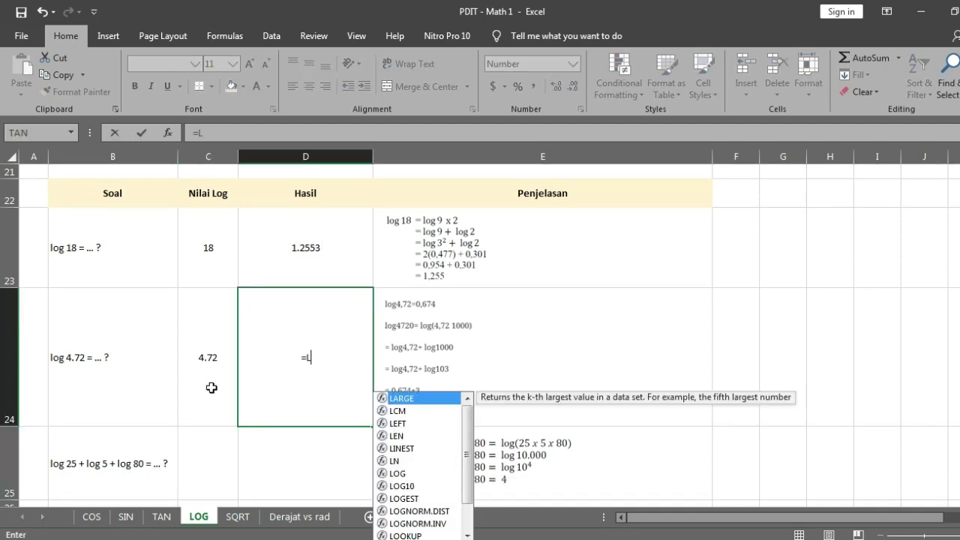
key("BackSpace")
key("BackSpace")
key("BackSpace")
key("BackSpace")
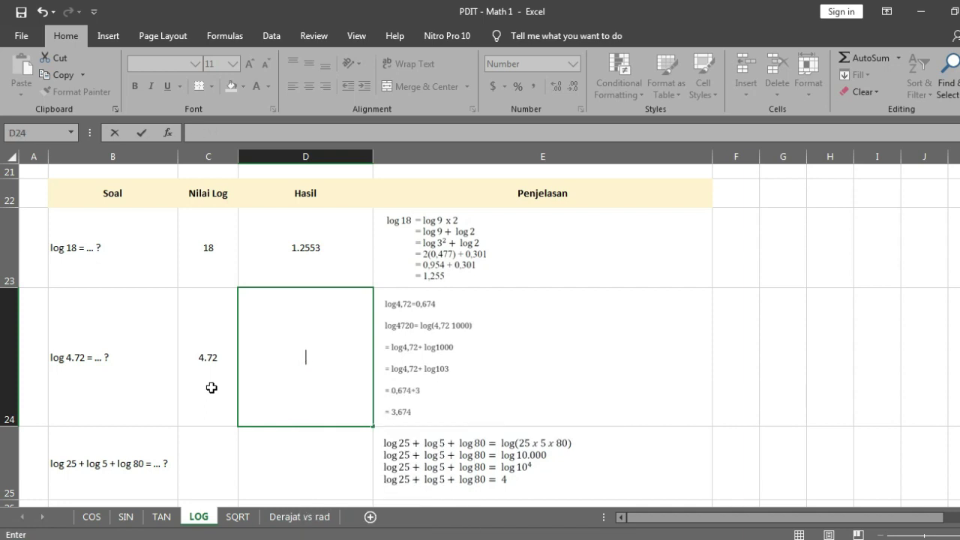
key("Return")
key("Up")
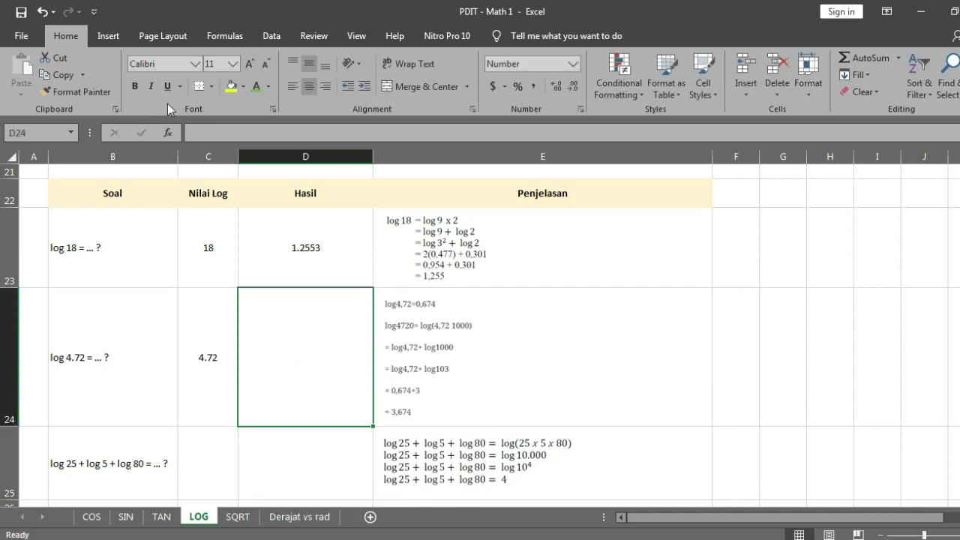
- Insert the LOG function from the Math & Trig functions into D24, with C24 as Number and no Base
left_click(223, 35)
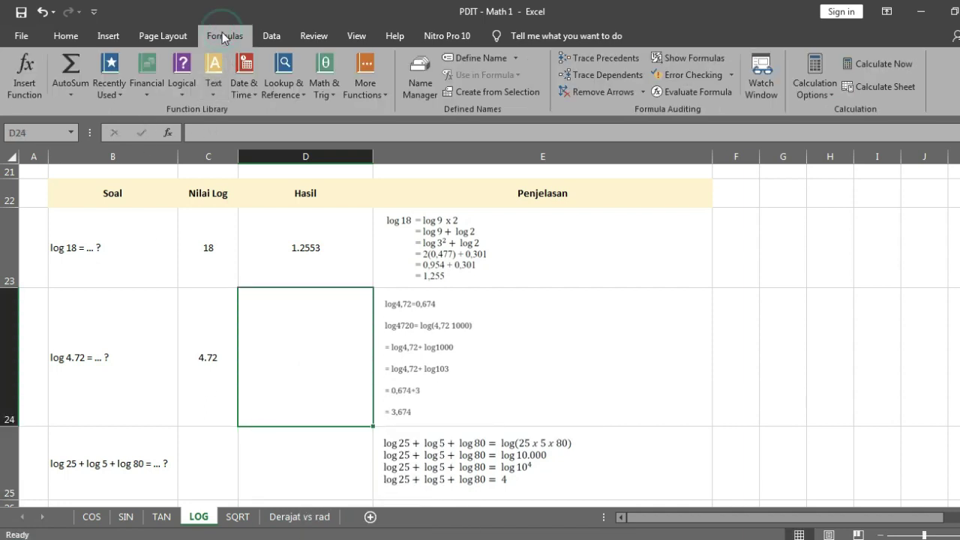
left_click(324, 86)
scroll(361, 240, "down", 14)
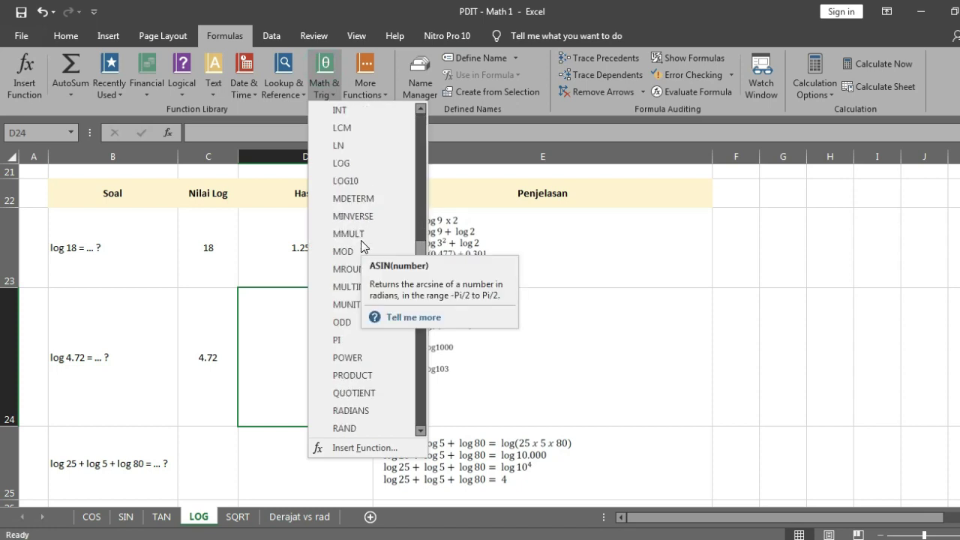
scroll(361, 240, "up", 4)
scroll(361, 240, "up", 1)
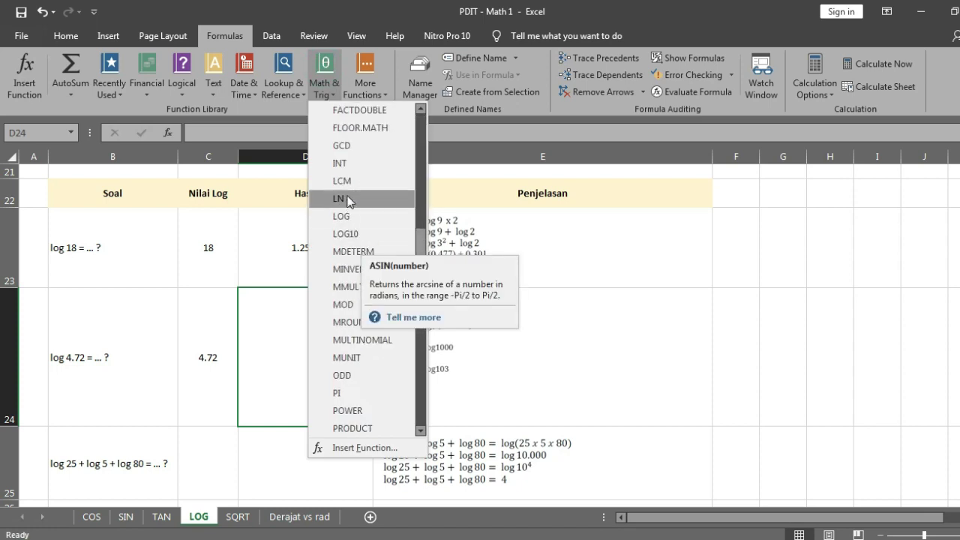
left_click(358, 216)
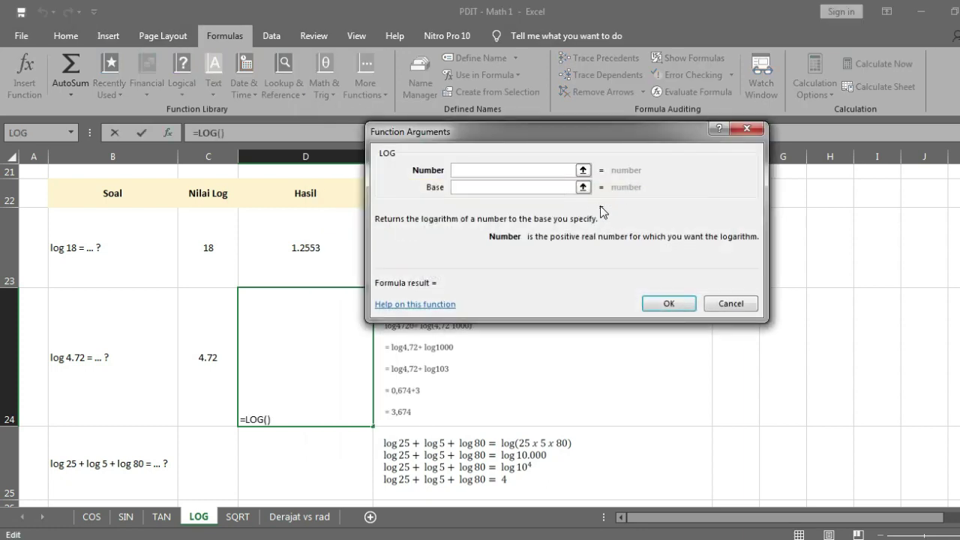
left_click(582, 170)
left_click(224, 321)
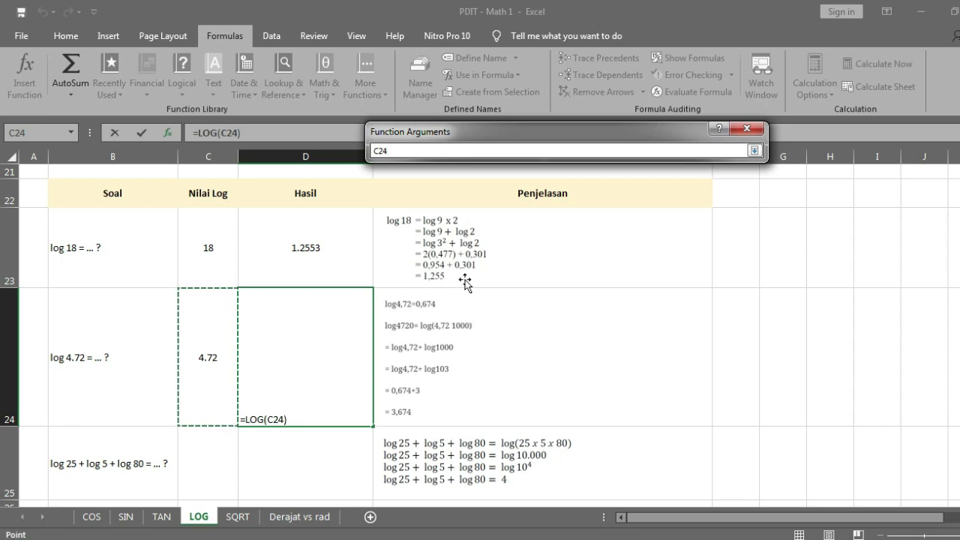
key("Return")
key("Return")
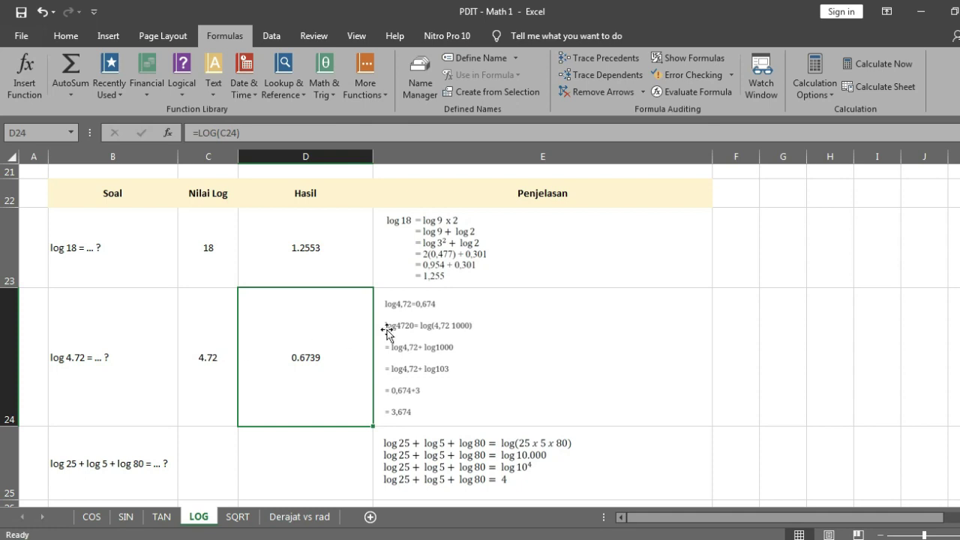
- Change the Nilai Log value in C24 to 4720
double_click(223, 360)
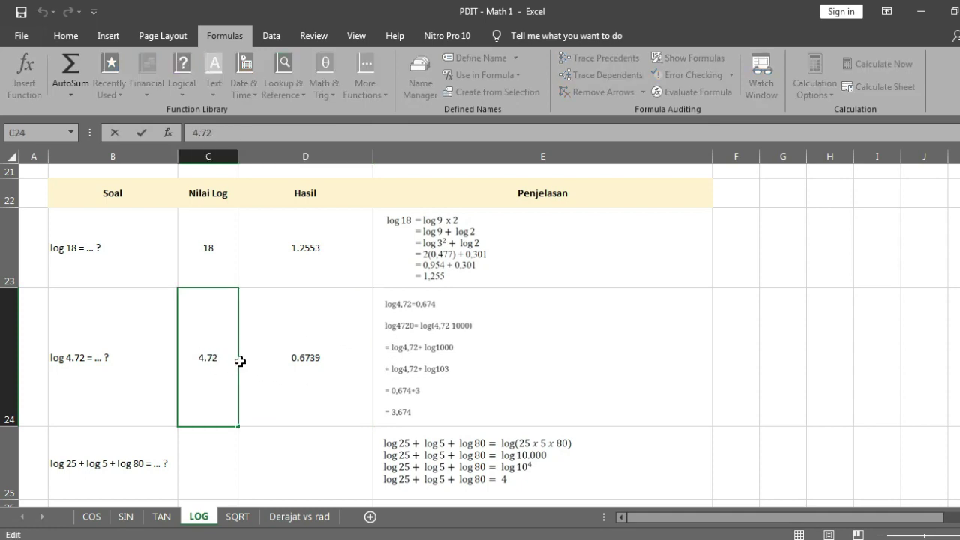
key("BackSpace")
key("BackSpace")
key("BackSpace")
type("720")
key("Return")
key("Up")
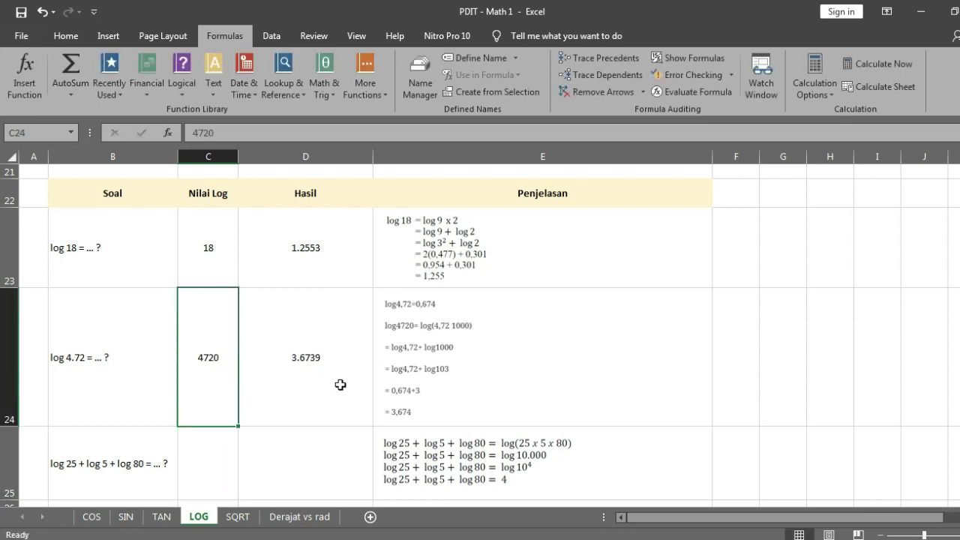
- Change the Soal text in B24 to read "log 4720 = ... ?", matching the worked explanation
left_click(527, 329)
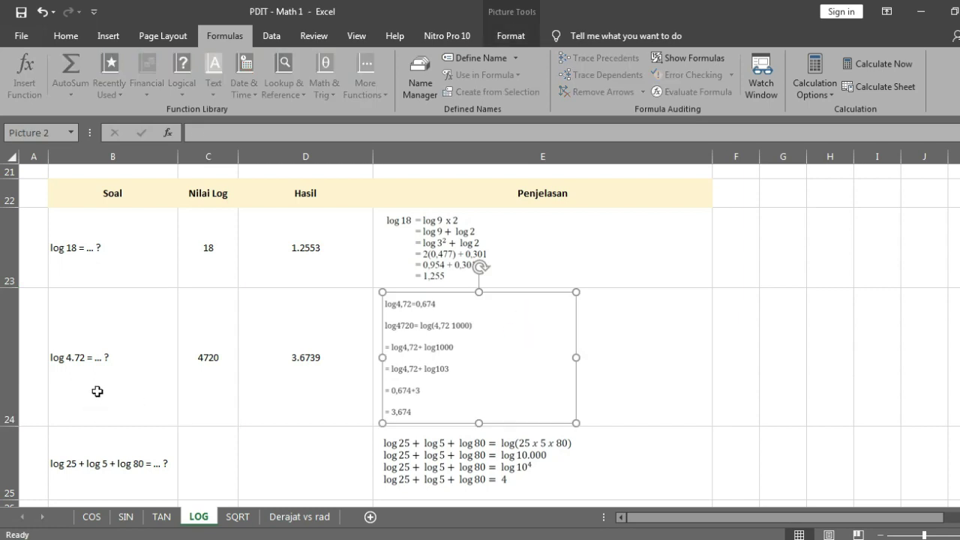
double_click(87, 357)
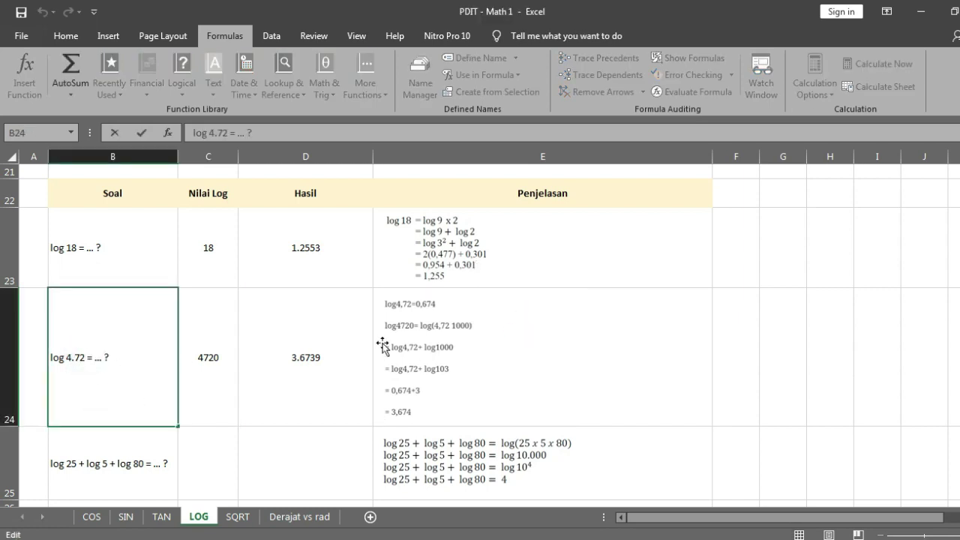
key("BackSpace")
key("BackSpace")
key("BackSpace")
type("720")
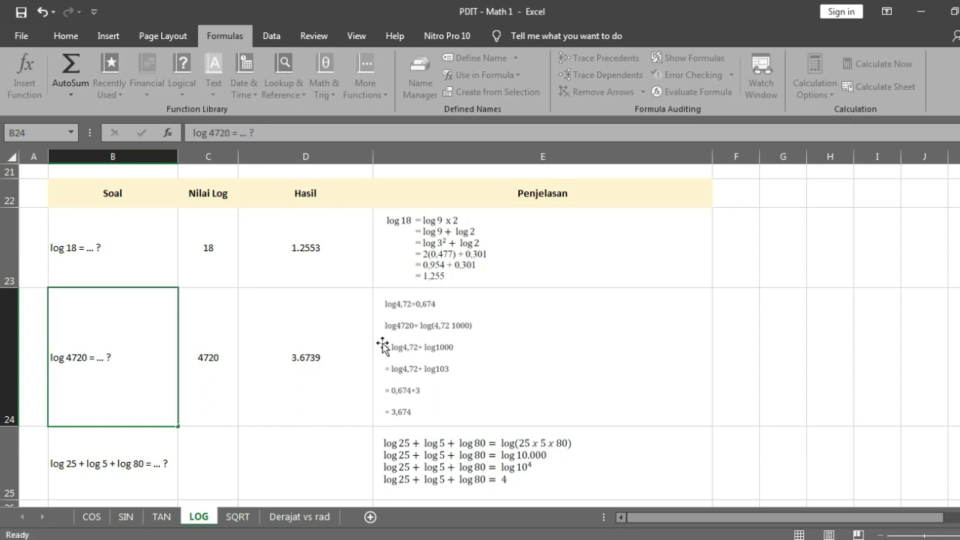
key("Return")
- Check the log 4720 result in D24 and its value in C24 against the worked explanation in E24
key("Up")
key("Right")
key("Right")
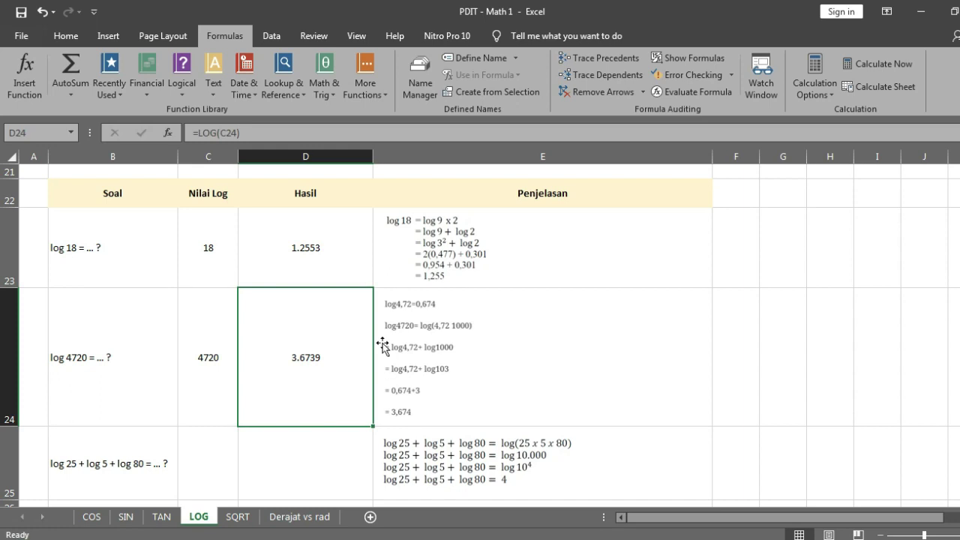
left_click(754, 343)
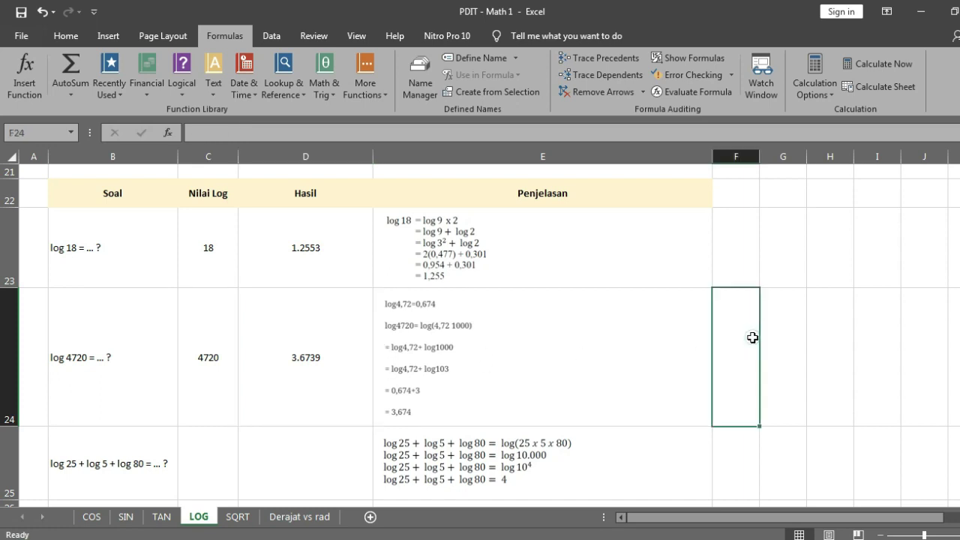
left_click(559, 350)
left_click(638, 332)
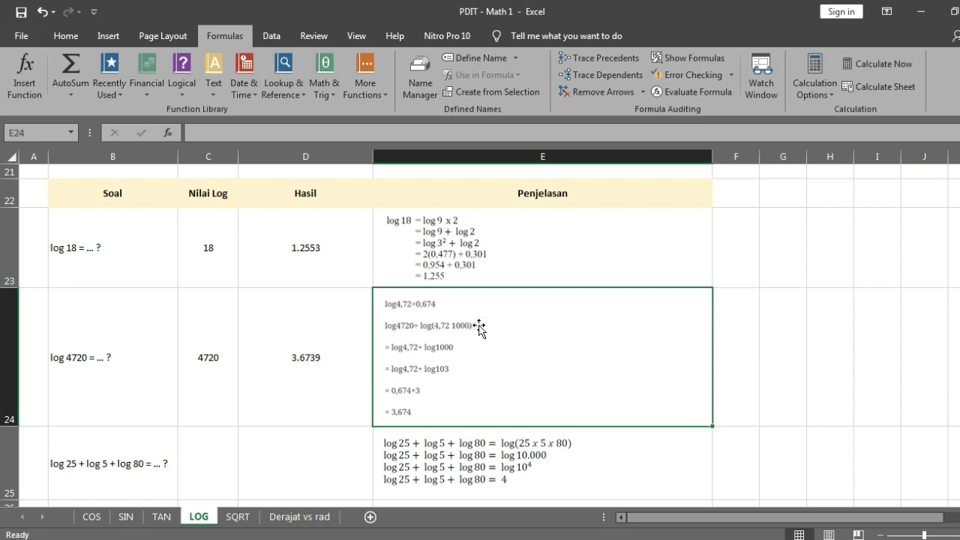
left_click(206, 384)
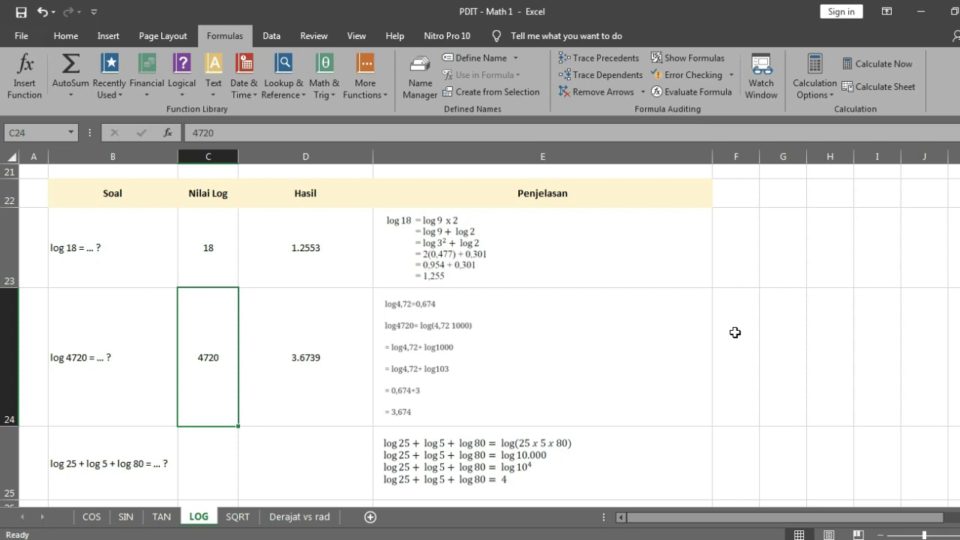
left_click(758, 332)
scroll(754, 334, "up", 2)
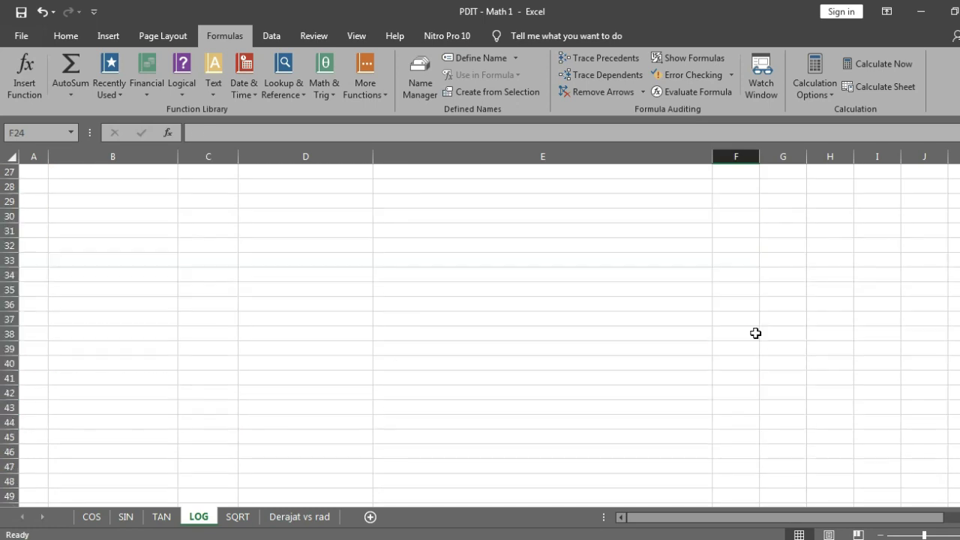
scroll(754, 334, "down", 2)
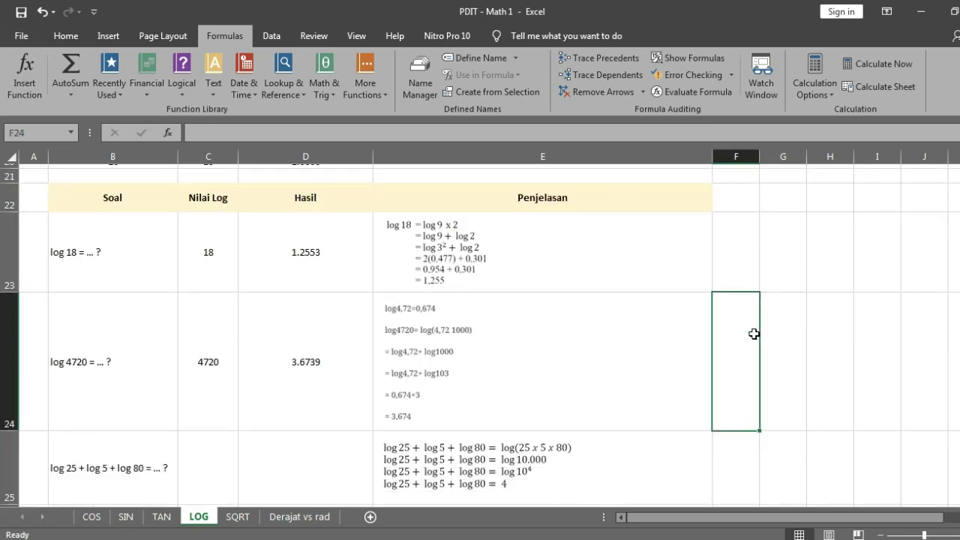
right_click(390, 442)
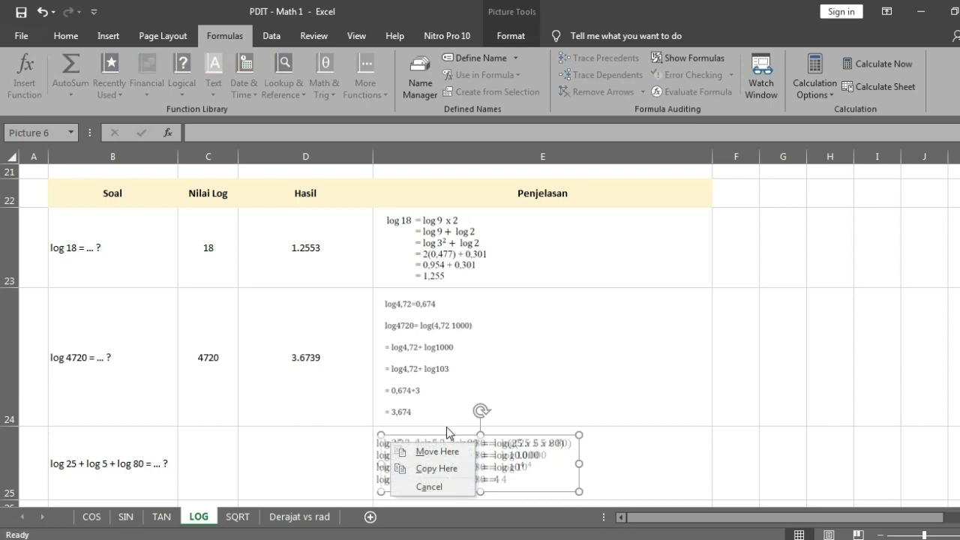
left_click(690, 374)
left_click(773, 368)
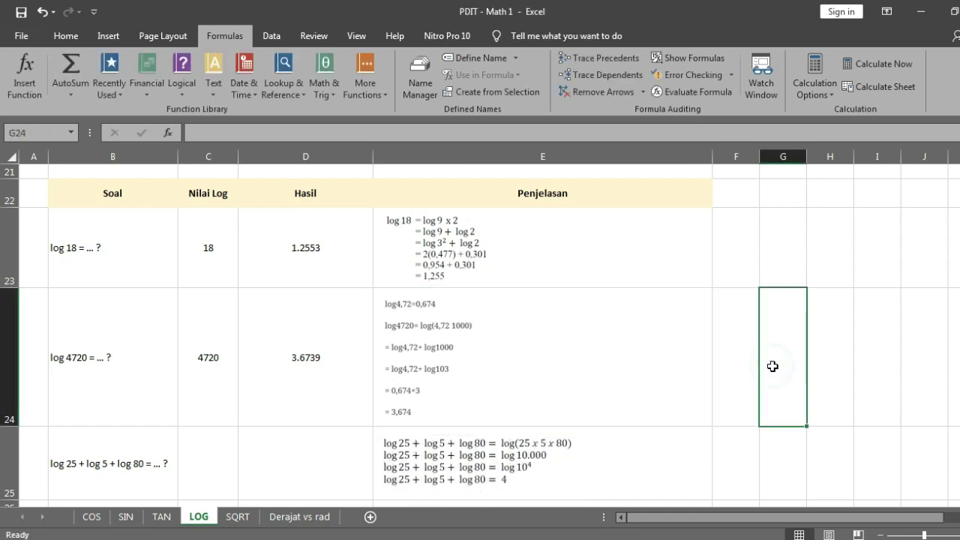
- Enter 10000 as the Nilai Log value in C25, following the worked explanation in E25
left_click(216, 459)
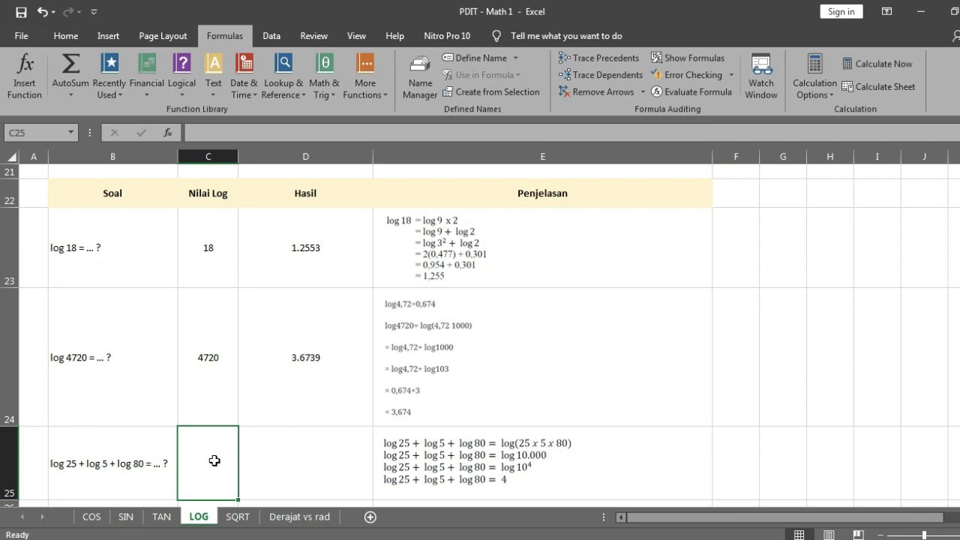
left_click(471, 459)
left_click(621, 462)
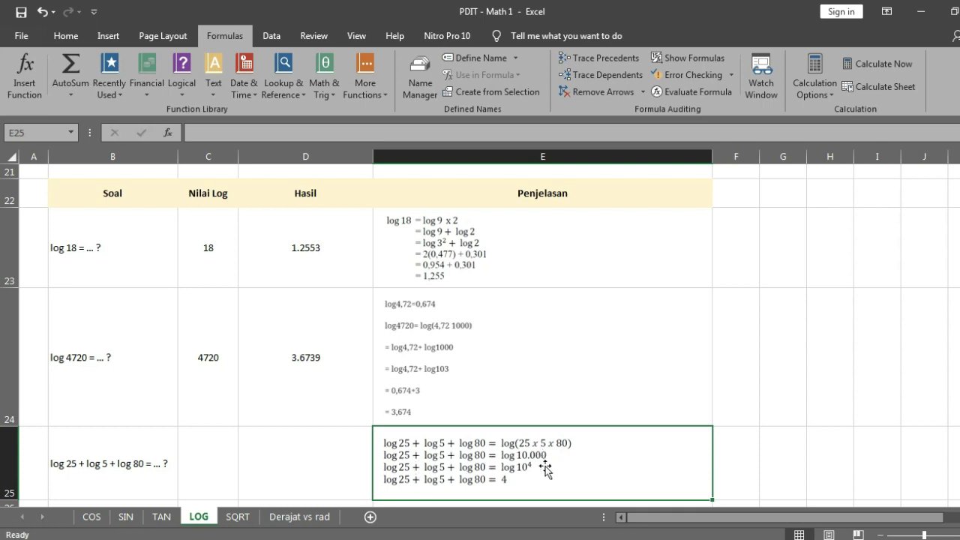
left_click(205, 462)
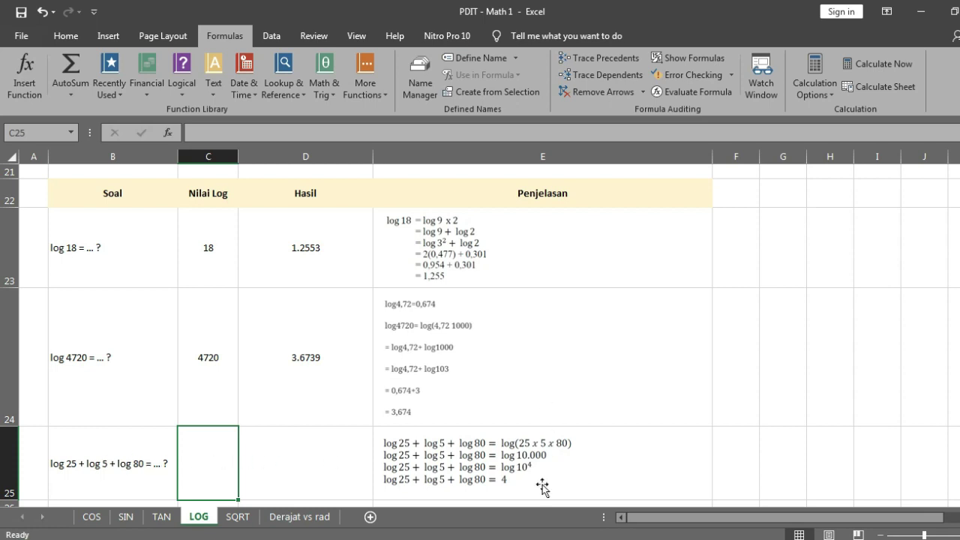
left_click(110, 446)
left_click(199, 455)
type("1000")
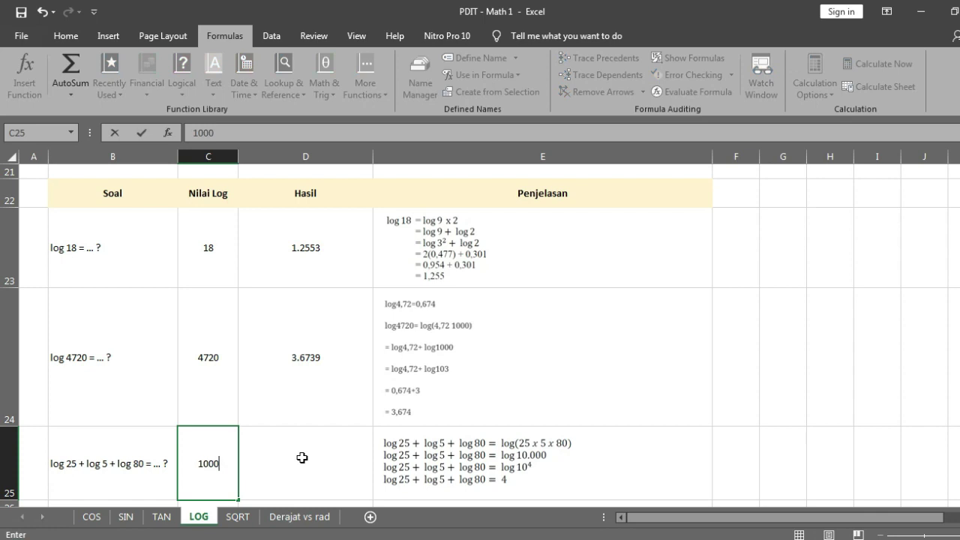
type("0")
key("Return")
- Calculate the logarithm of the C25 value in D25 with the formula =LOG(C25)
key("Up")
key("Right")
type("=L")
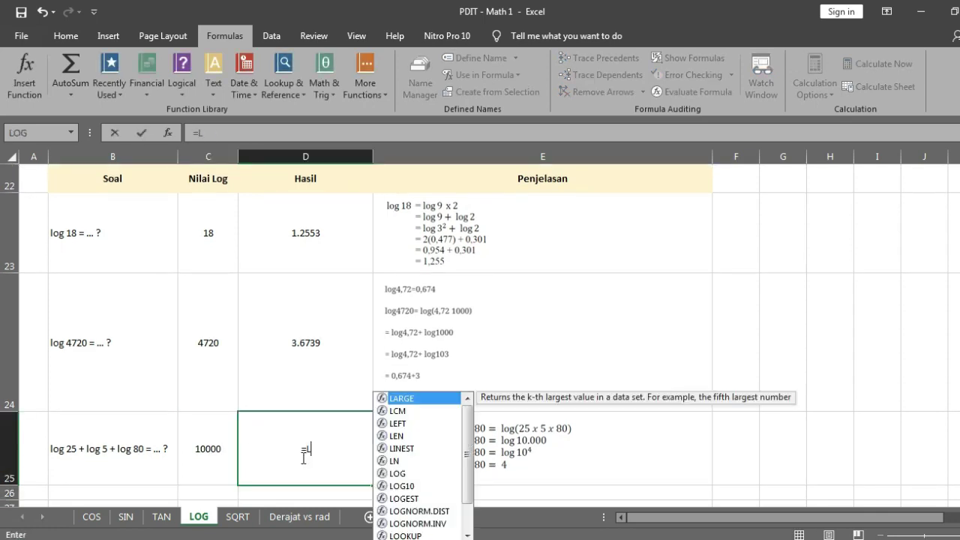
type("OG(")
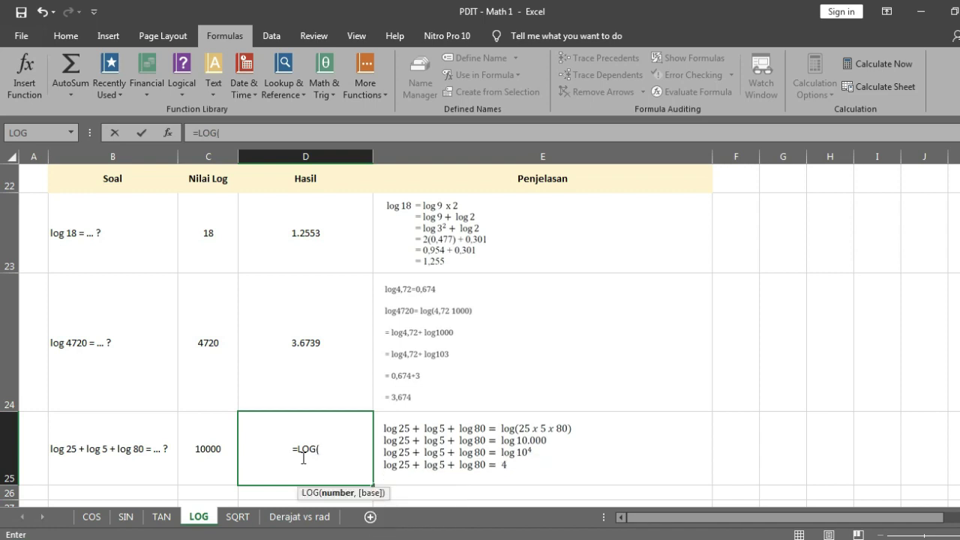
left_click(212, 457)
key("ctrl+Return")
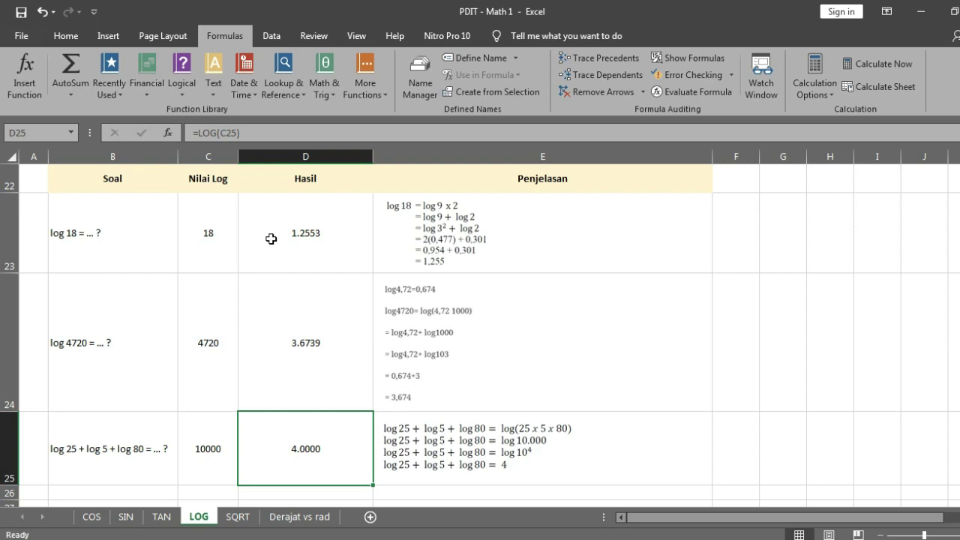
- Reduce the number format of the D25 result to zero decimal places
left_click(69, 35)
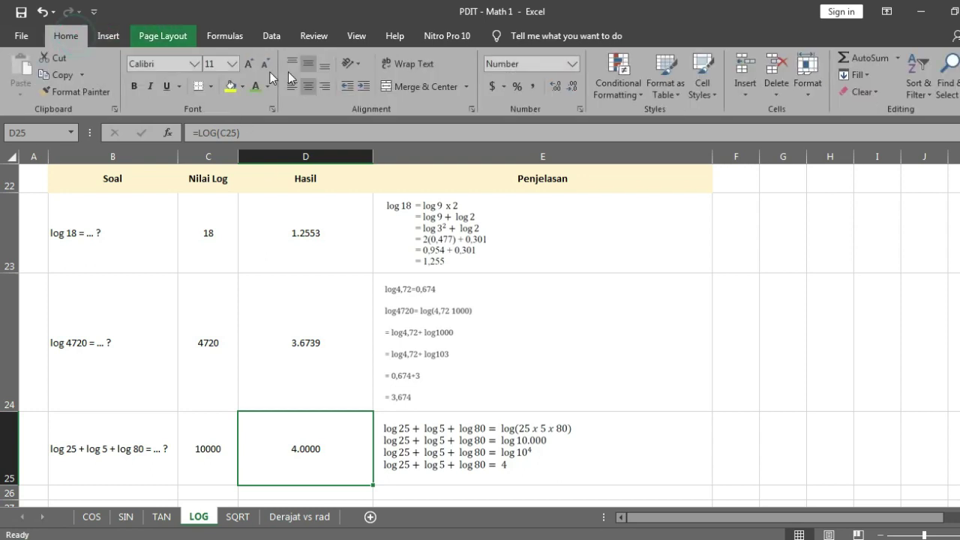
left_click(573, 89)
left_click(573, 89)
left_click(573, 89)
left_click(573, 89)
left_click(604, 313)
left_click(811, 294)
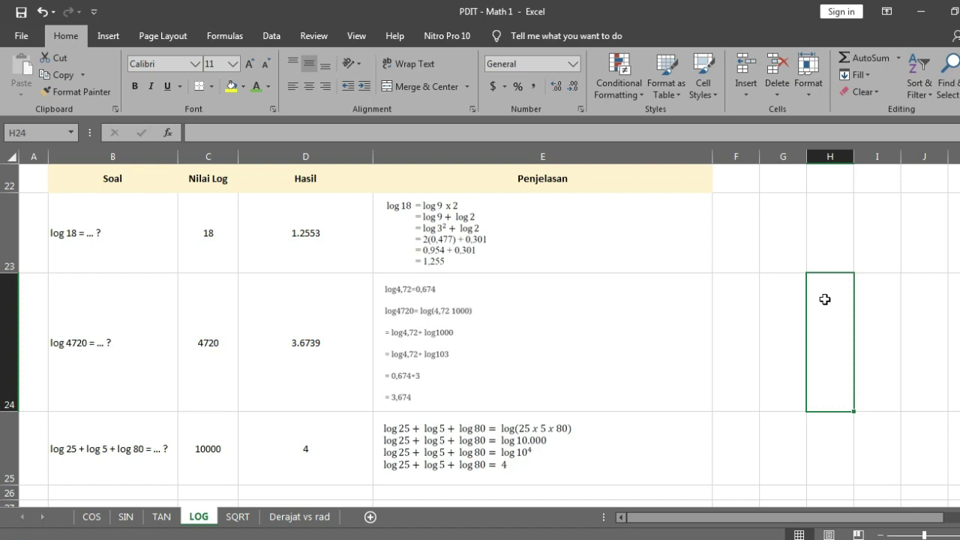
- Review the LOG formulas in D25, D10 and D24 and the Nilai Log values in C23:C25
left_click(275, 450)
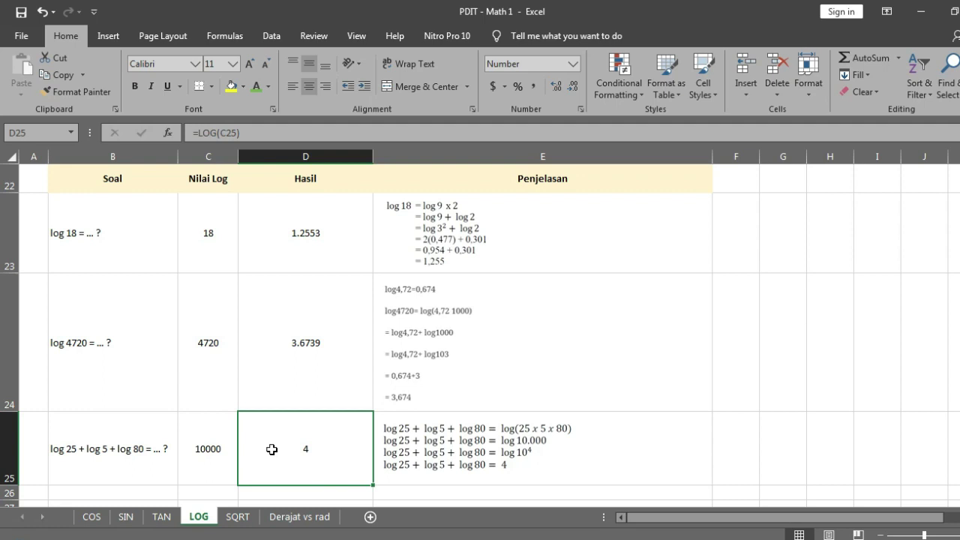
scroll(273, 450, "up", 7)
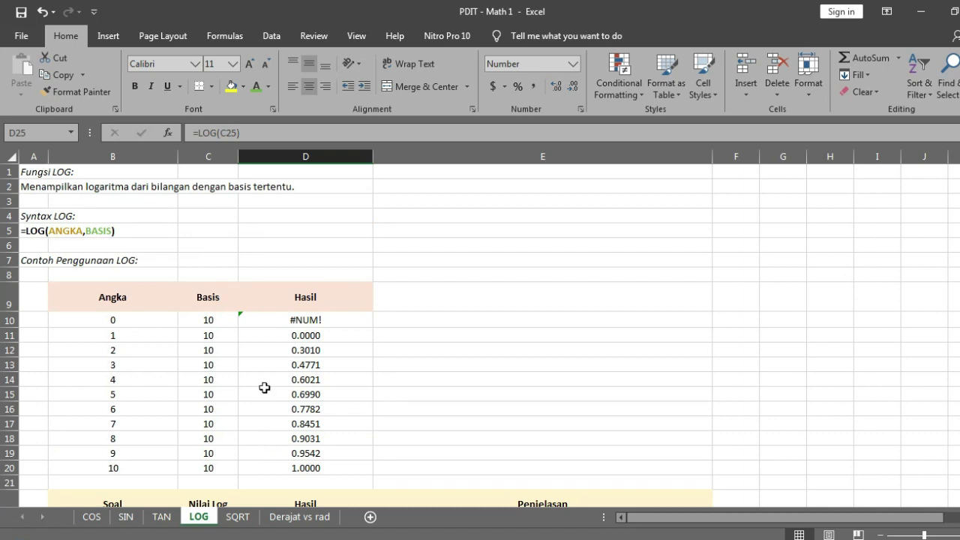
left_click(278, 294)
left_click(282, 318)
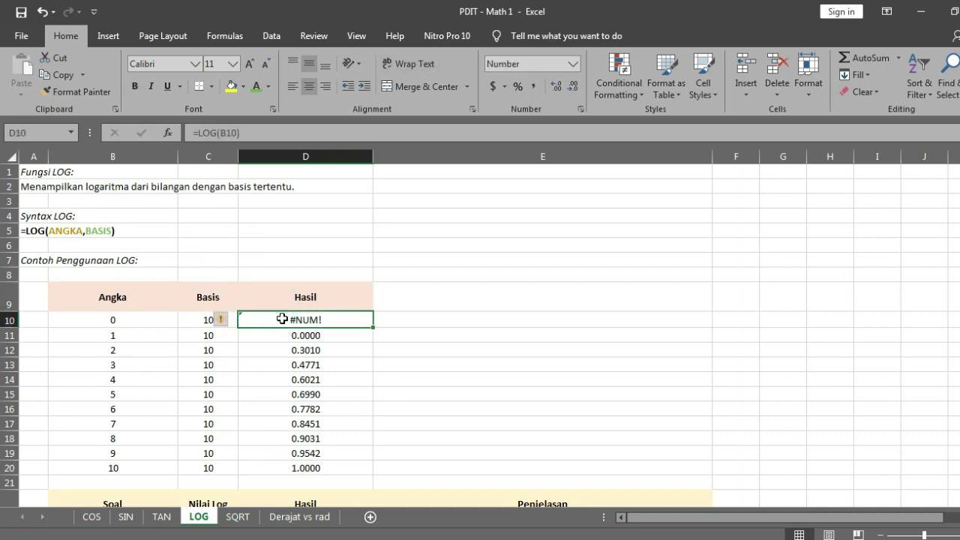
scroll(282, 319, "down", 7)
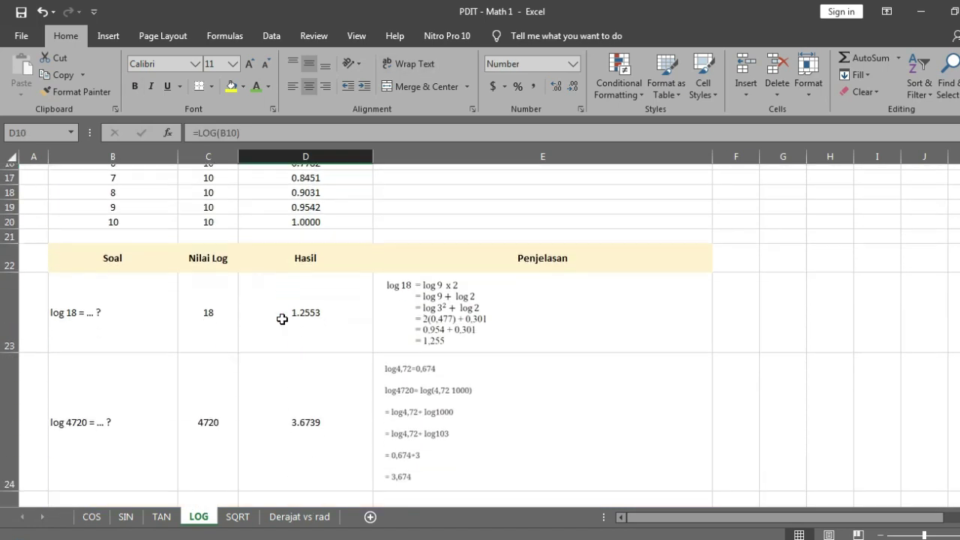
left_click(285, 297)
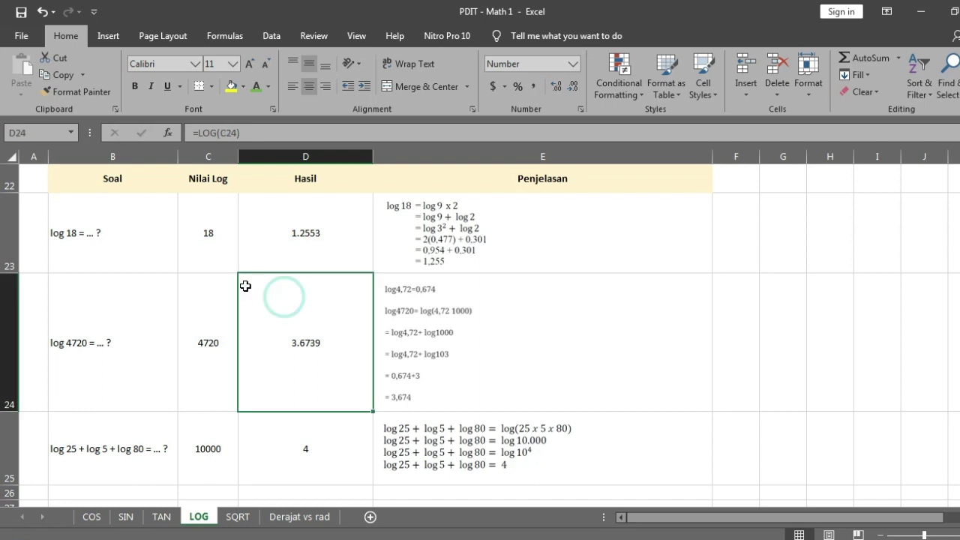
left_click(219, 260)
left_click(221, 305)
left_click(229, 432)
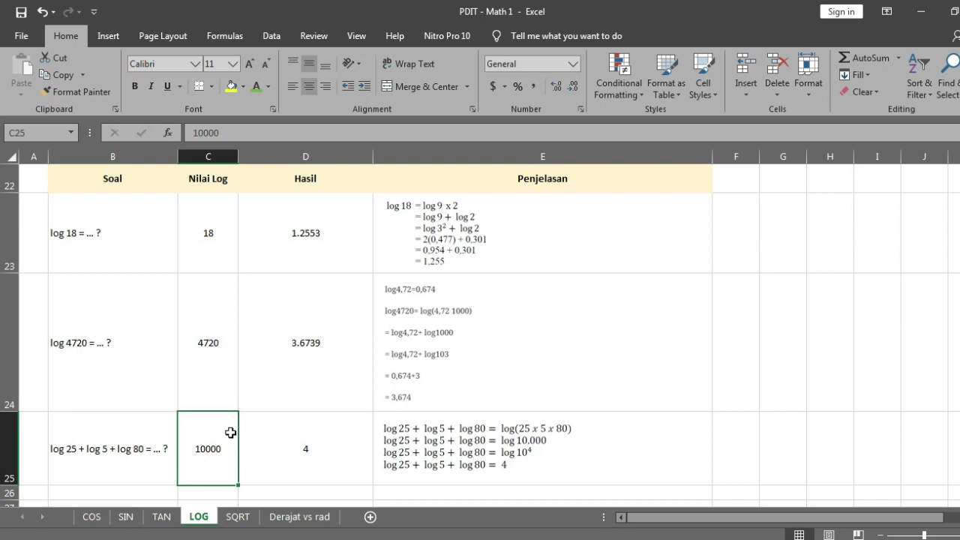
- Compare the Soal texts in B23:B25 with their Nilai Log values, and the D25 result with the explanation in E25
left_click(133, 431)
left_click(133, 370)
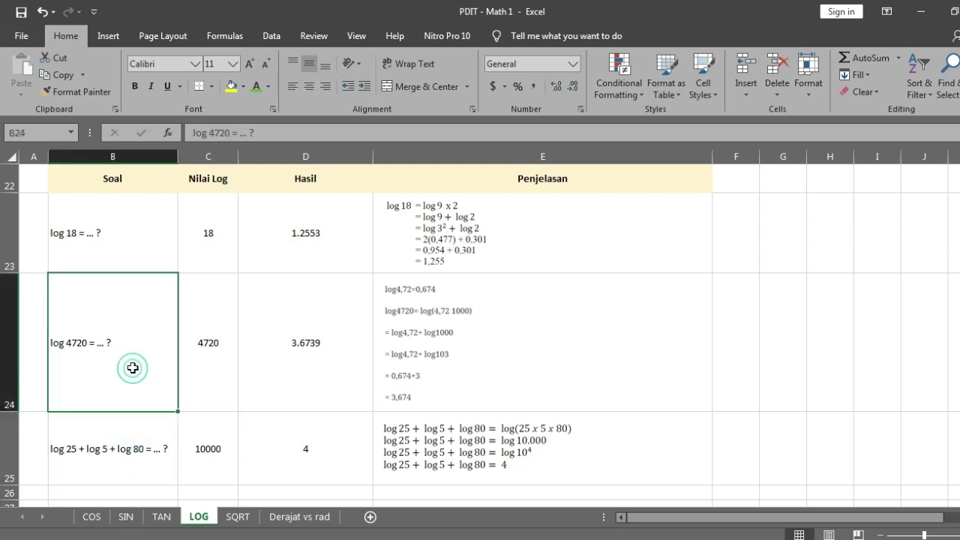
left_click(218, 362)
left_click(126, 239)
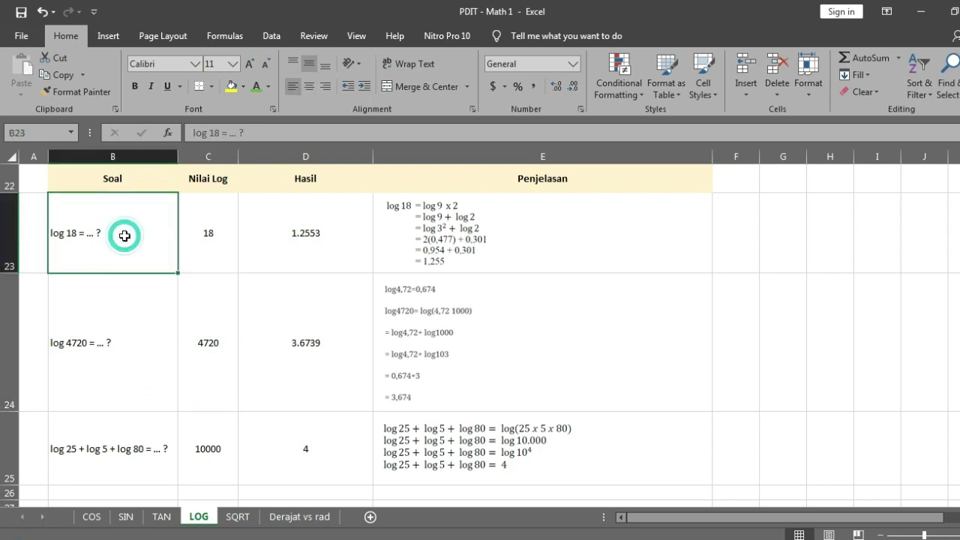
left_click(212, 250)
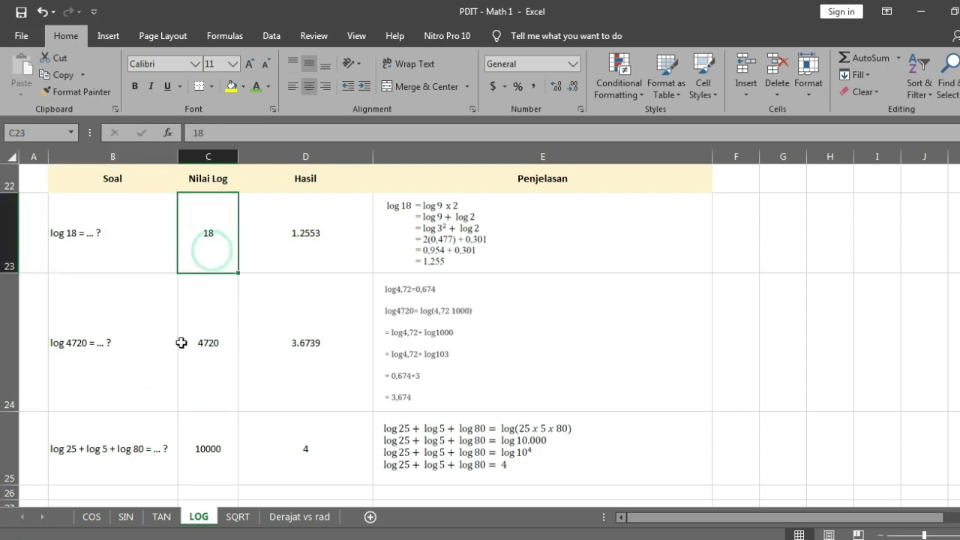
left_click(140, 421)
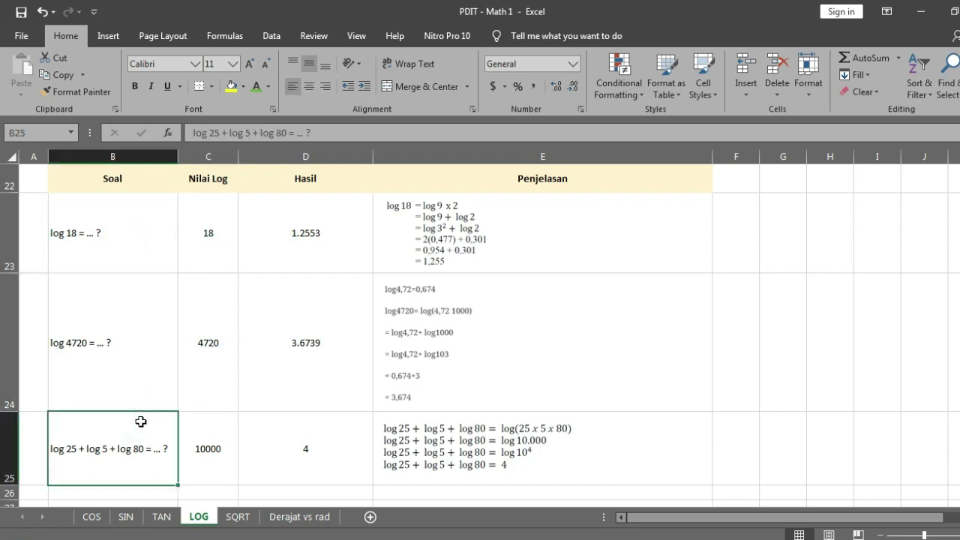
left_click(214, 426)
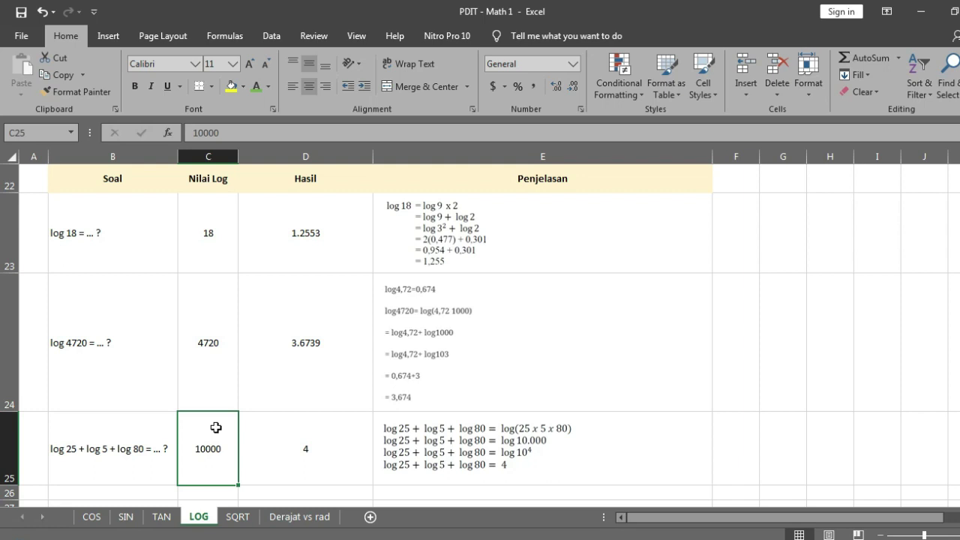
left_click(262, 433)
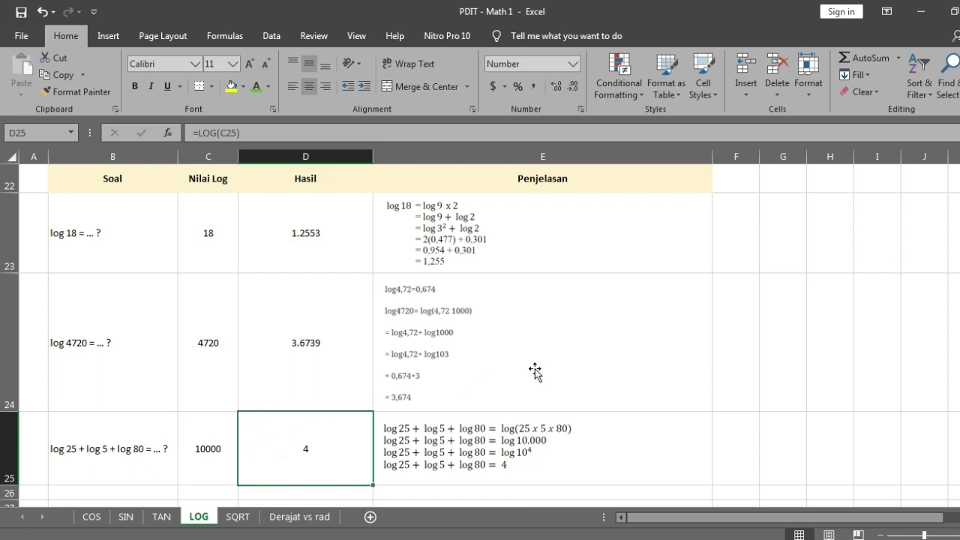
left_click(623, 442)
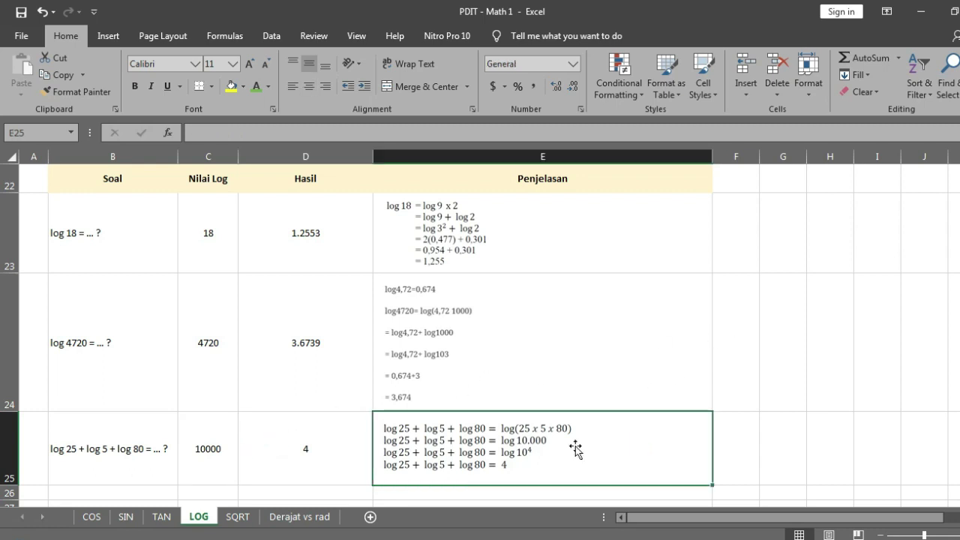
left_click(300, 442)
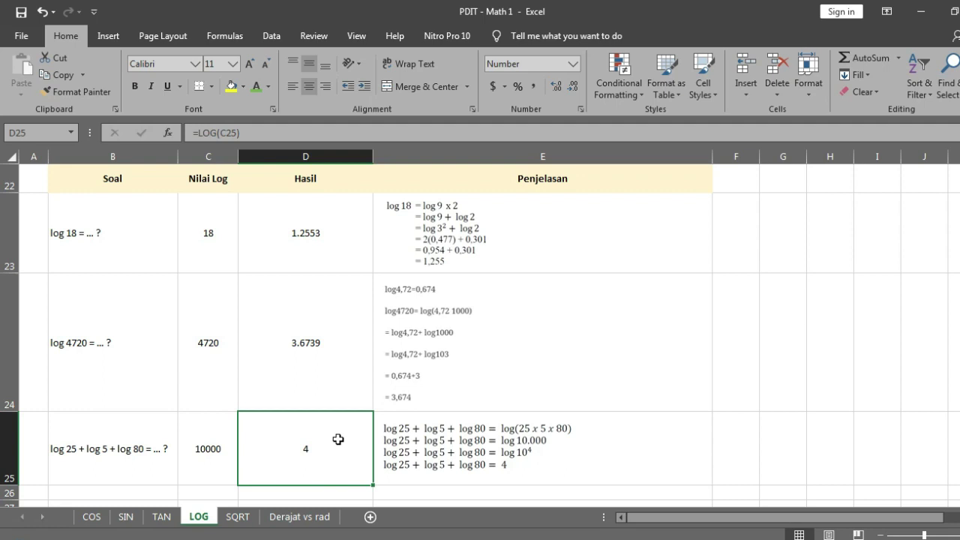
scroll(278, 458, "up", 4)
scroll(277, 457, "up", 3)
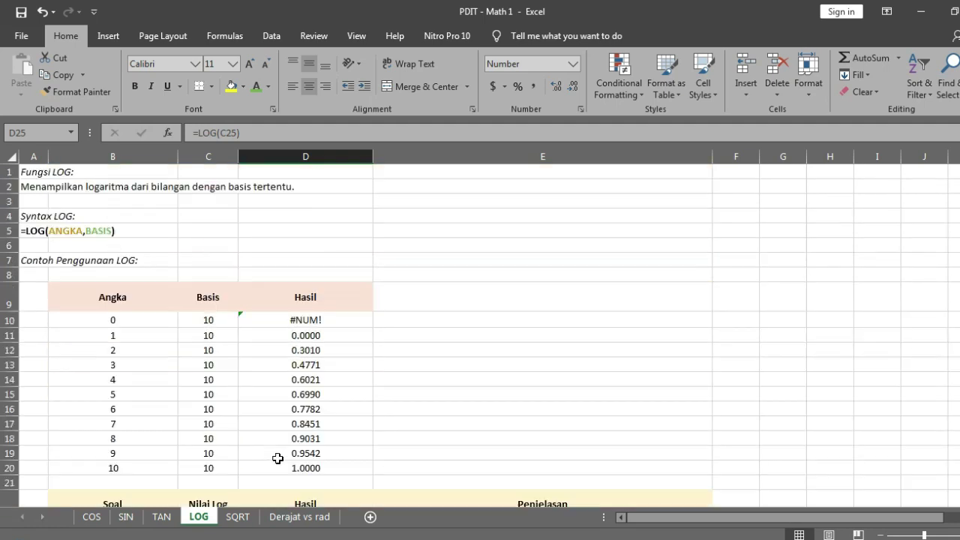
- On the SQRT sheet, colour the ANGKA argument of the syntax text in A5 green
left_click(238, 517)
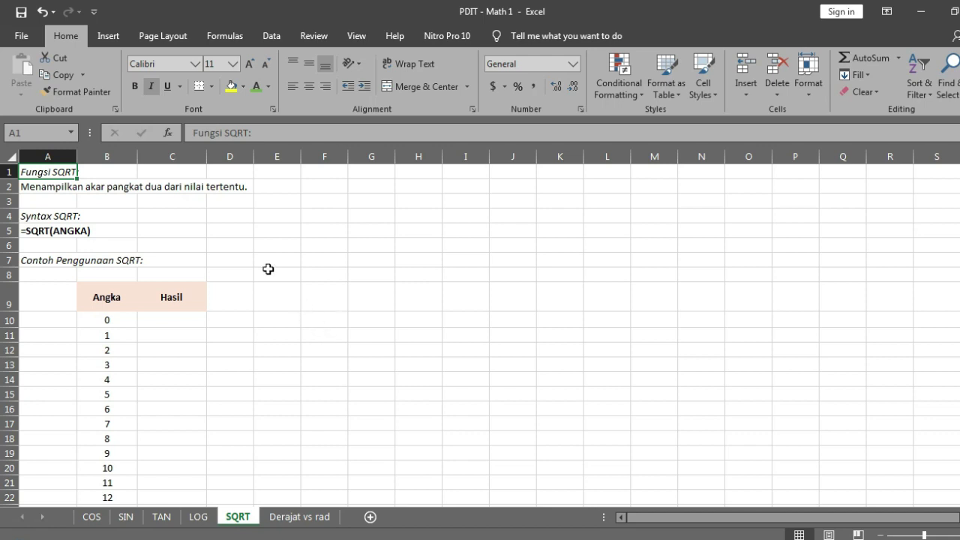
left_click(35, 217)
left_click(32, 235)
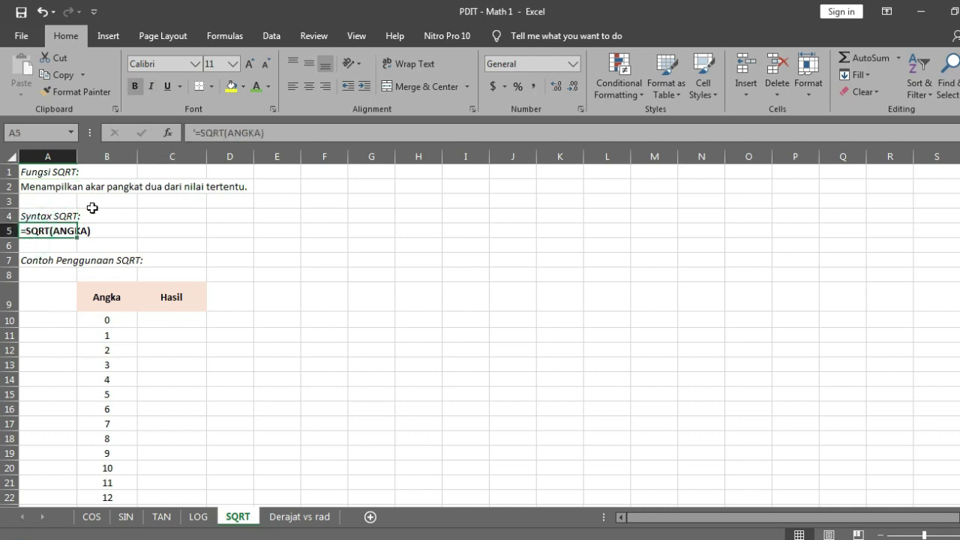
double_click(30, 232)
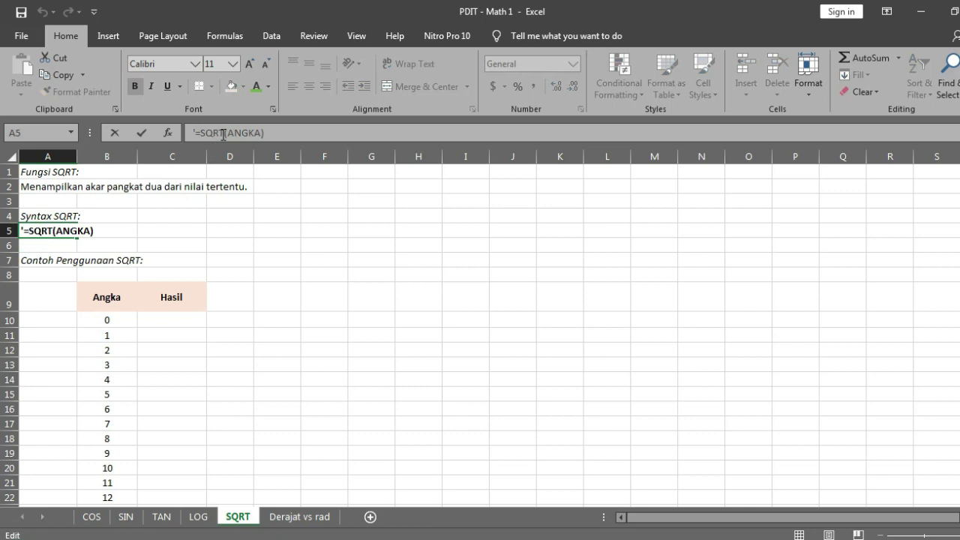
left_click_drag(227, 133, 262, 134)
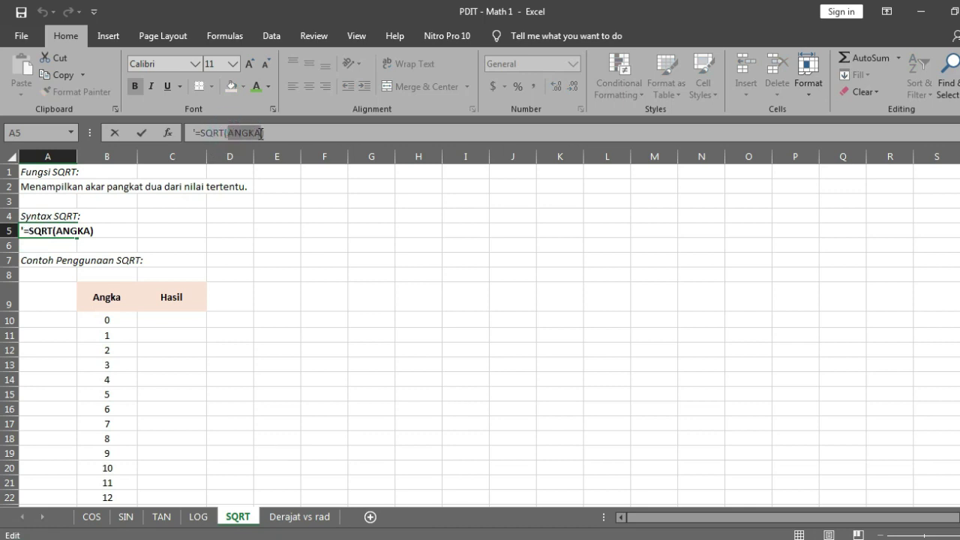
left_click(256, 89)
key("ctrl+Return")
- Enter =SQRT(B10) in C10 and fill the formula down the Hasil column for all Angka values
key("Down")
key("Down")
key("Down")
key("Down")
key("Down")
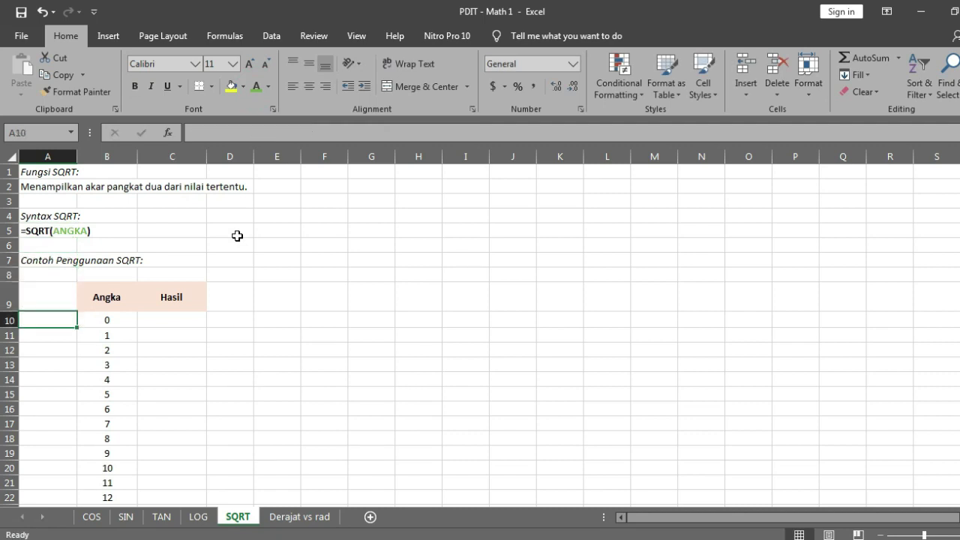
key("Right")
key("Right")
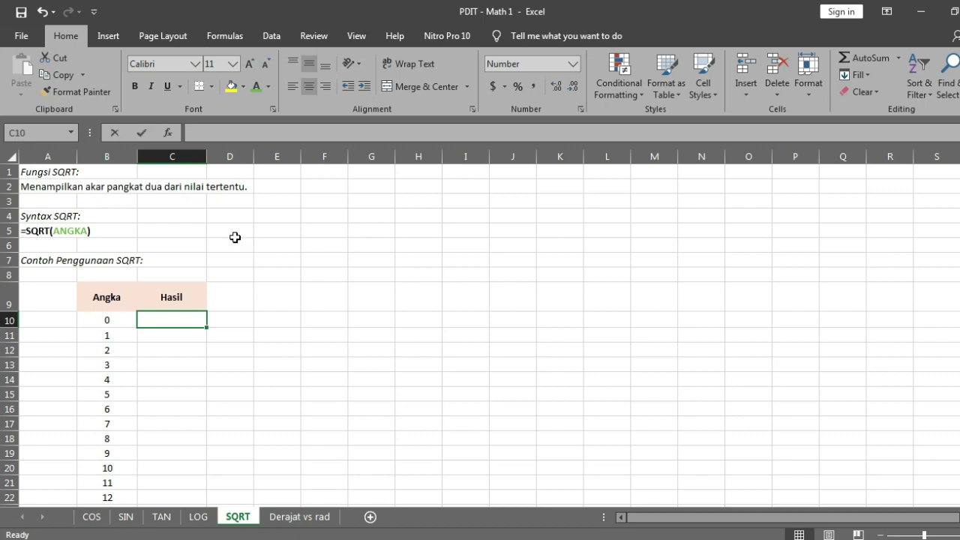
type("=SQR")
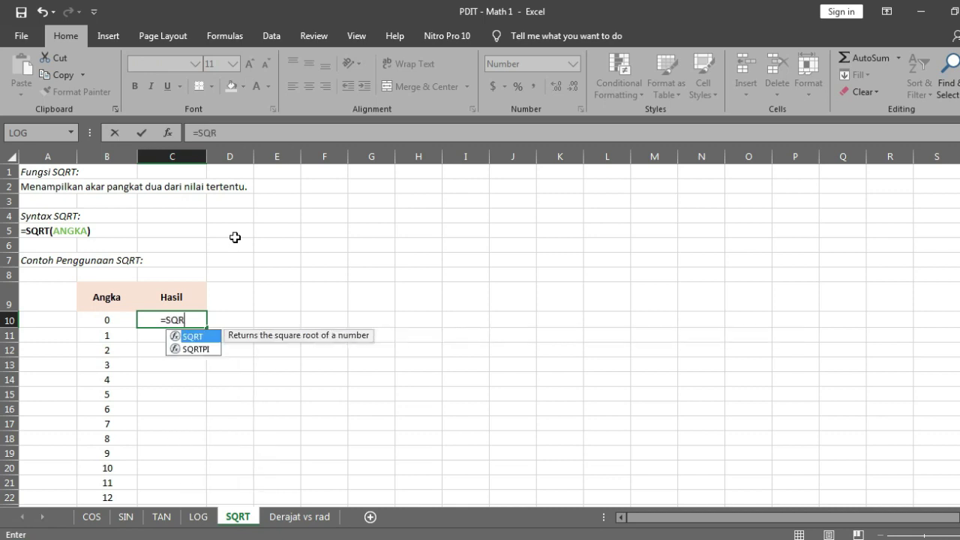
type("T(")
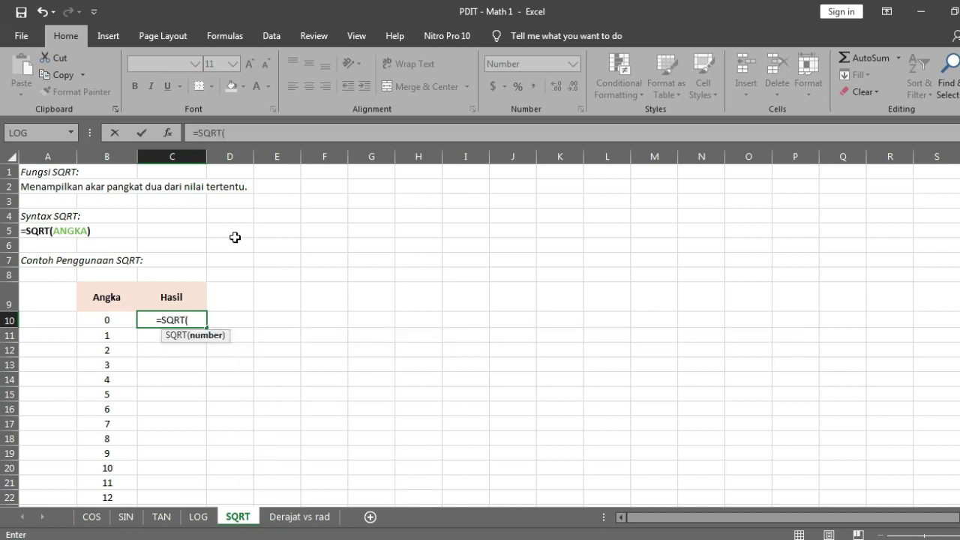
left_click(121, 323)
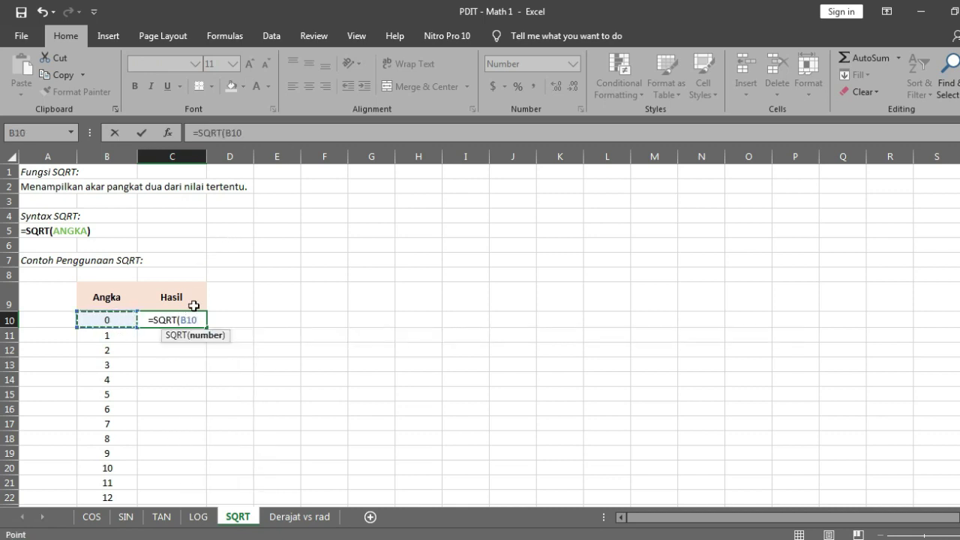
key("Return")
key("Up")
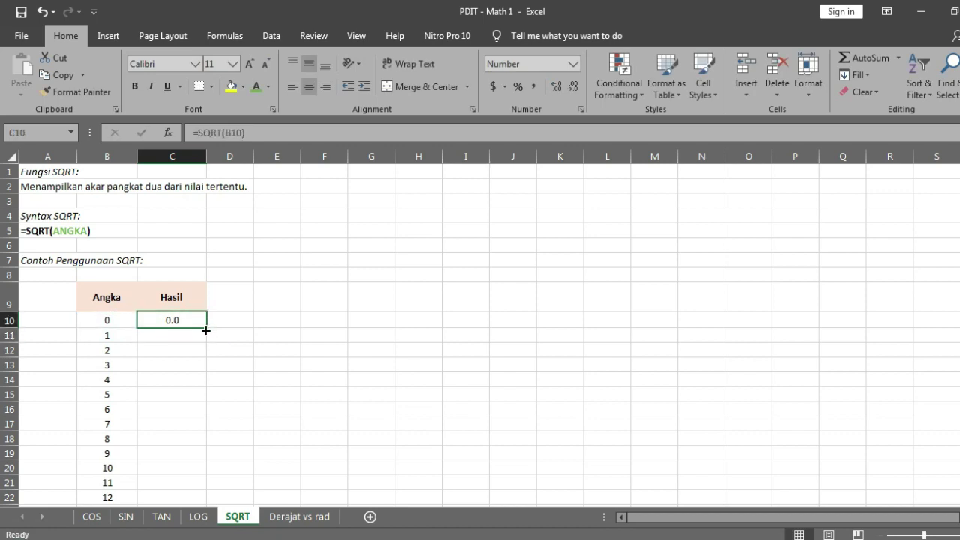
double_click(205, 330)
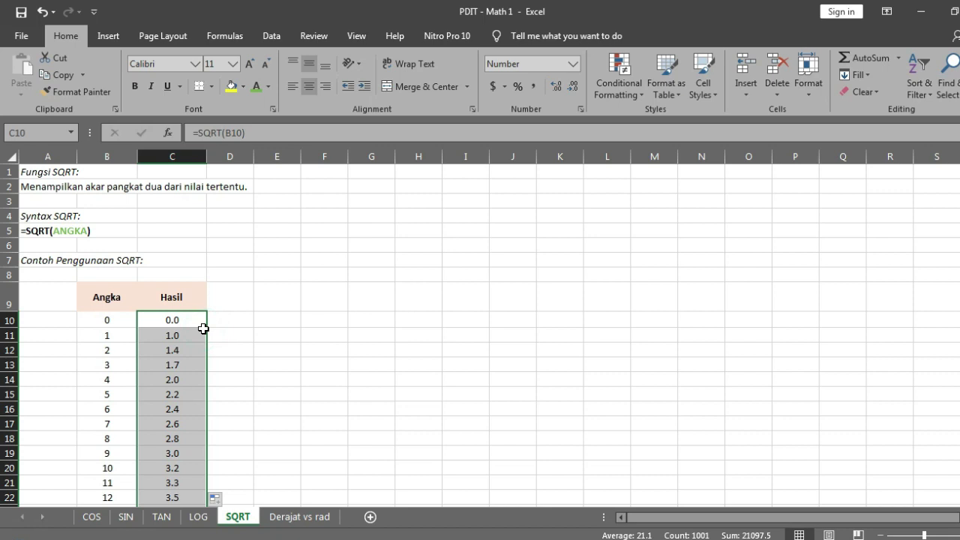
- Highlight the Angka and Hasil cells of the rows for 4 and 9 (B14:C14 and B19:C19) in yellow
left_click(238, 364)
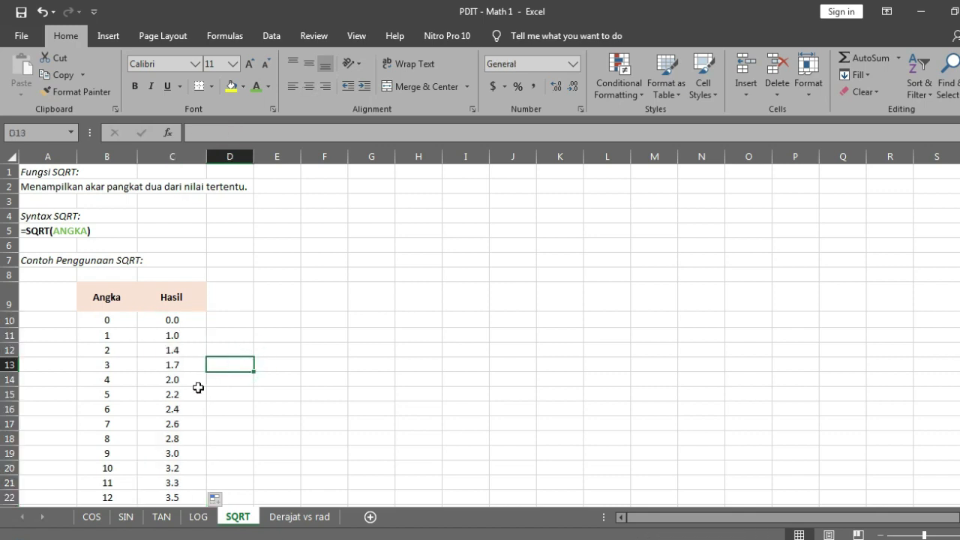
left_click_drag(122, 378, 174, 379)
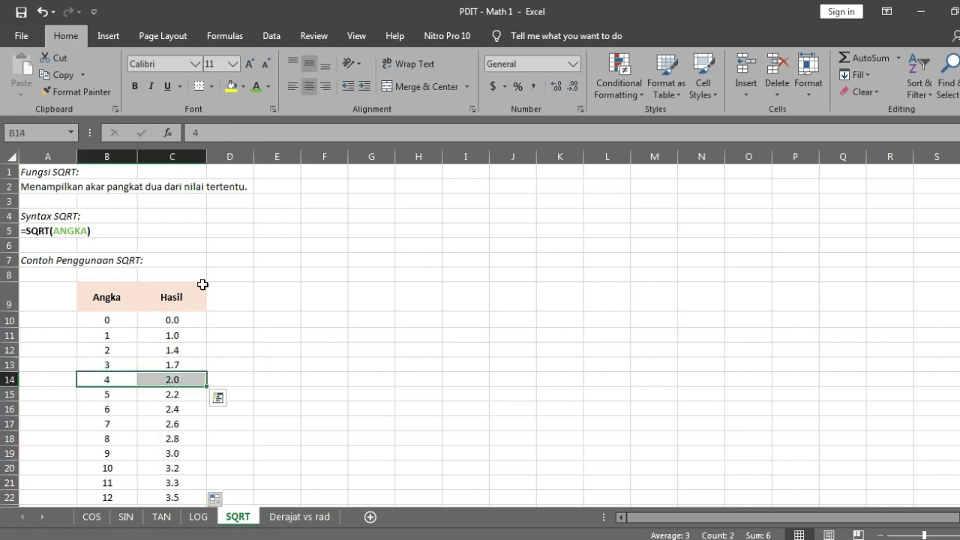
left_click(231, 86)
scroll(199, 246, "down", 1)
scroll(199, 247, "down", 2)
left_click(107, 365)
left_click_drag(158, 365, 172, 365)
left_click(231, 87)
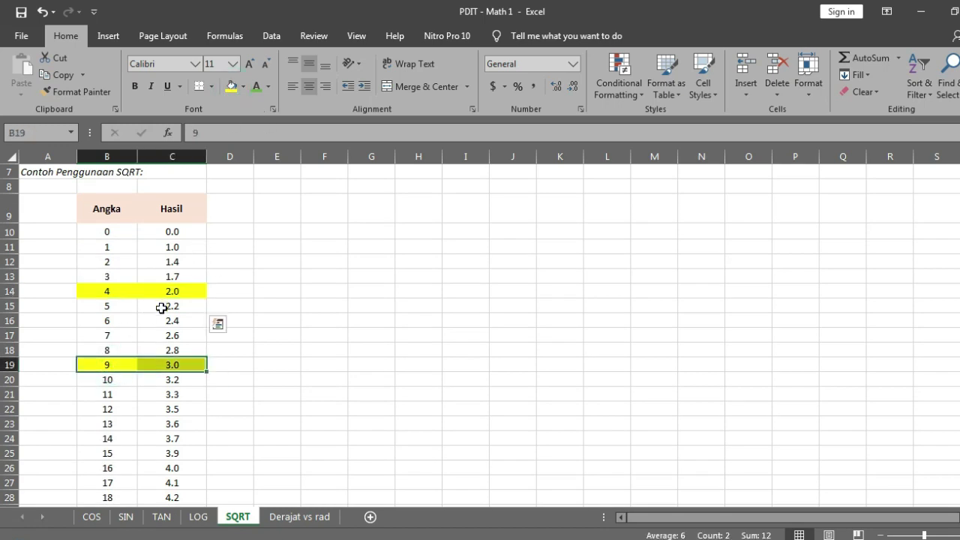
- Highlight the Angka and Hasil cells of the row for 16 (B26:C26) in yellow
scroll(161, 306, "down", 2)
left_click_drag(120, 363, 171, 363)
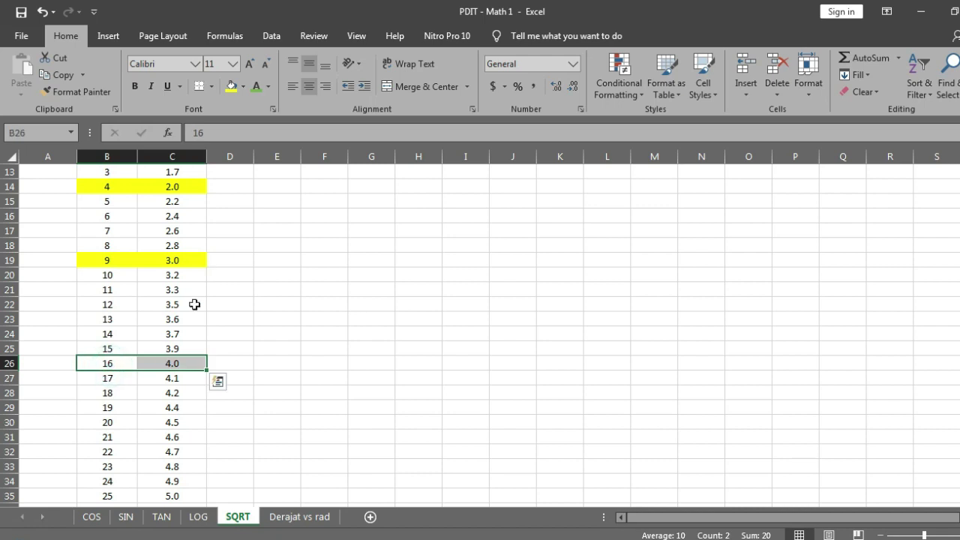
left_click(231, 87)
scroll(213, 272, "up", 3)
scroll(213, 273, "up", 1)
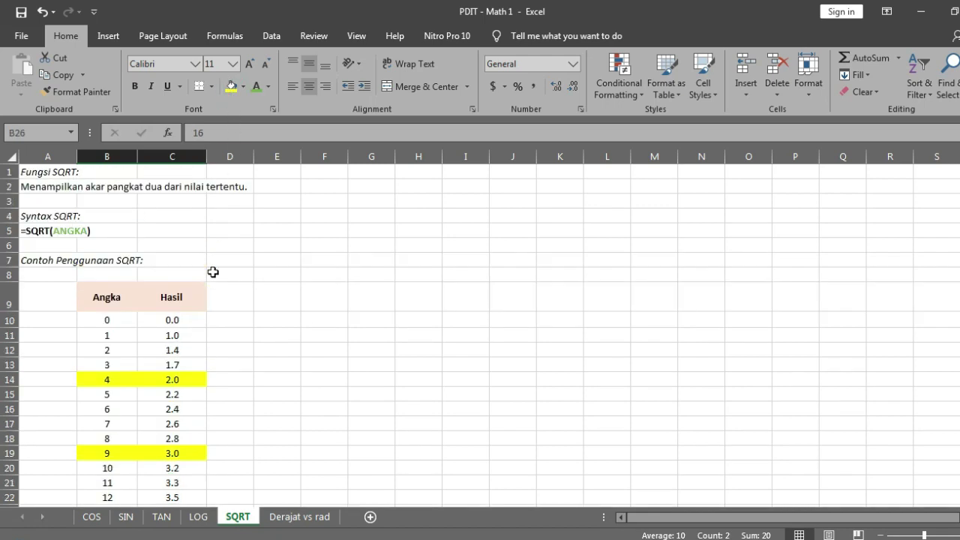
- Clear the Hasil column from C11 down to its last value, keeping the formula in C10
left_click(189, 320)
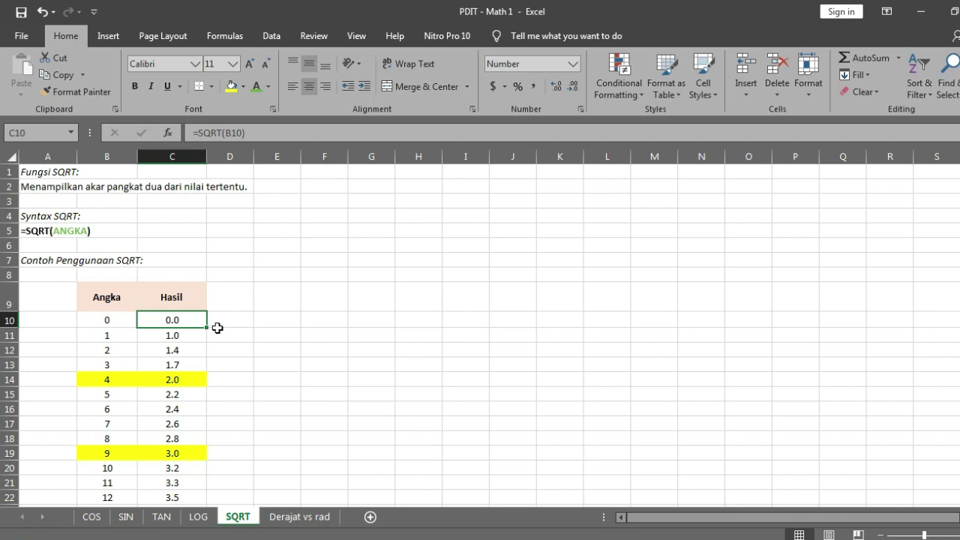
key("Down")
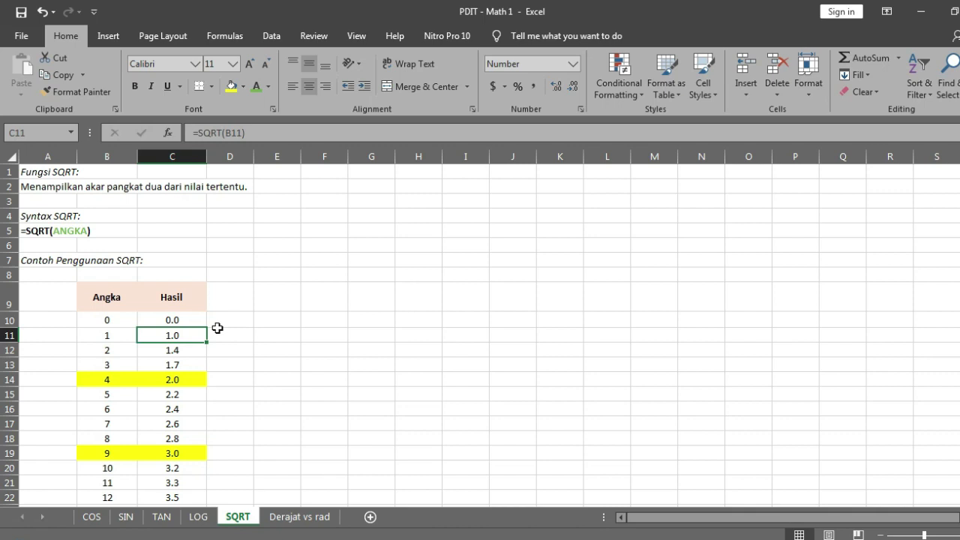
key("ctrl+shift+Down")
key("Delete")
key("Up")
key("Down")
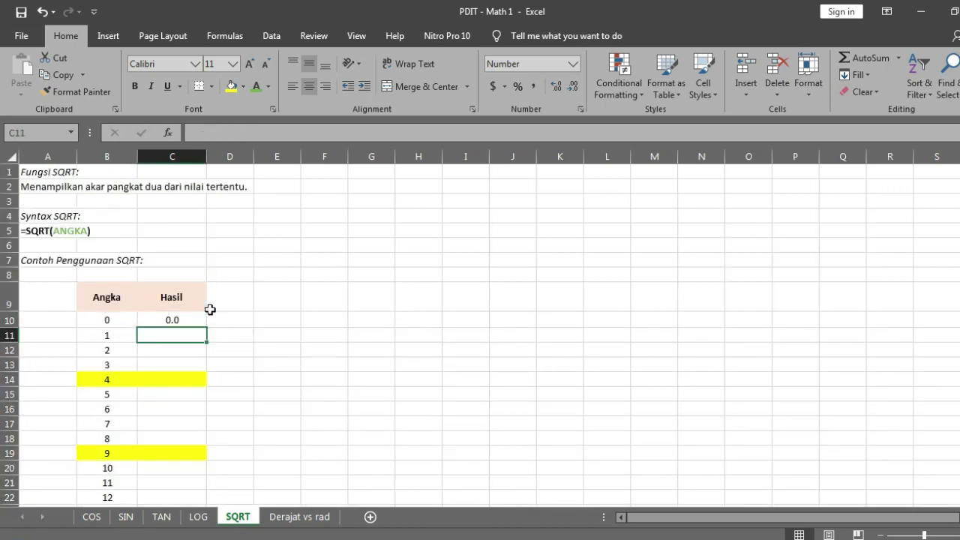
- Insert the SQRT function from the Math & Trig library in C11 with B11 as its Number argument
left_click(223, 36)
left_click(330, 93)
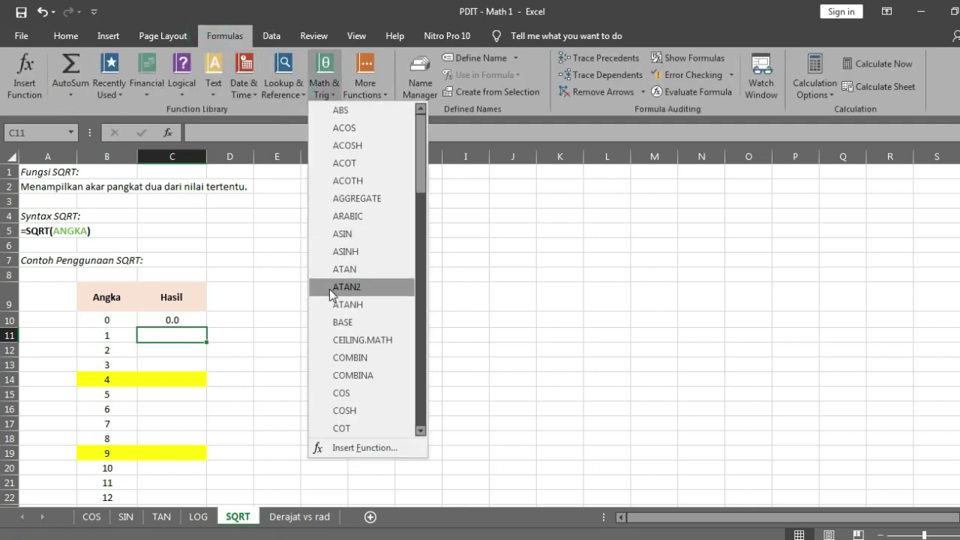
scroll(330, 296, "down", 15)
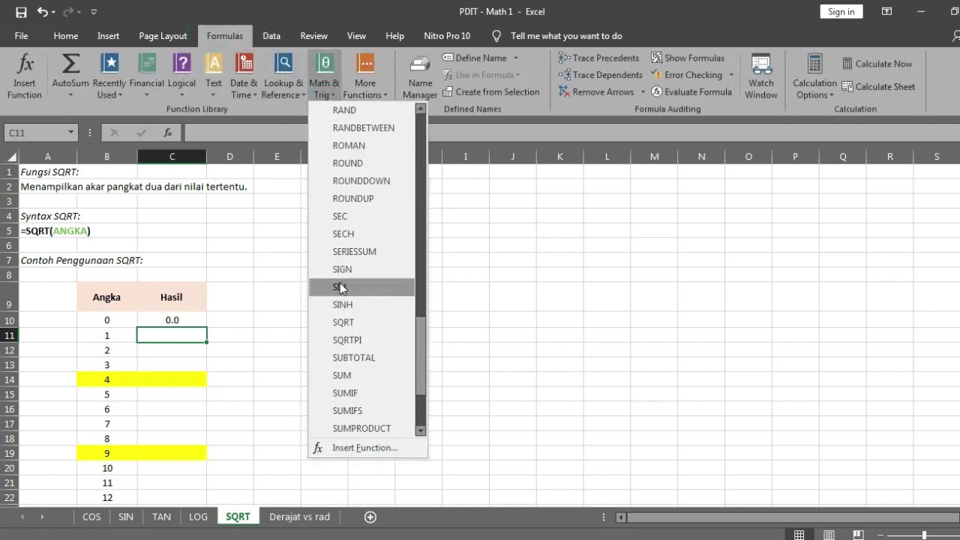
left_click_drag(424, 405, 428, 417)
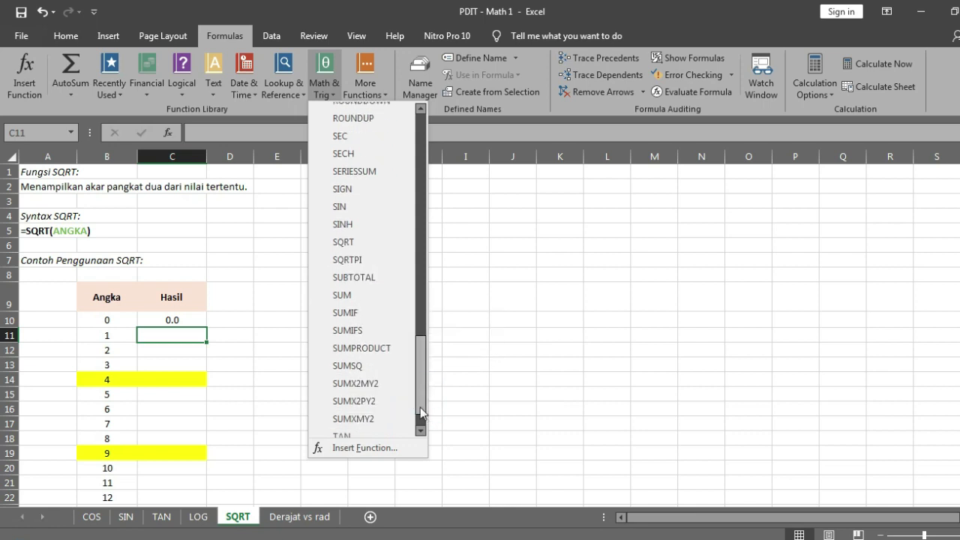
left_click(365, 242)
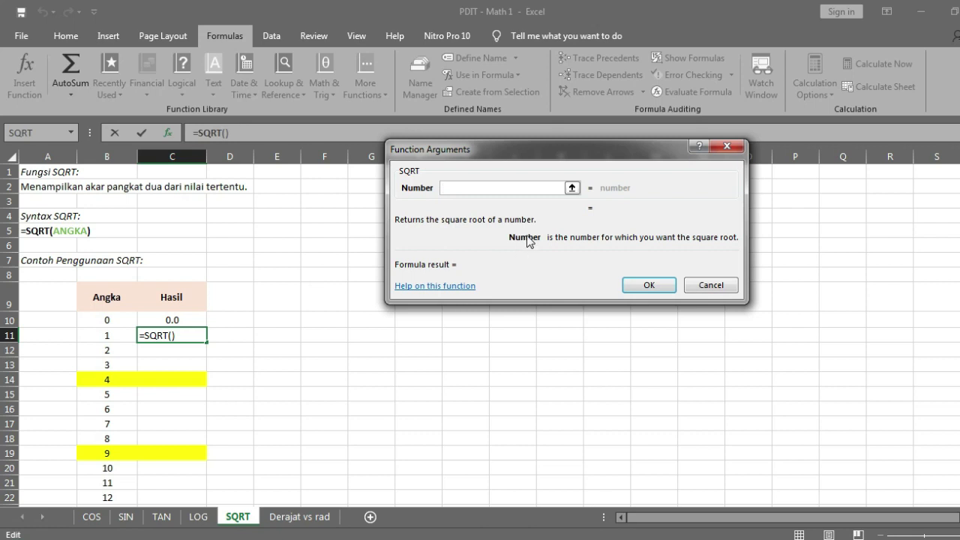
left_click(572, 188)
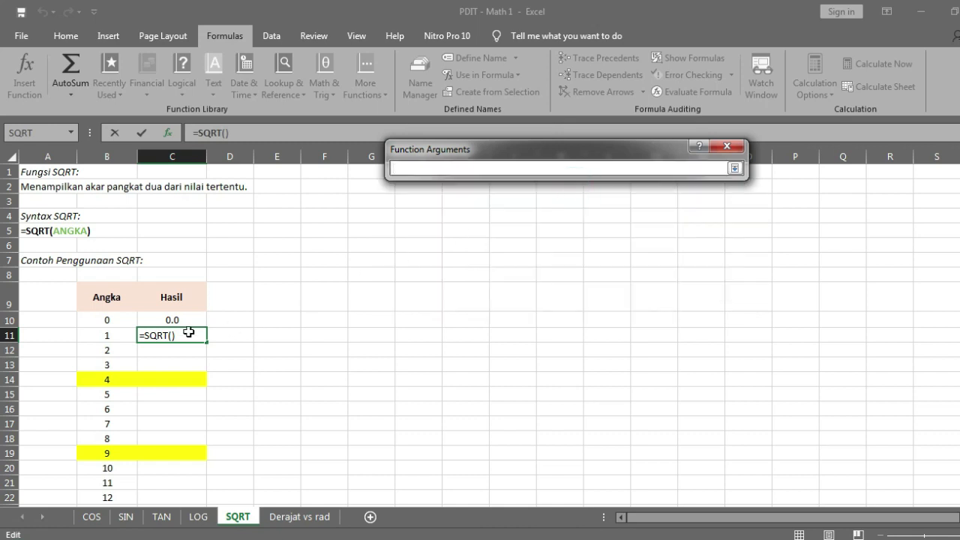
left_click(121, 334)
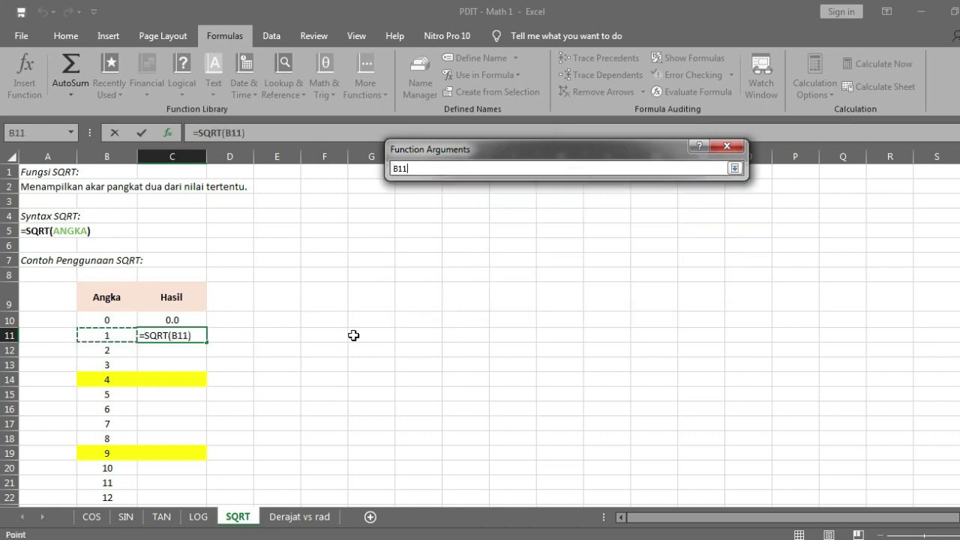
key("Return")
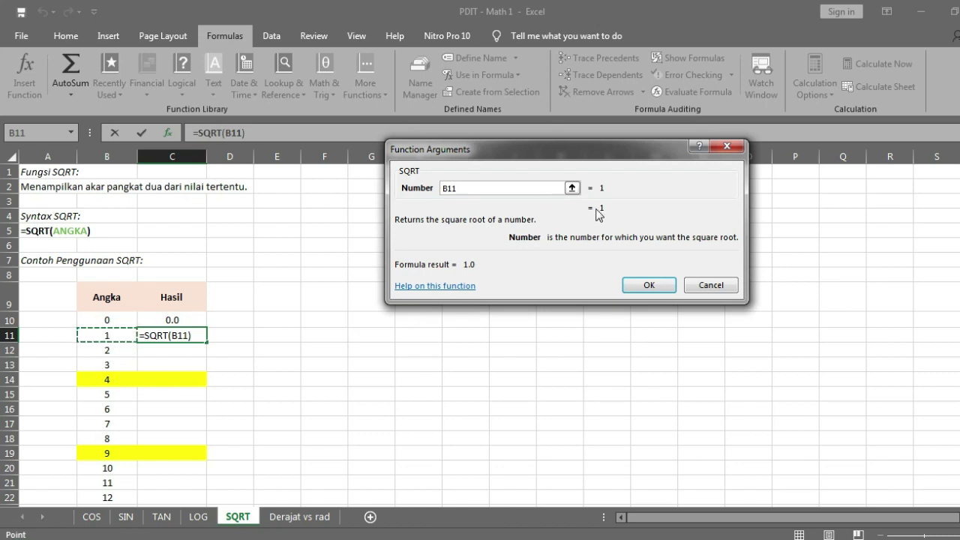
left_click(646, 286)
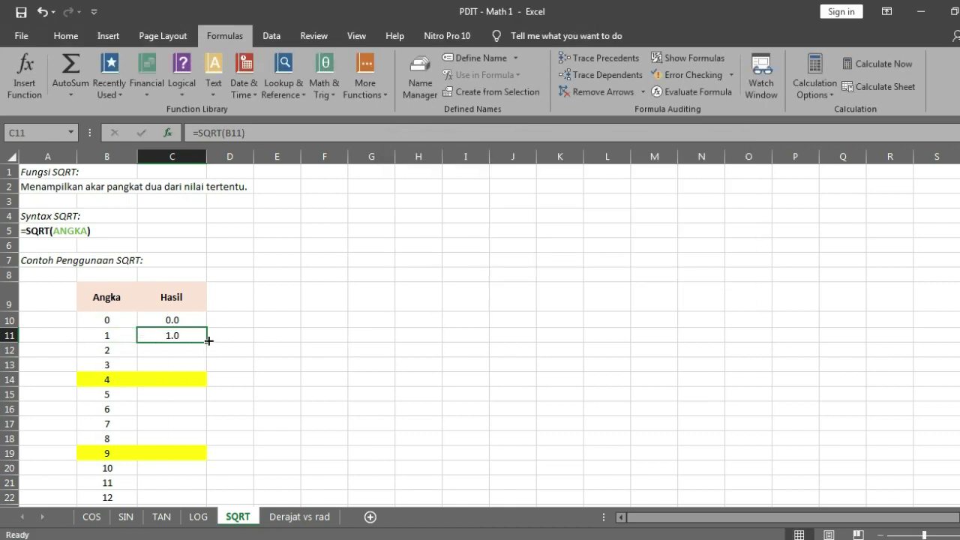
- Fill the SQRT formula from C11 down the Hasil column for all remaining Angka values
left_click_drag(208, 341, 191, 428)
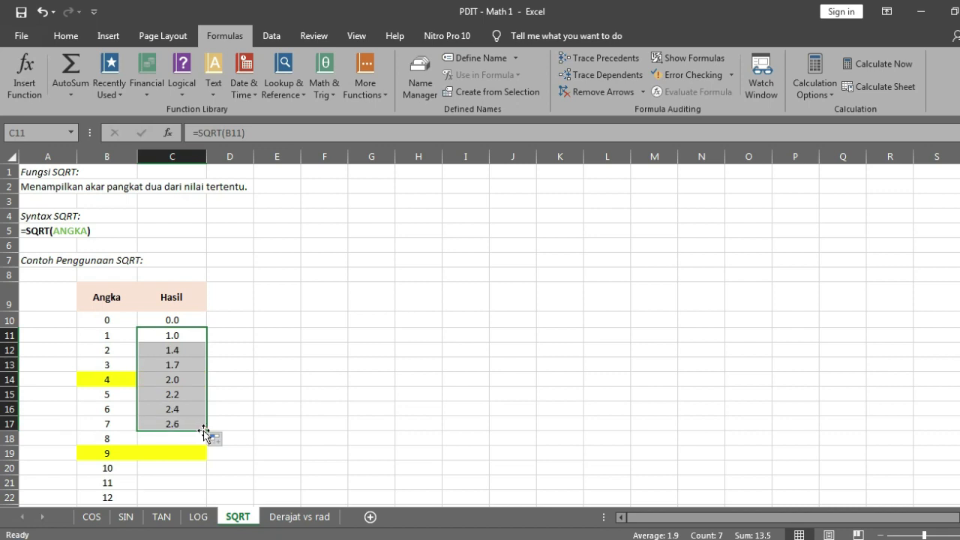
double_click(207, 432)
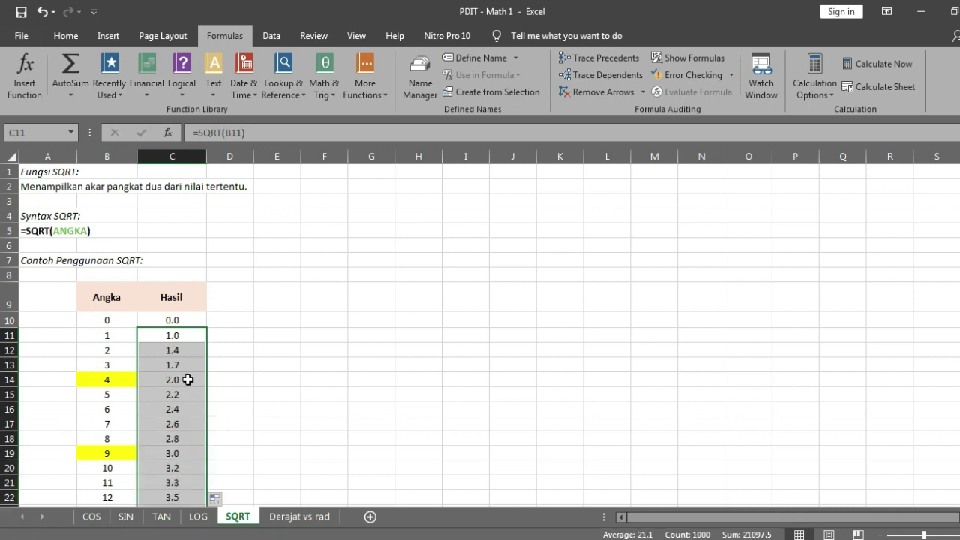
left_click(187, 378)
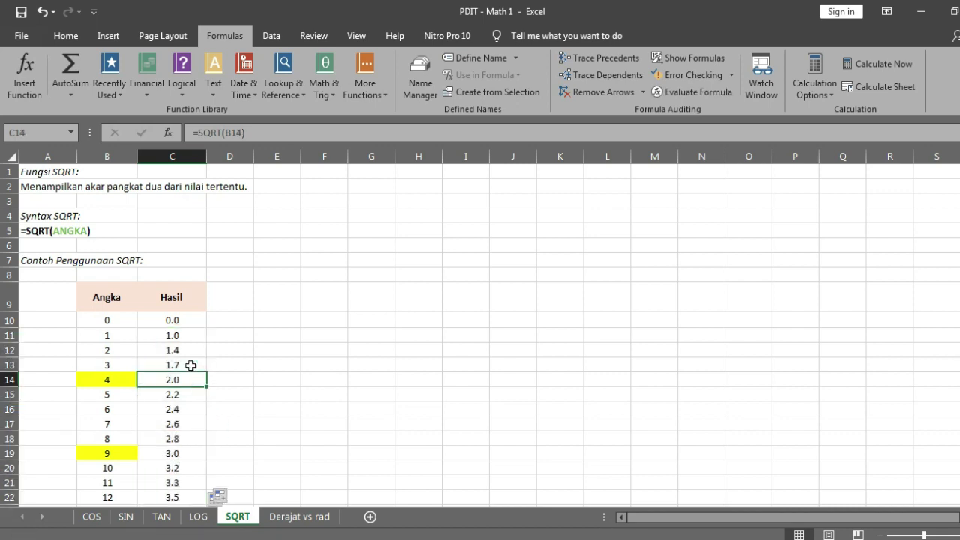
key("ctrl+shift+Down")
key("Up")
key("Up")
key("Up")
key("Up")
key("Up")
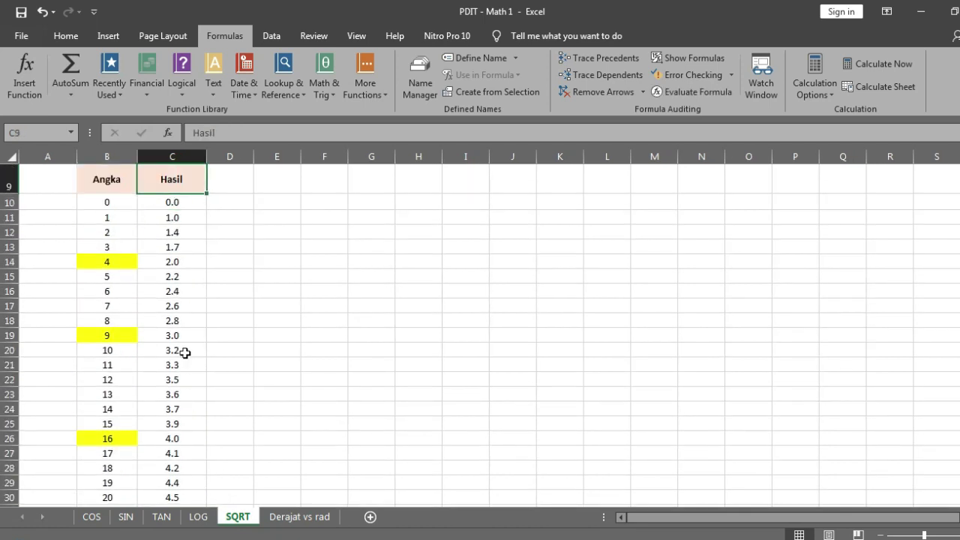
- Reapply the yellow highlight across Angka and Hasil in the rows for 4, 9 and 16 (B14:C14, B19:C19, B26:C26)
left_click_drag(92, 264, 209, 264)
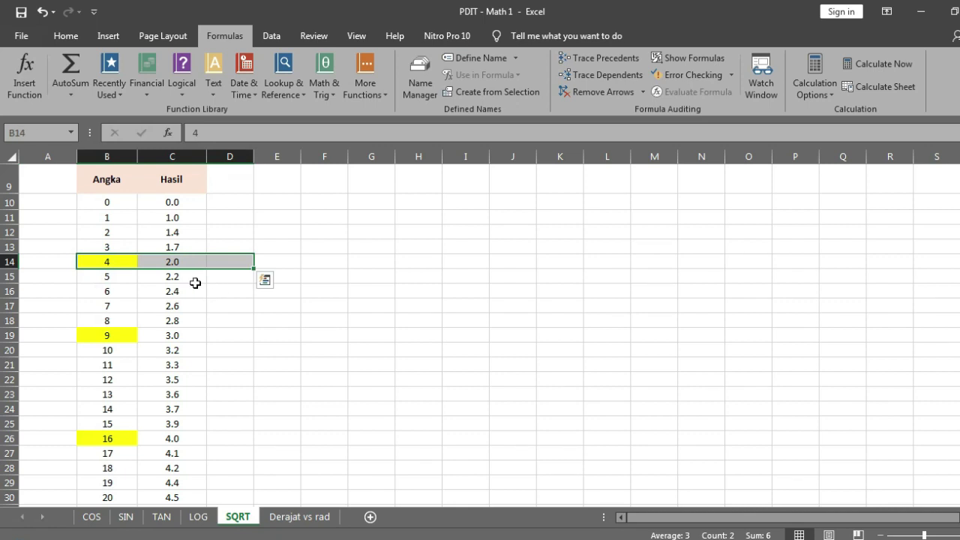
left_click_drag(109, 261, 154, 261)
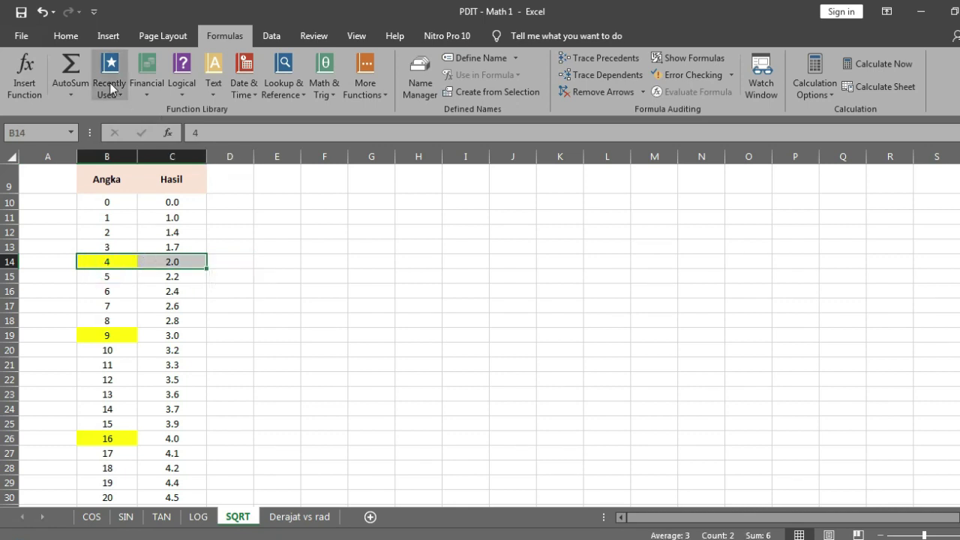
left_click(65, 35)
left_click(230, 87)
left_click_drag(105, 335, 174, 335)
left_click(230, 87)
left_click_drag(129, 438, 173, 434)
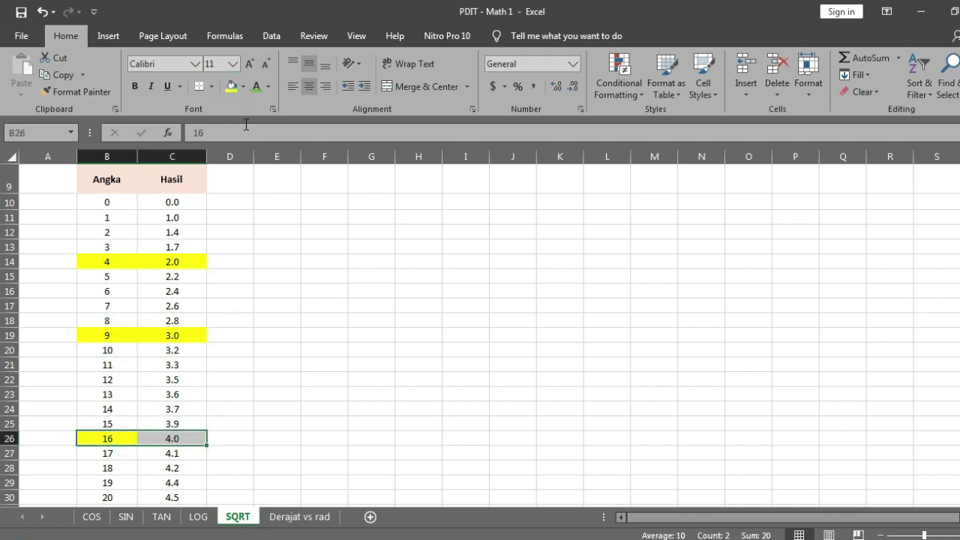
left_click(230, 87)
- Highlight the Angka and Hasil cells of the row for 25 (B35:C35) in yellow
scroll(168, 365, "down", 2)
scroll(168, 365, "down", 2)
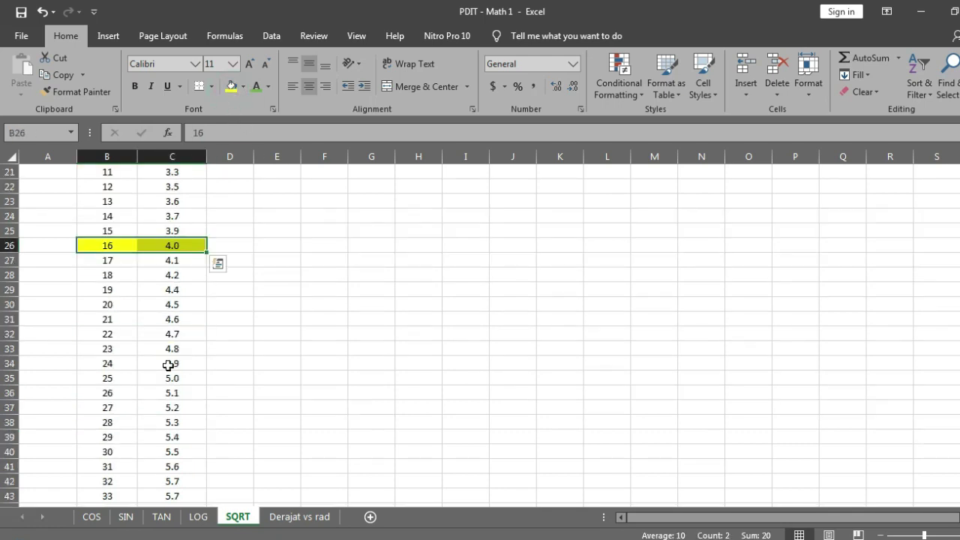
left_click_drag(115, 378, 139, 380)
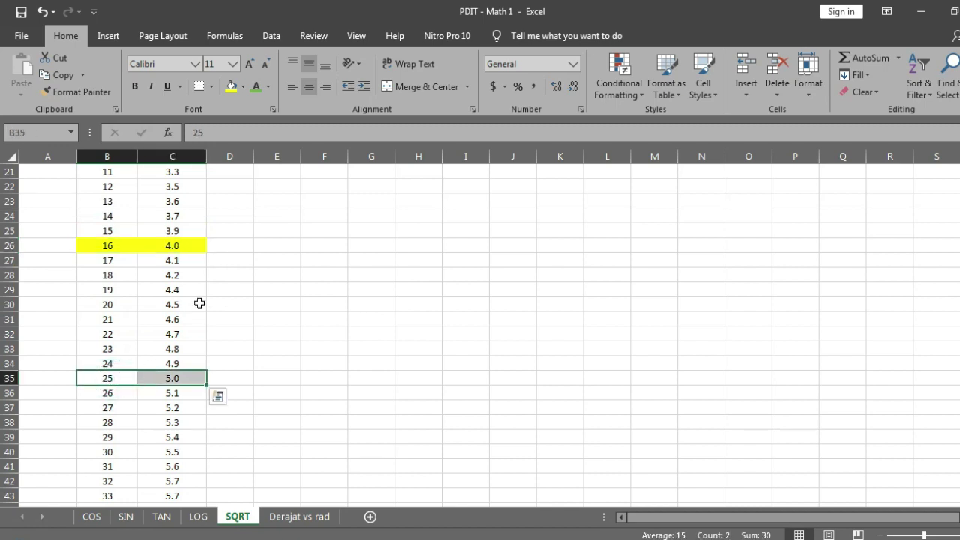
left_click(230, 87)
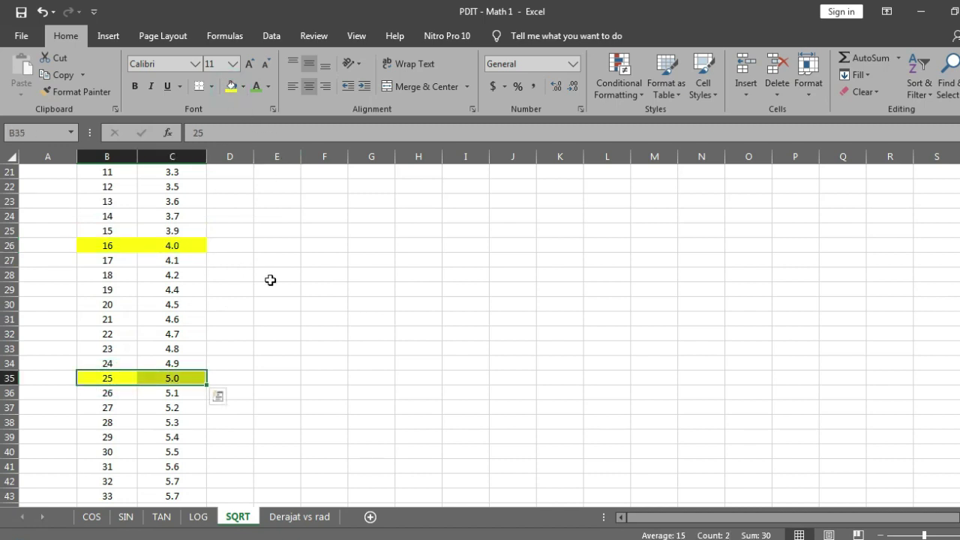
scroll(270, 281, "up", 7)
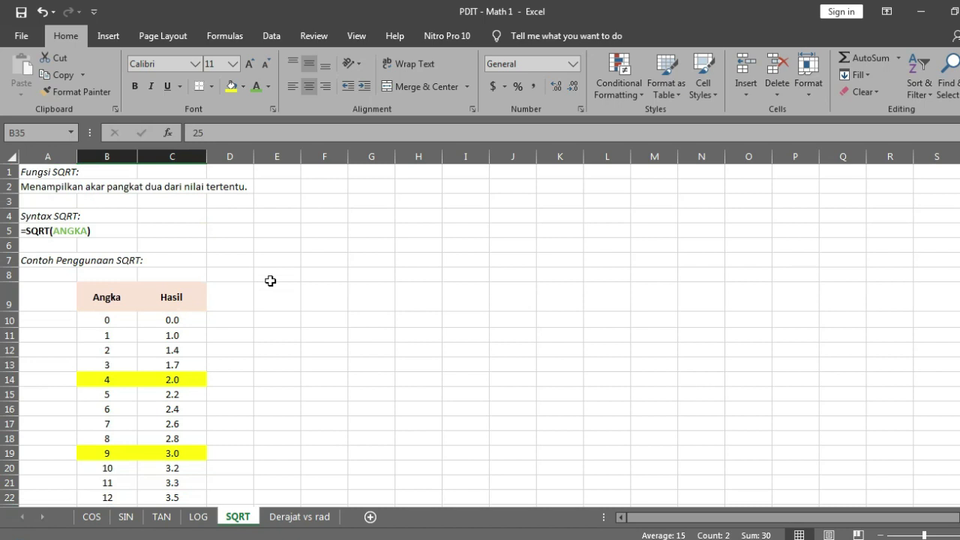
- Open the list of available Math & Trig functions with the empty cell C4 selected
left_click(267, 244)
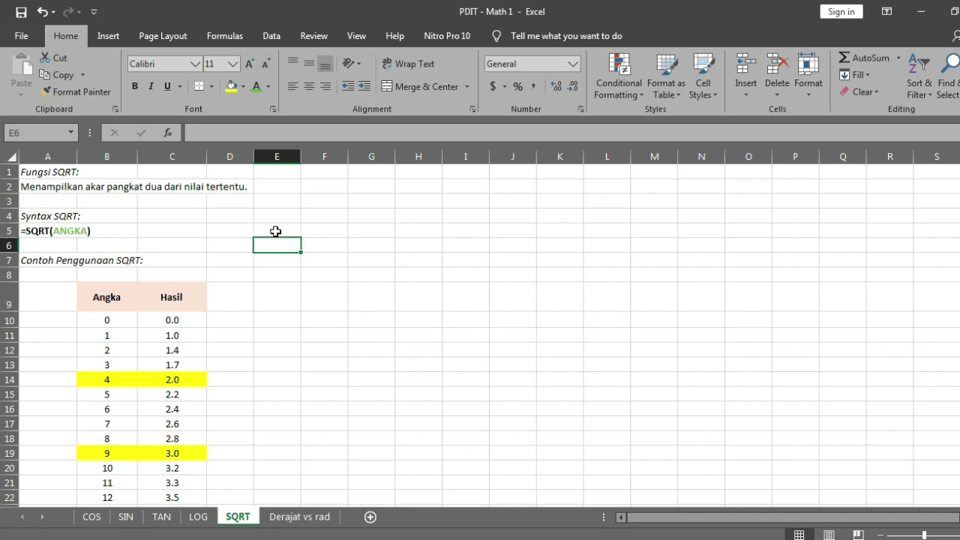
left_click(156, 215)
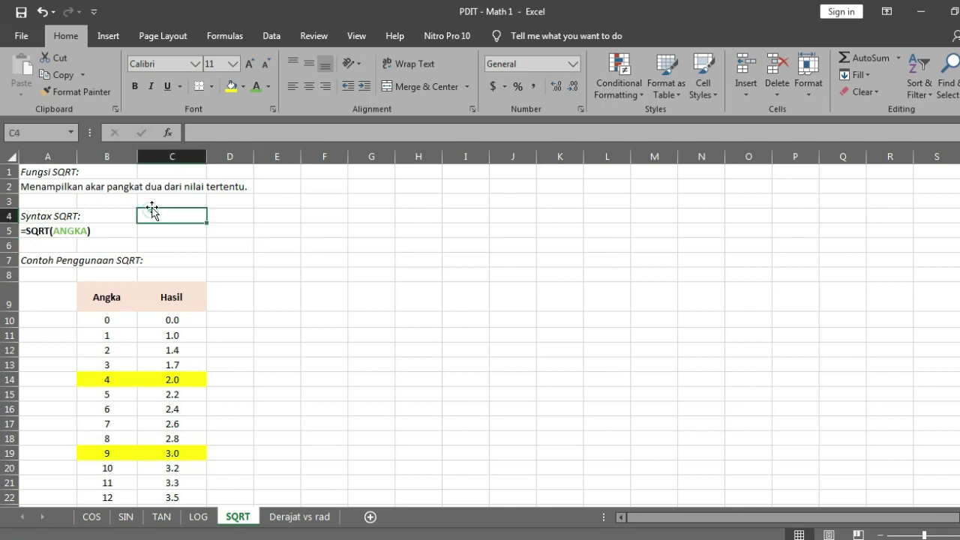
left_click(262, 33)
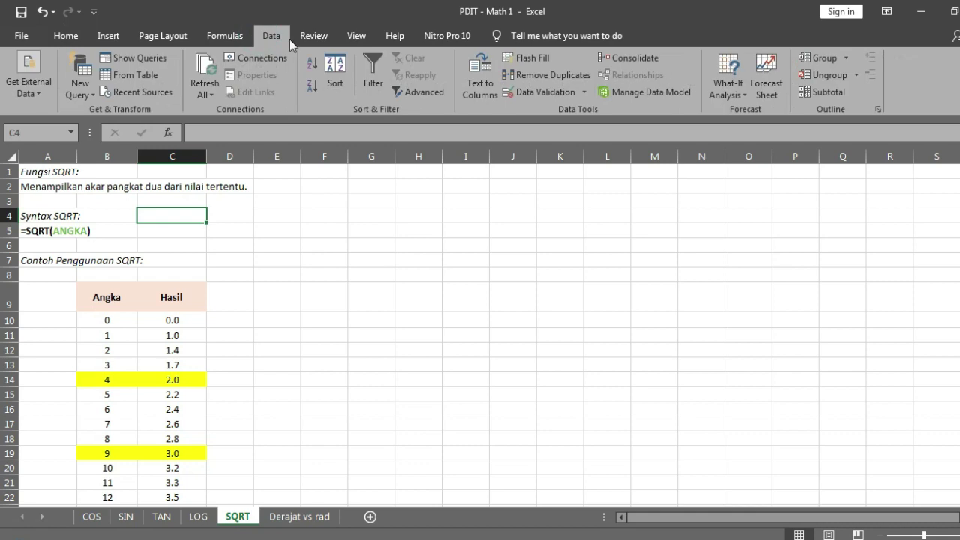
left_click(238, 39)
left_click(328, 90)
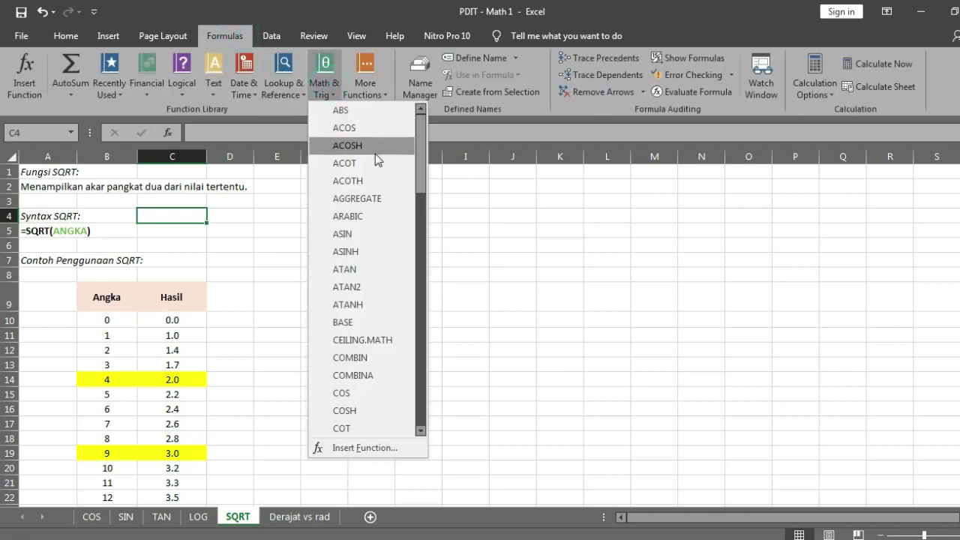